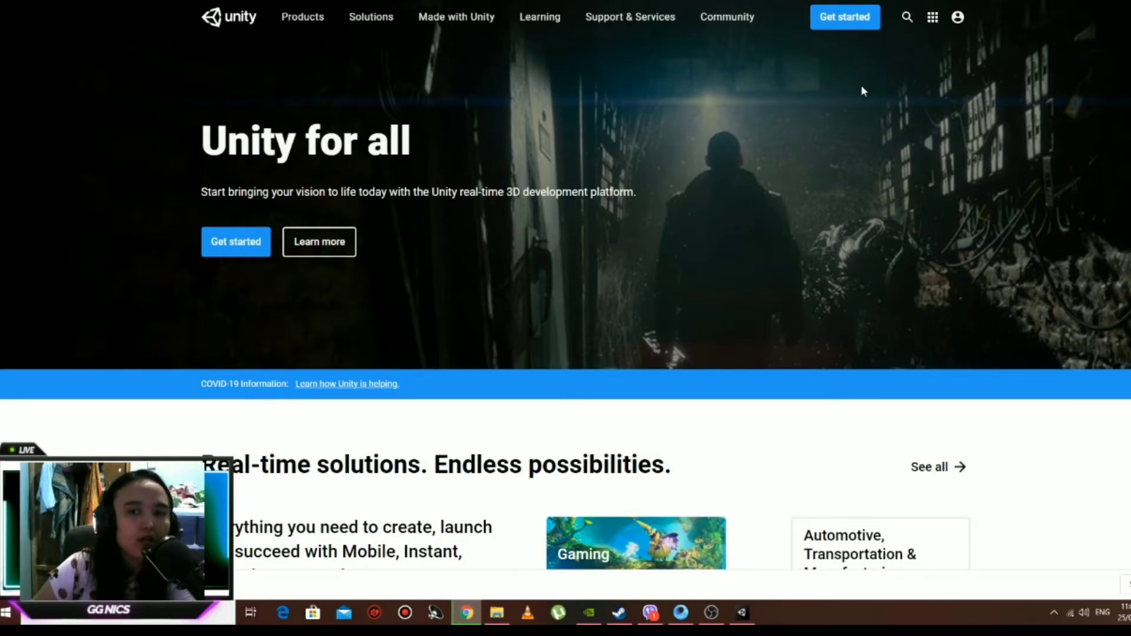
- Go to the Unity plans and pricing page and show the Individual plans
left_click(864, 20)
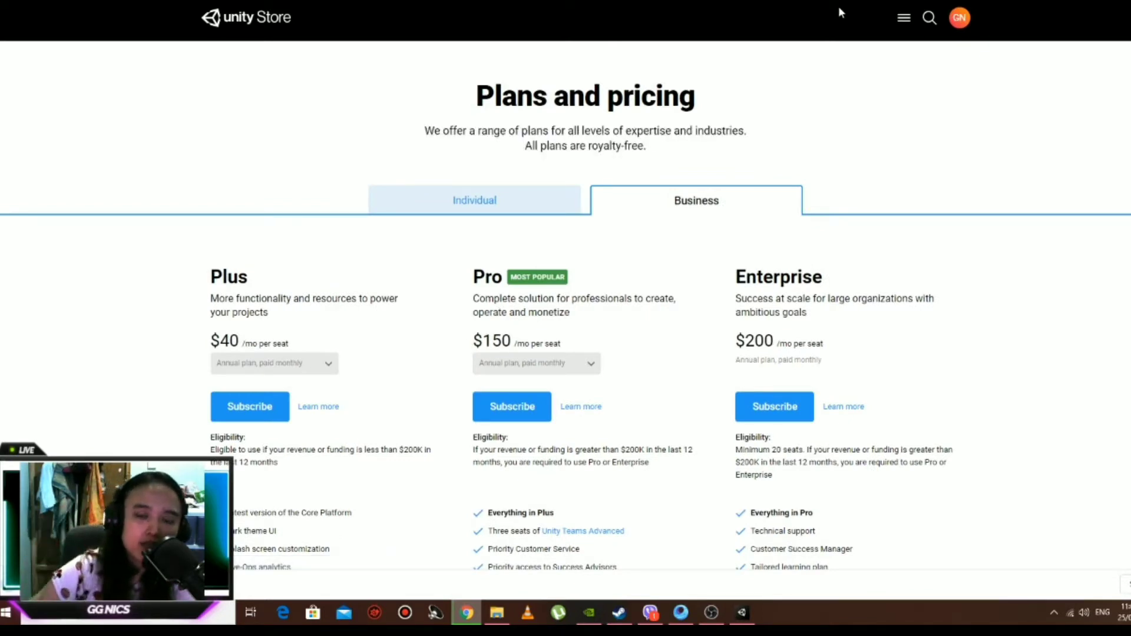
left_click(490, 206)
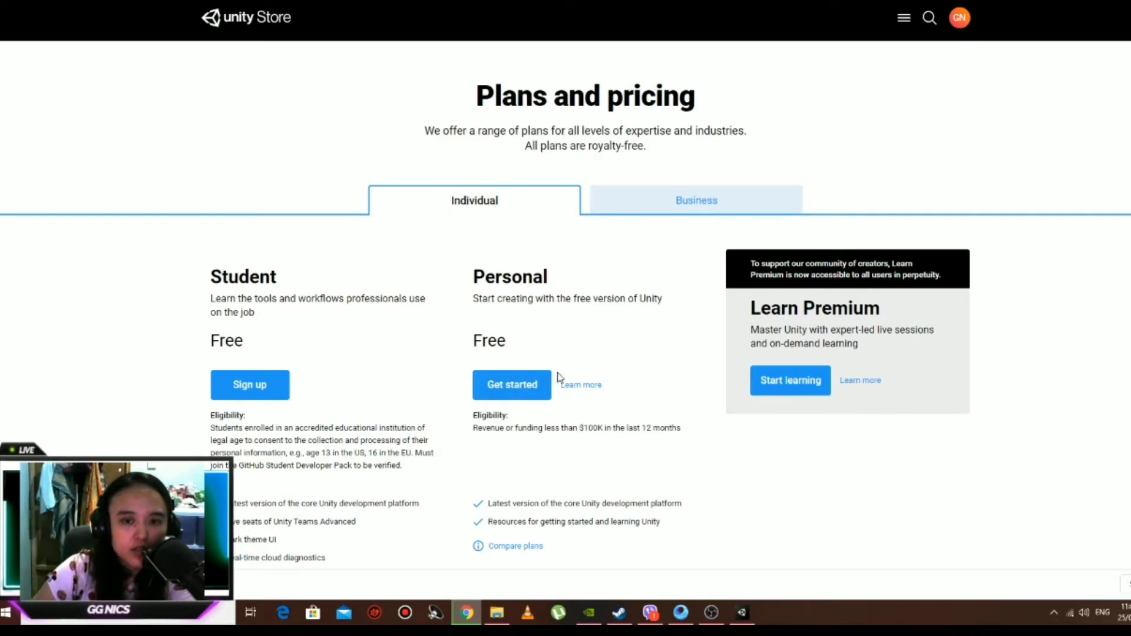
scroll(475, 501, "down", 3)
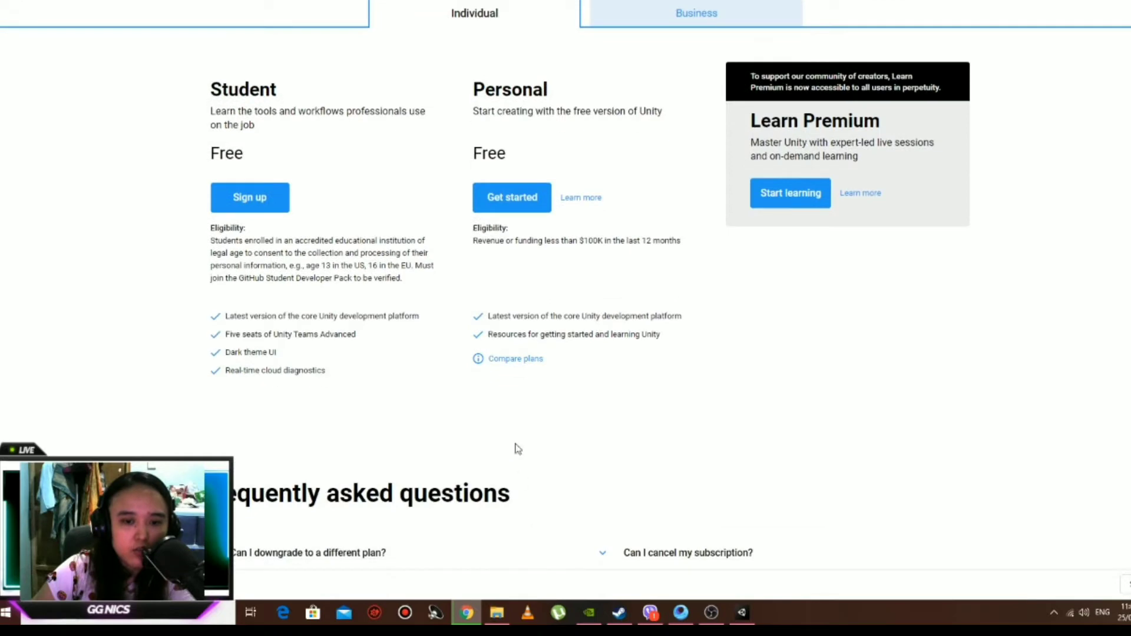
- Review the full Personal, Plus, Pro and Enterprise feature comparison table
left_click(525, 361)
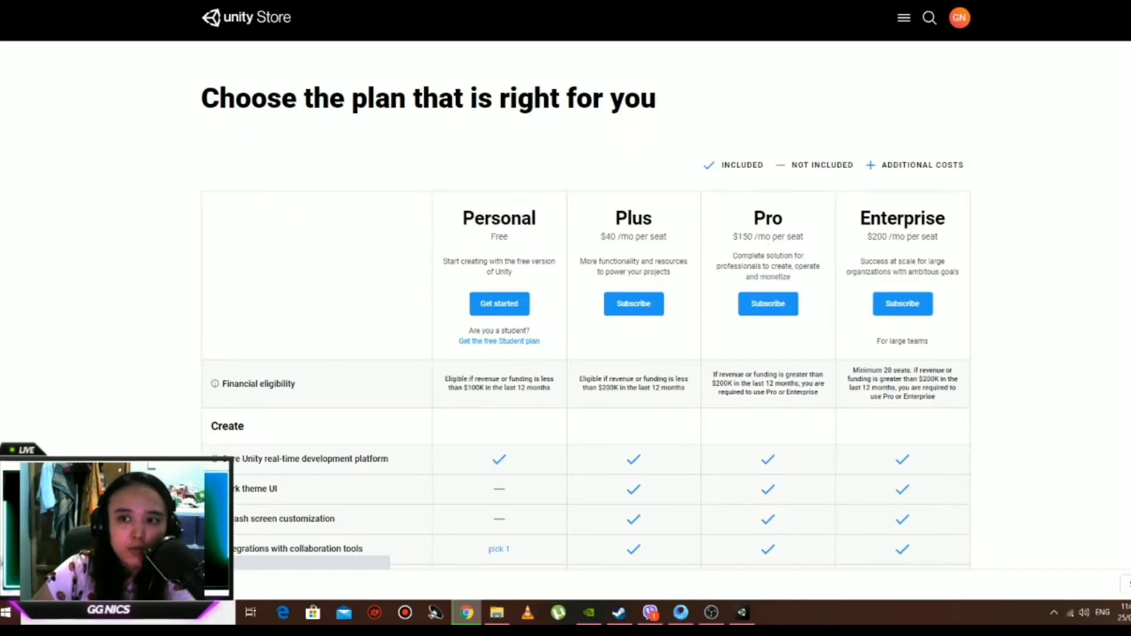
scroll(586, 306, "down", 2)
scroll(585, 307, "down", 4)
scroll(585, 306, "down", 2)
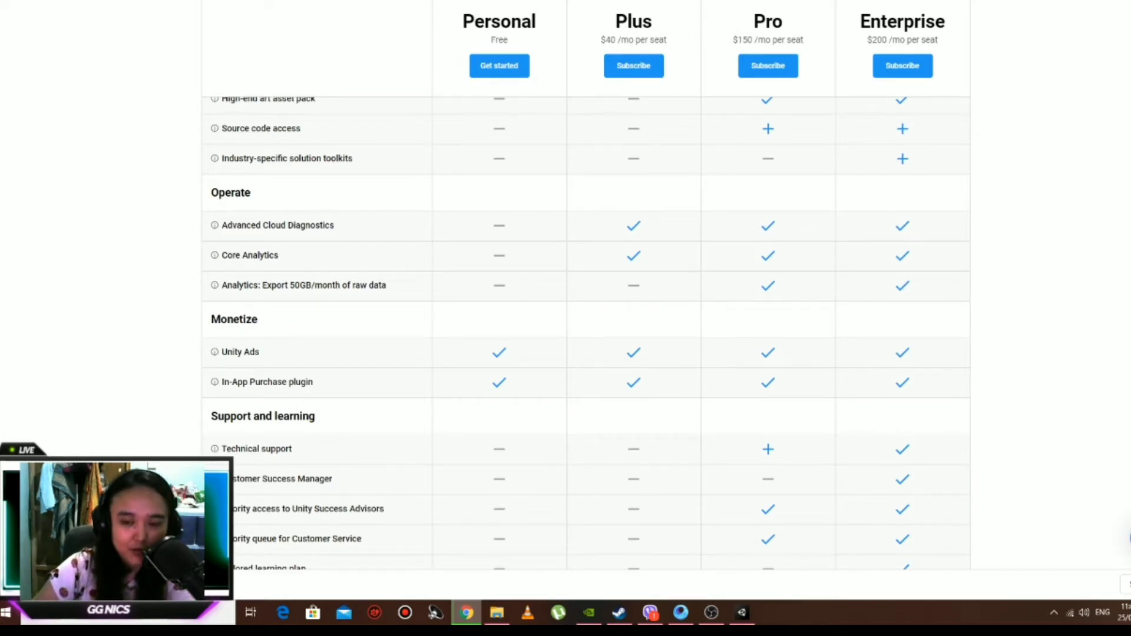
scroll(586, 307, "down", 5)
scroll(585, 306, "up", 4)
scroll(585, 306, "up", 5)
scroll(586, 306, "up", 4)
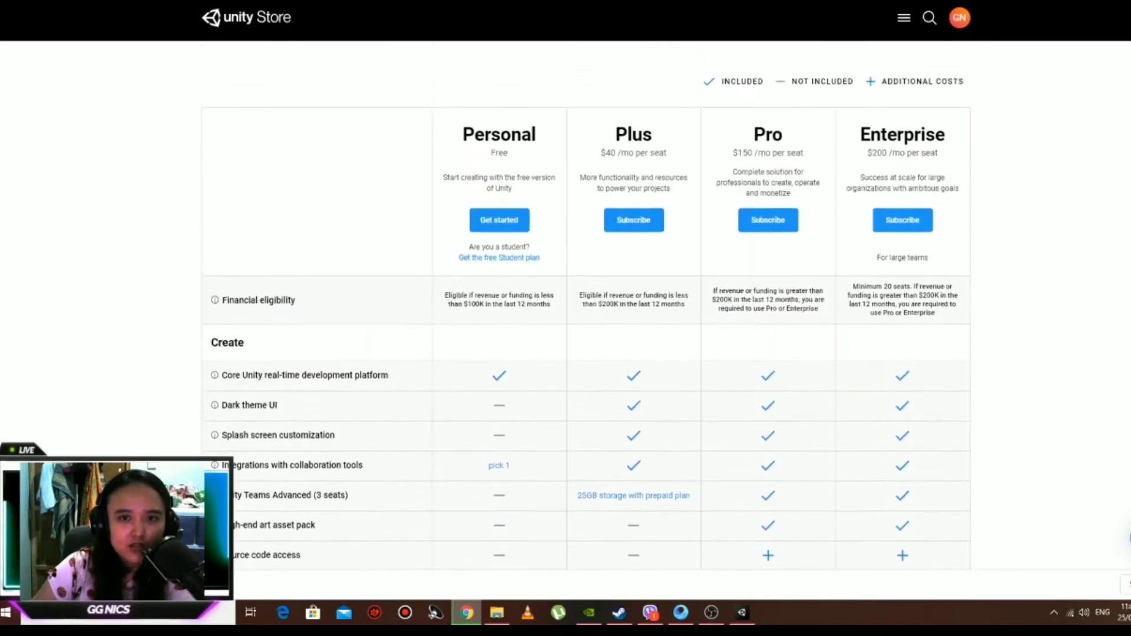
scroll(585, 301, "up", 2)
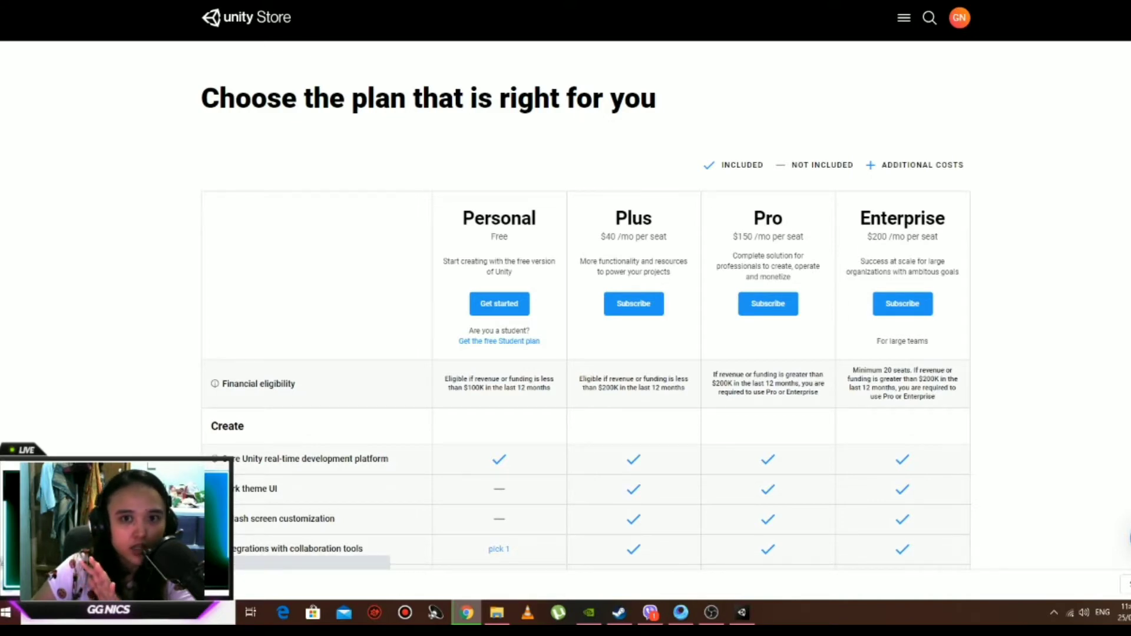
scroll(565, 294, "up", 10)
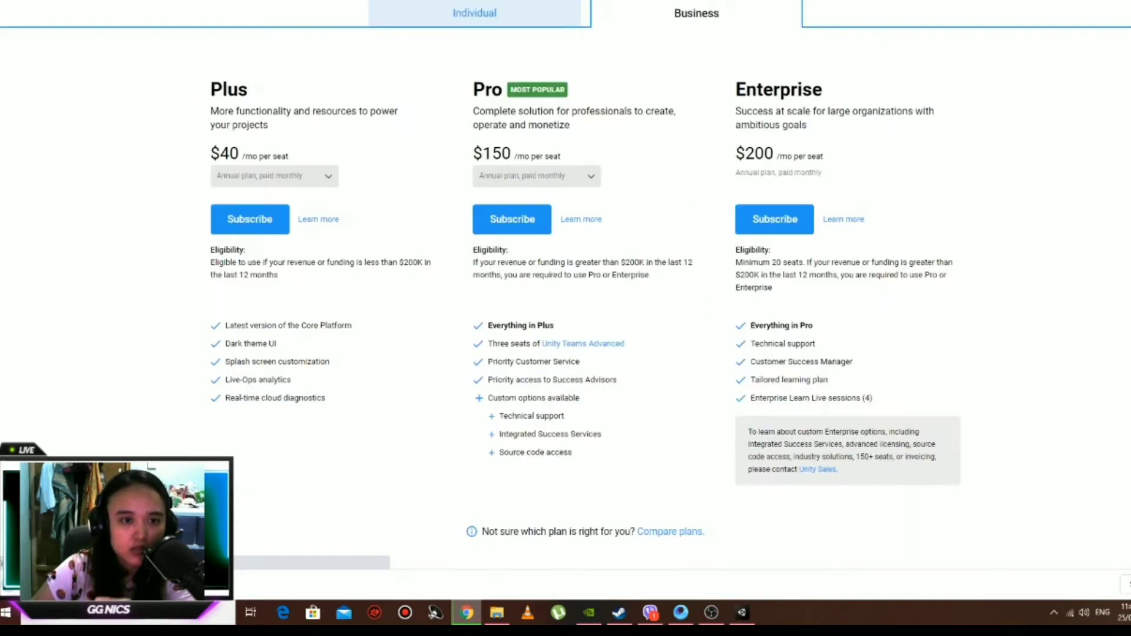
- Return to the Individual plans showing Student, Personal and Learn Premium
left_click(474, 13)
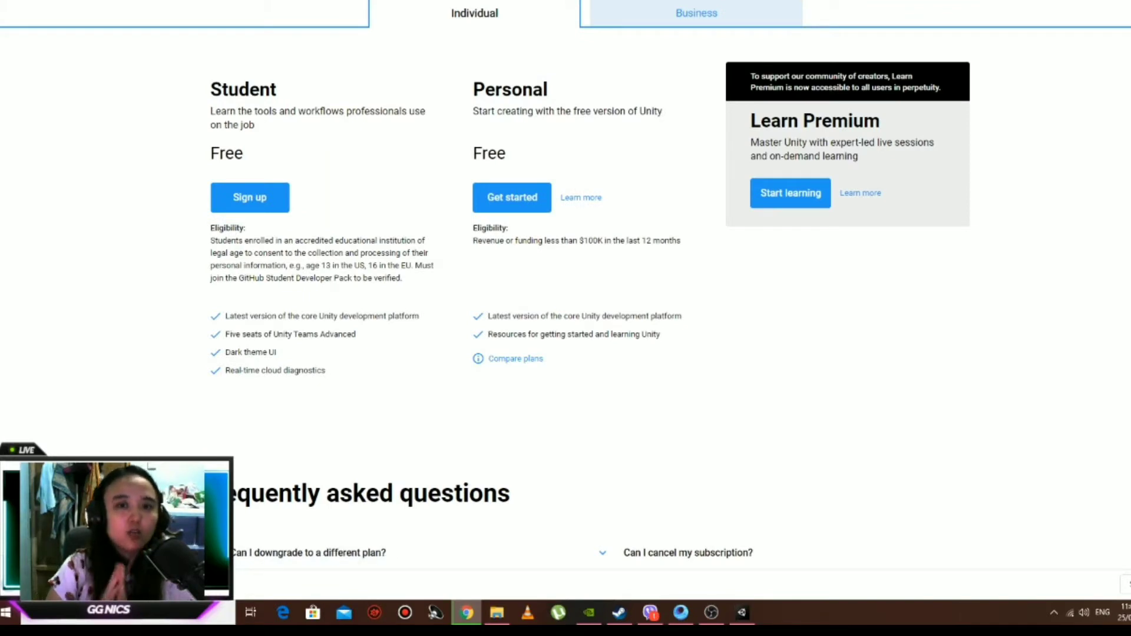
scroll(654, 195, "up", 3)
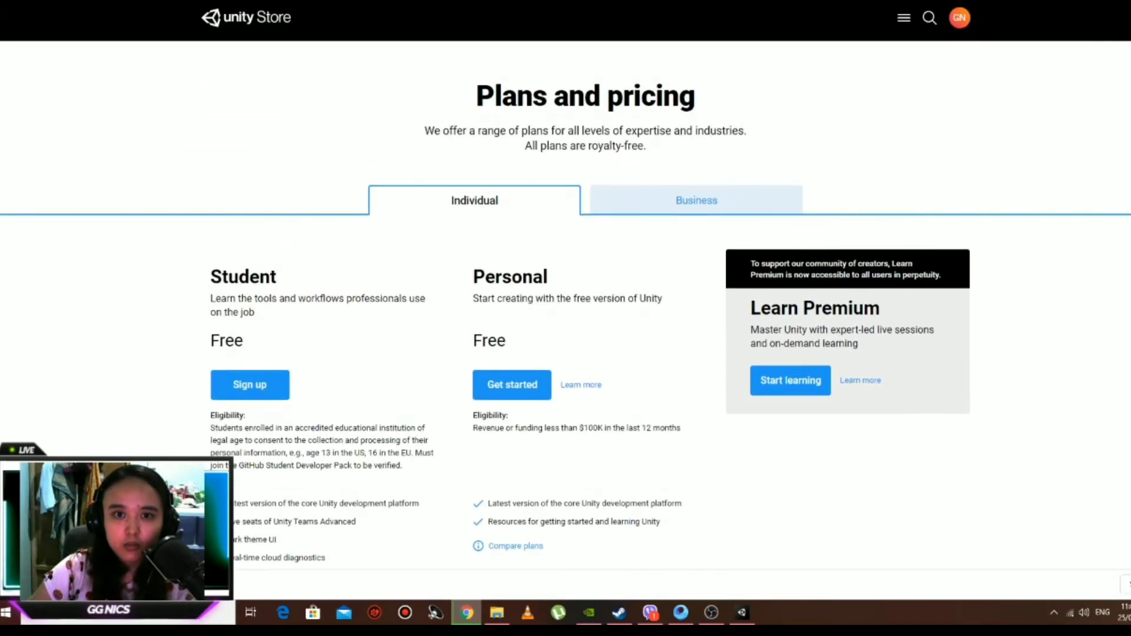
scroll(654, 194, "down", 1)
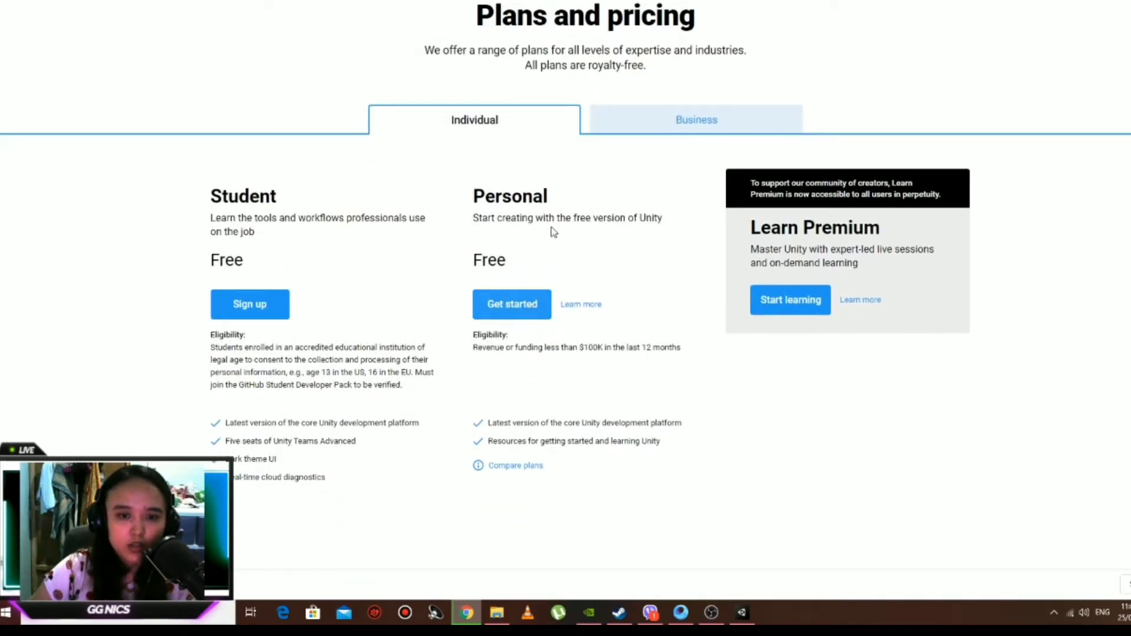
- Choose the free Personal plan, take the first-time user path, and agree to download Unity
left_click(502, 306)
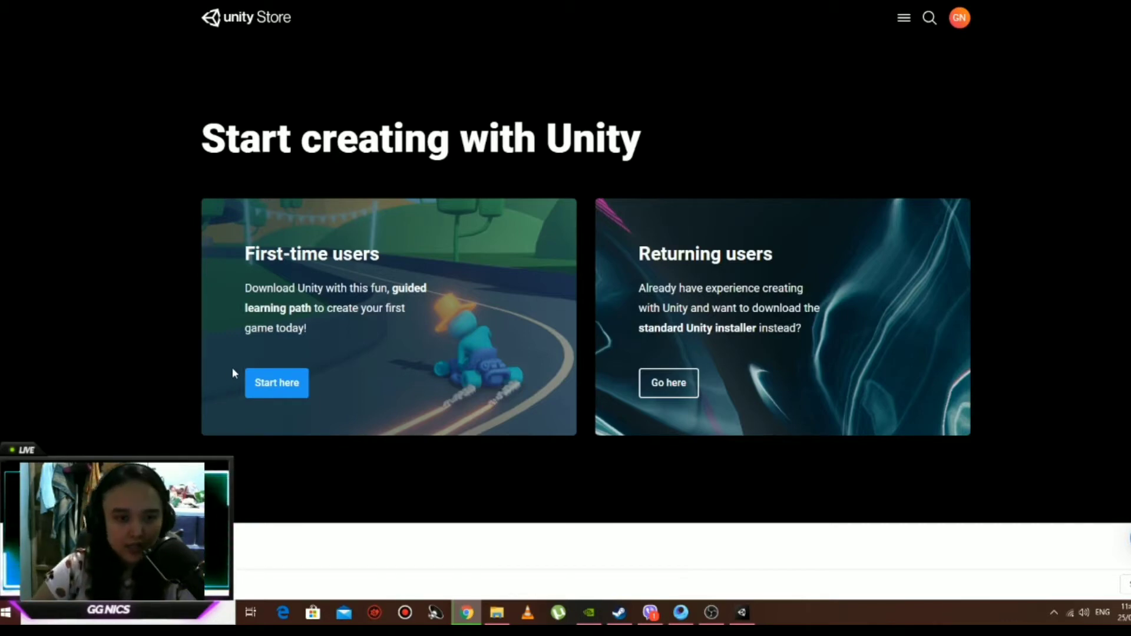
left_click(274, 389)
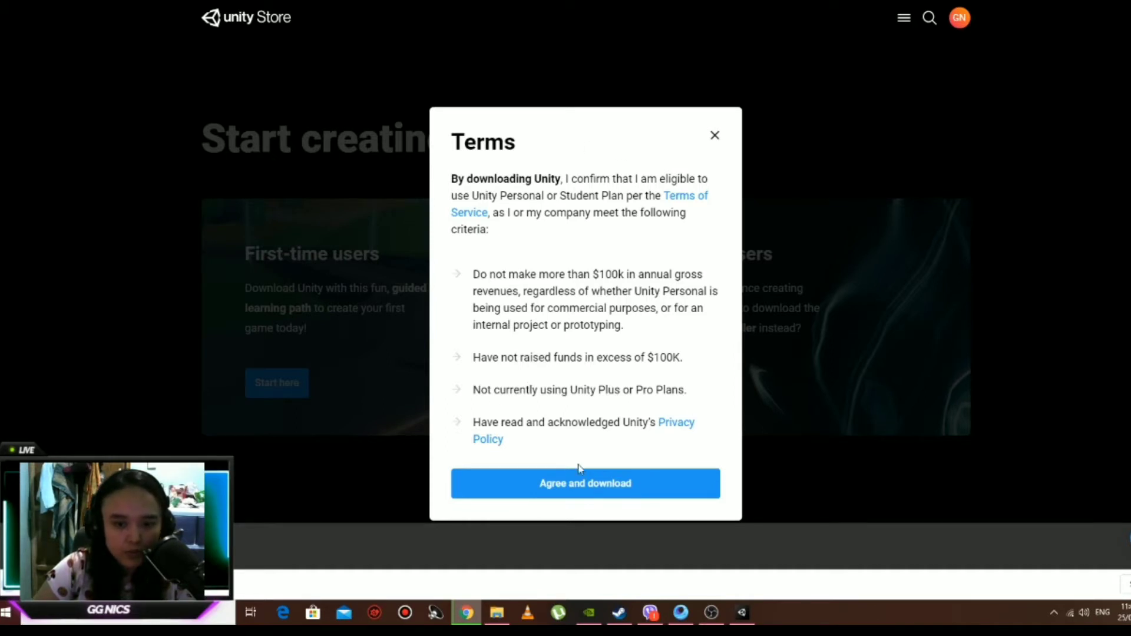
left_click(616, 495)
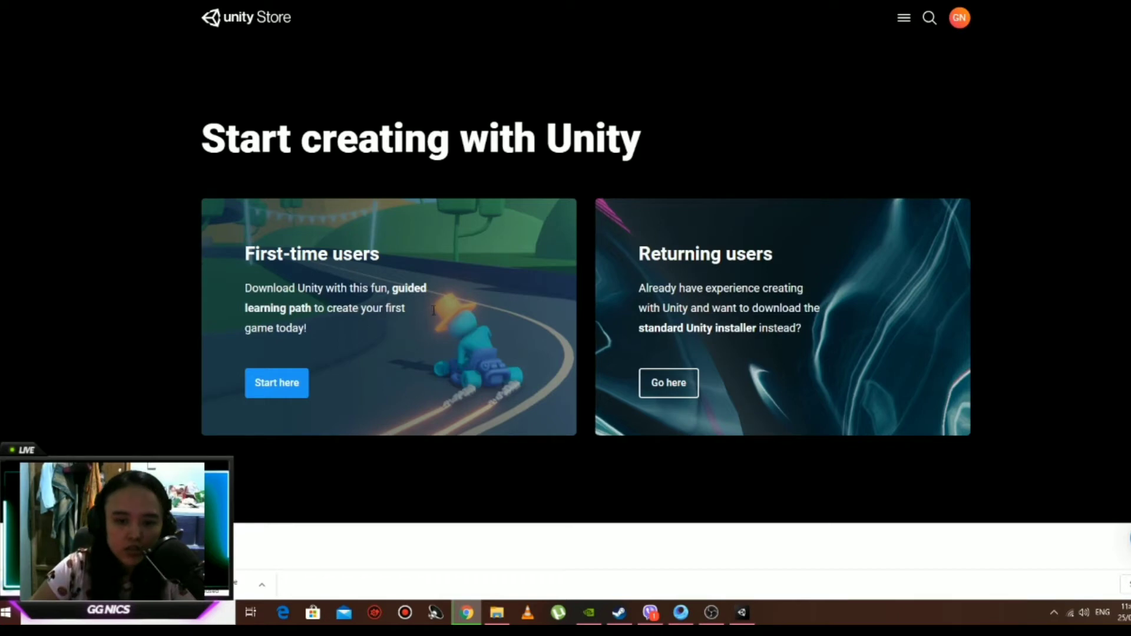
- Keep the new project, save it as 'fps' in Unity Games, and return to the browser
mouse_move(589, 612)
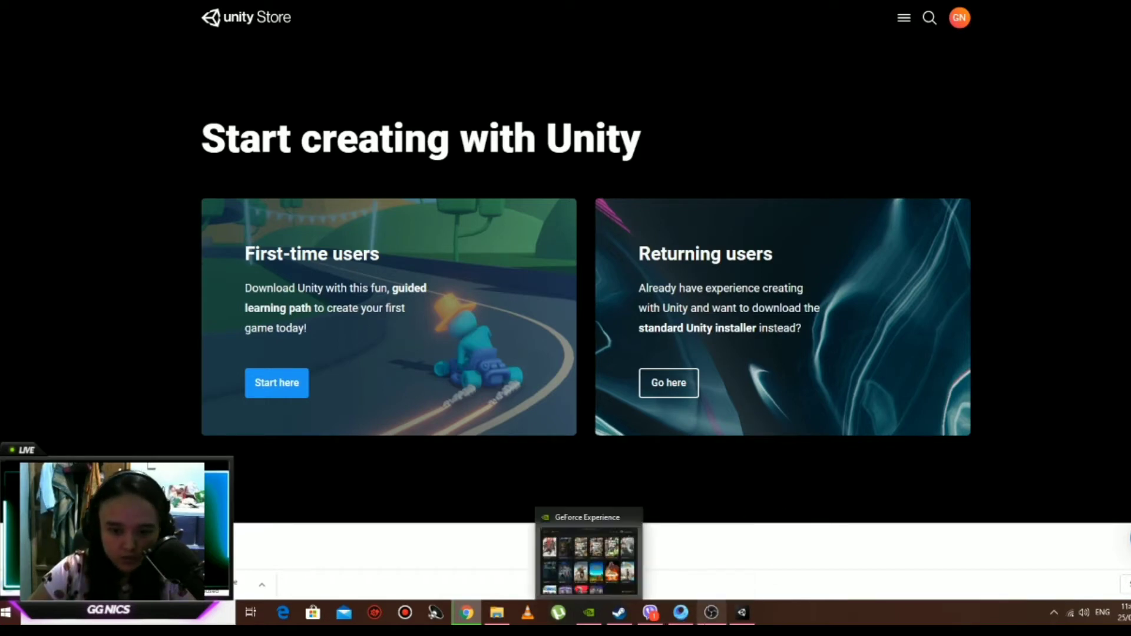
mouse_move(755, 618)
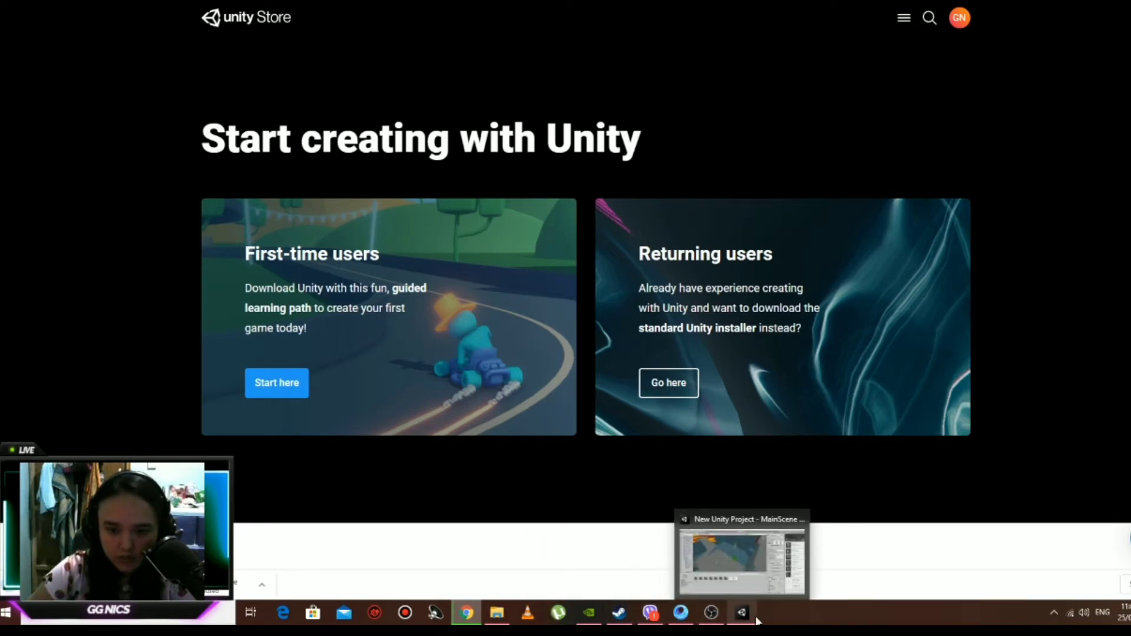
left_click(789, 533)
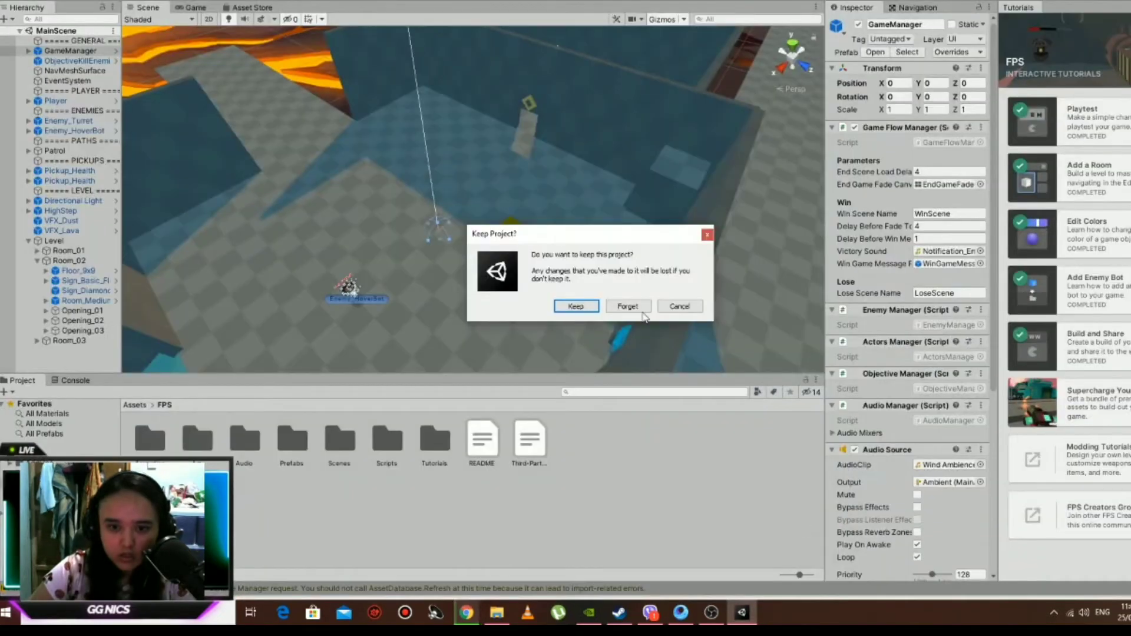
left_click(585, 306)
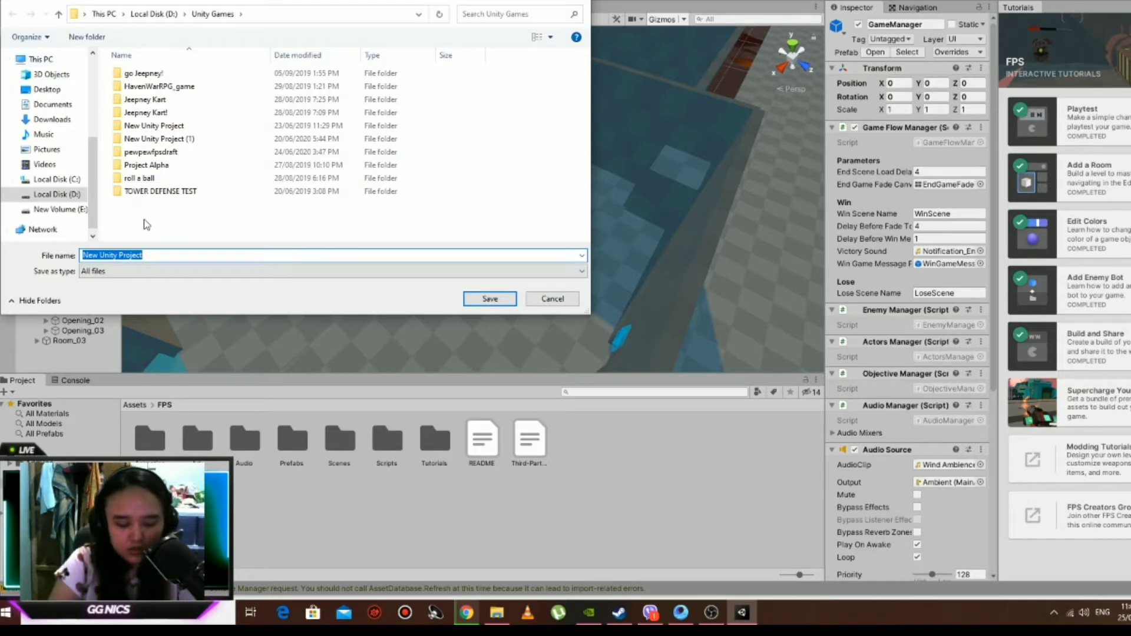
type("cart")
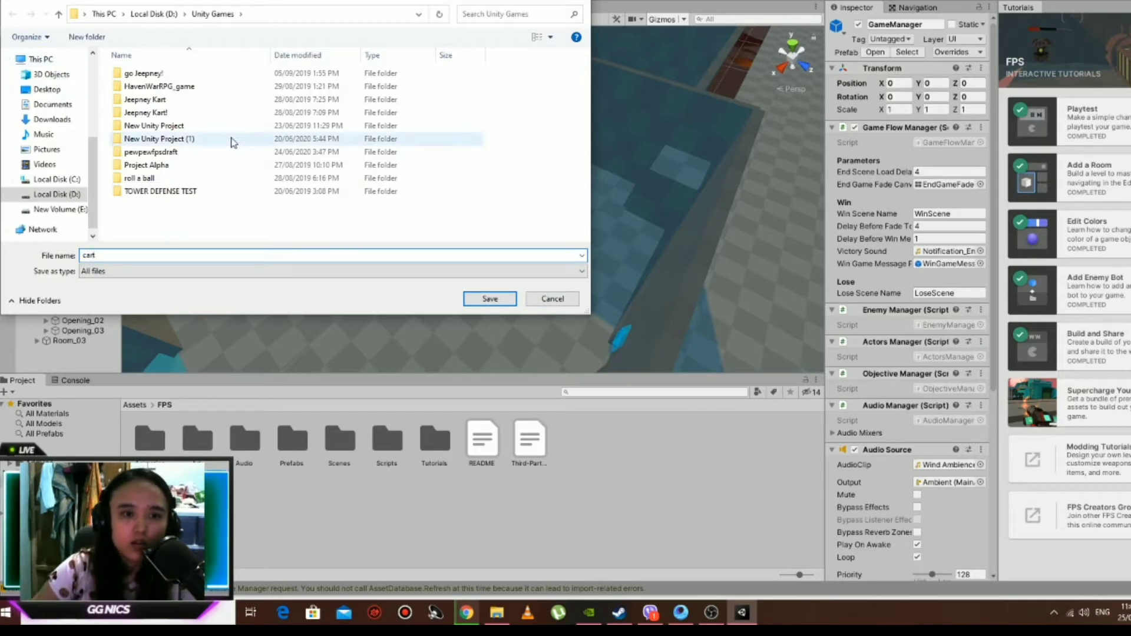
key("BackSpace")
key("BackSpace")
key("BackSpace")
type("fps")
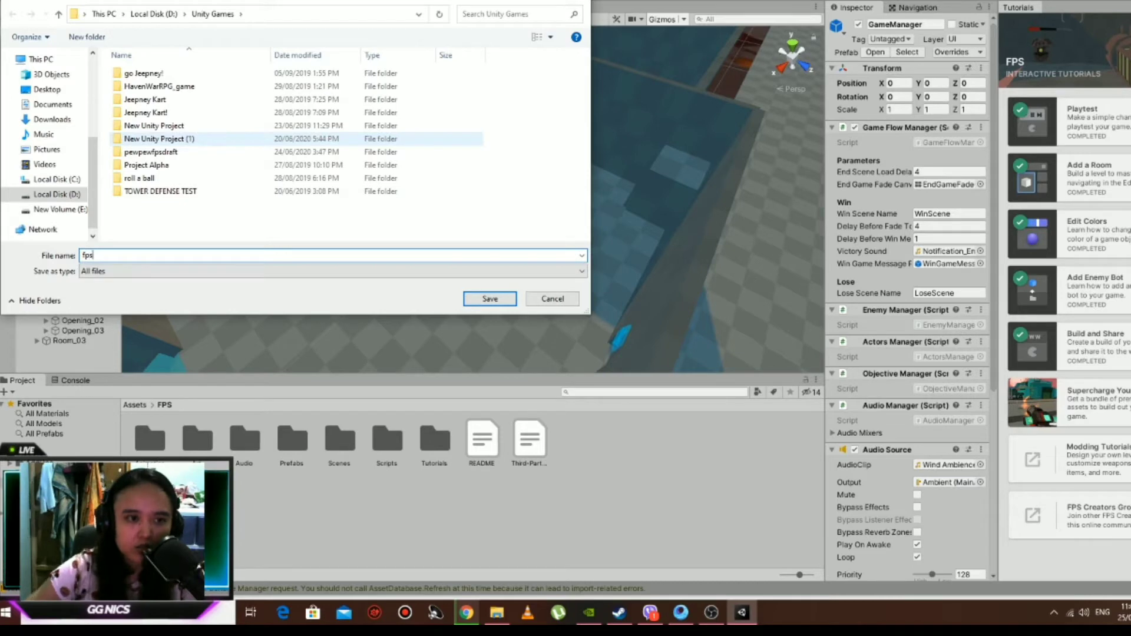
left_click(478, 300)
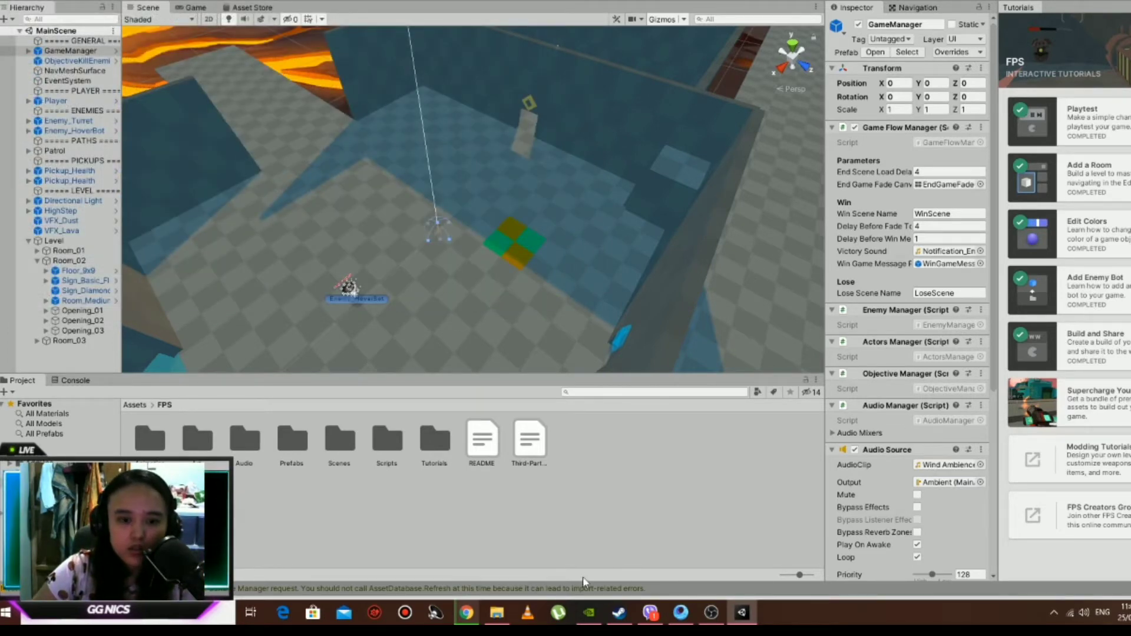
left_click(515, 574)
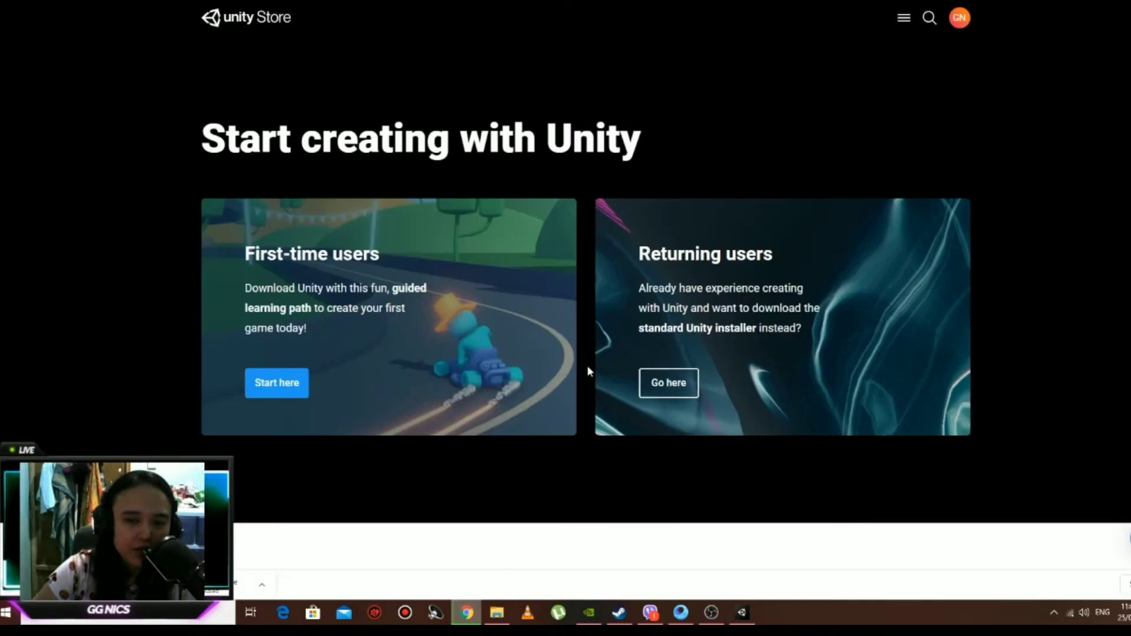
- Scroll the Microgames page through Mods and Share, then back to Karting, Platformer, FPS and Empty 3D
scroll(588, 371, "down", 5)
scroll(588, 371, "down", 7)
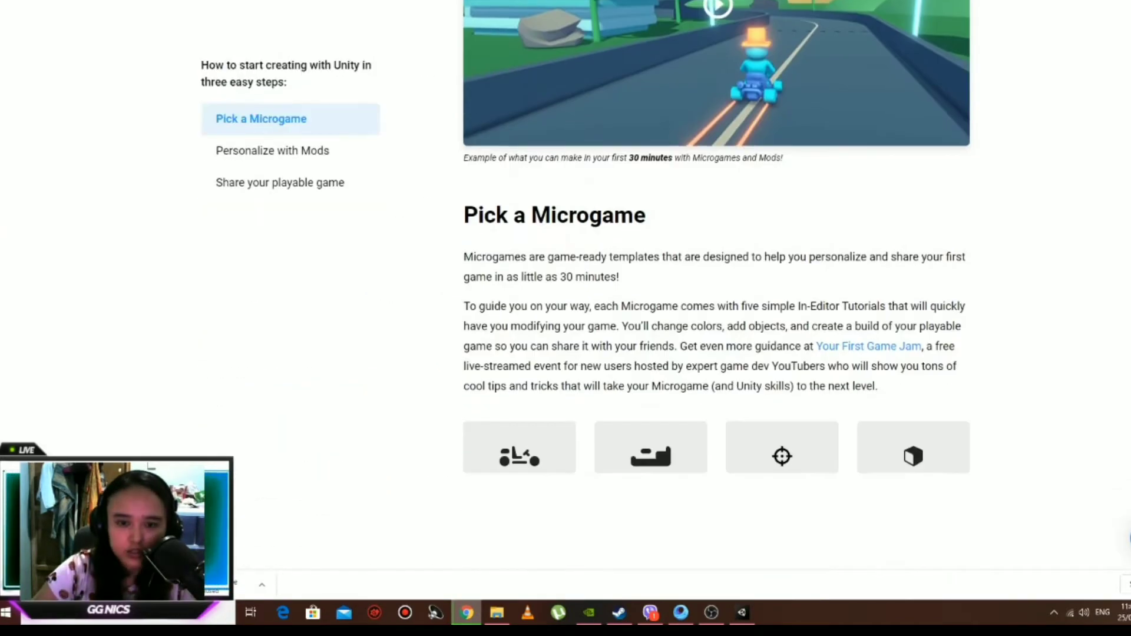
scroll(588, 371, "down", 6)
scroll(588, 371, "up", 11)
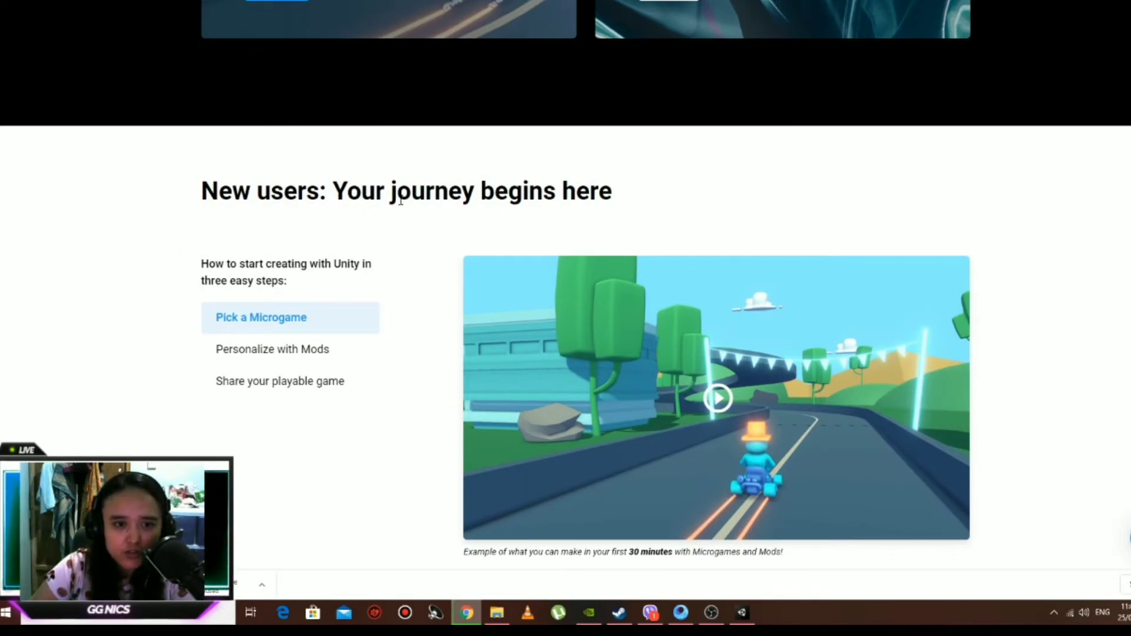
scroll(588, 295, "down", 3)
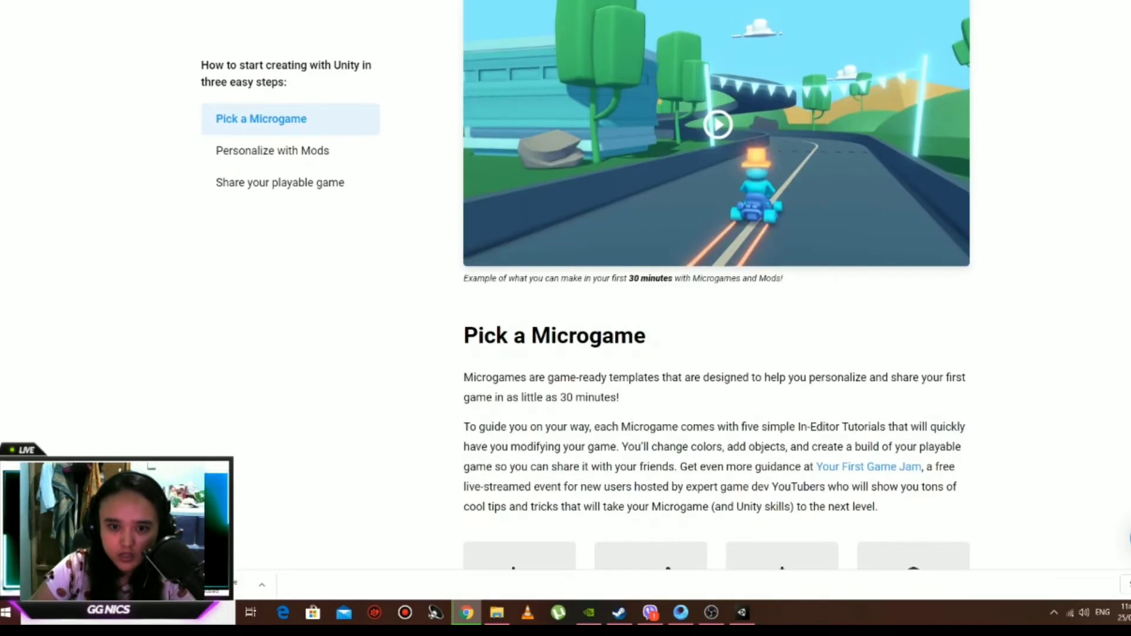
scroll(587, 260, "down", 4)
scroll(588, 260, "up", 2)
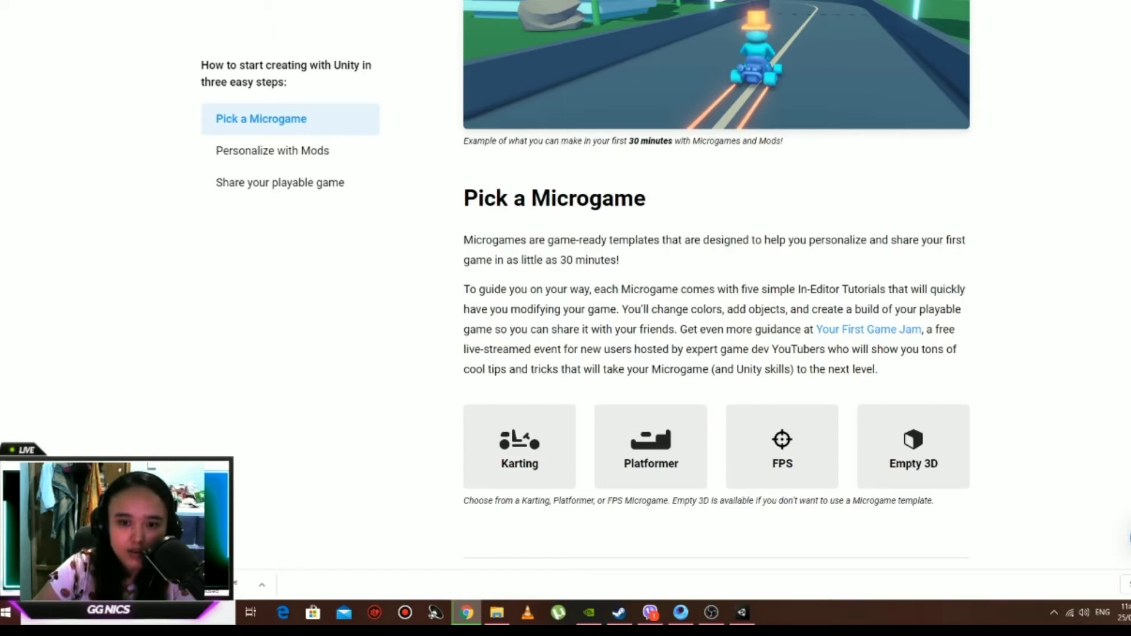
scroll(716, 295, "down", 4)
scroll(717, 294, "up", 4)
scroll(717, 294, "up", 5)
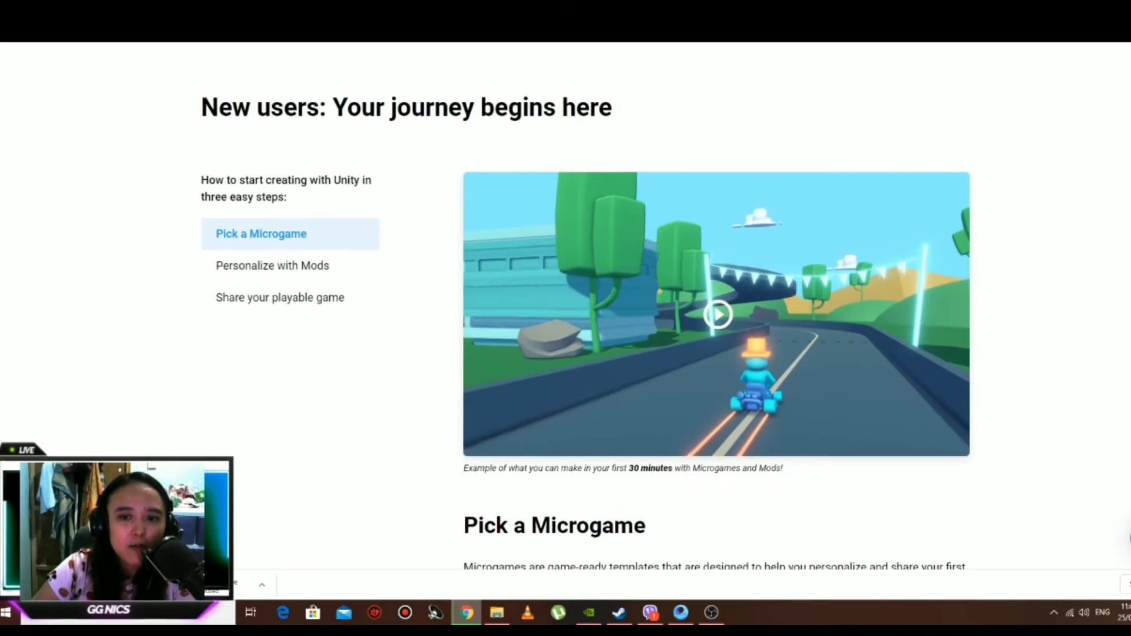
scroll(716, 294, "down", 5)
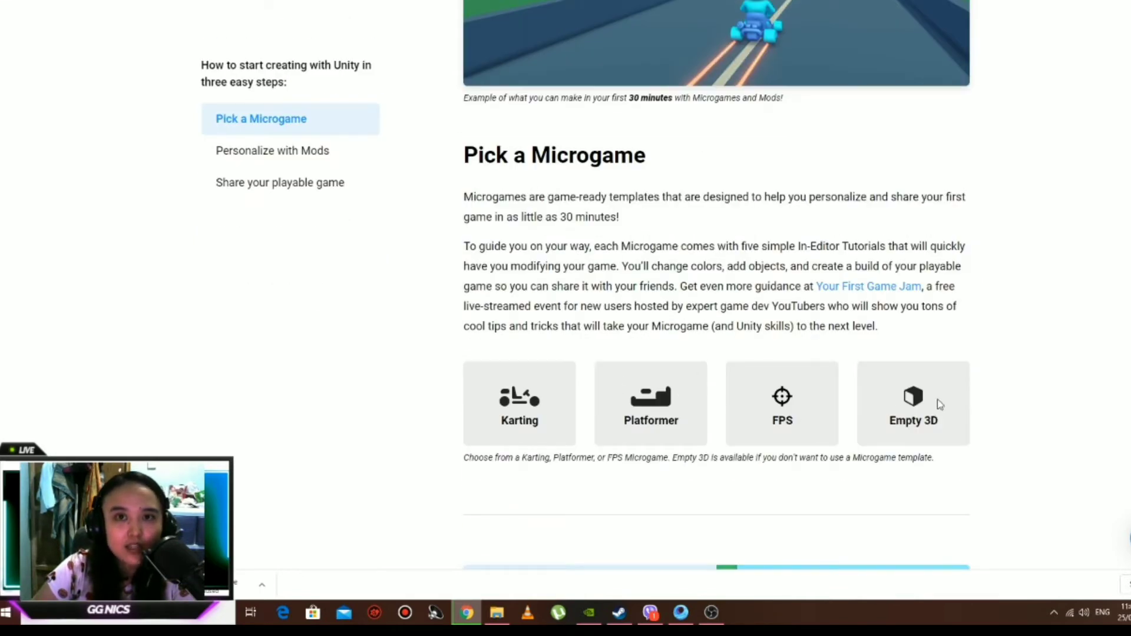
scroll(716, 294, "down", 4)
scroll(716, 295, "down", 5)
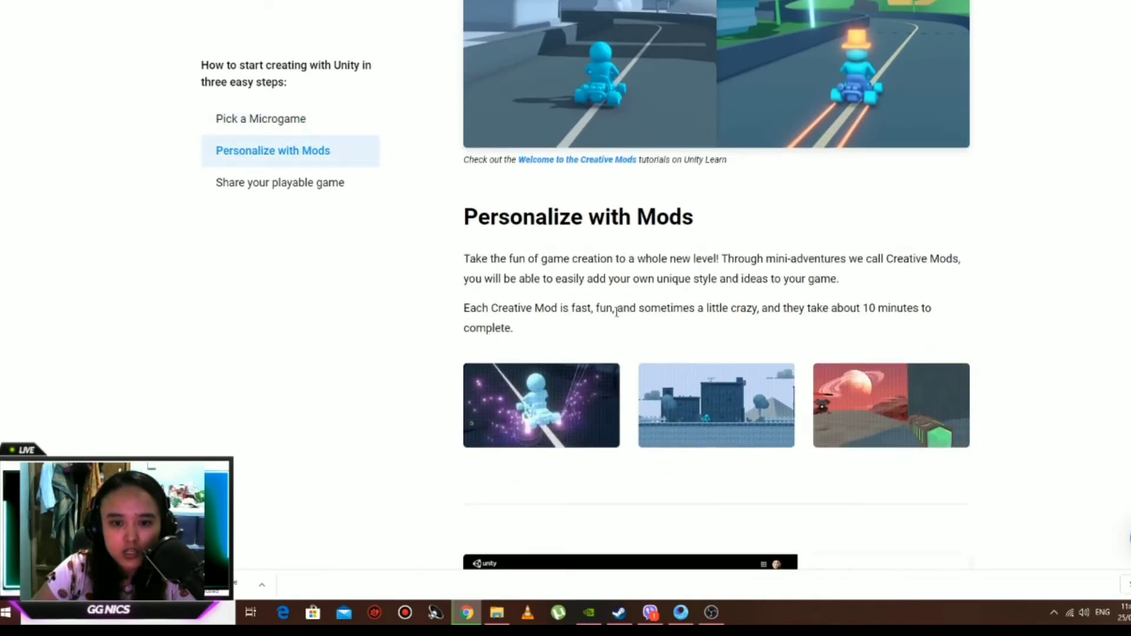
scroll(969, 310, "down", 4)
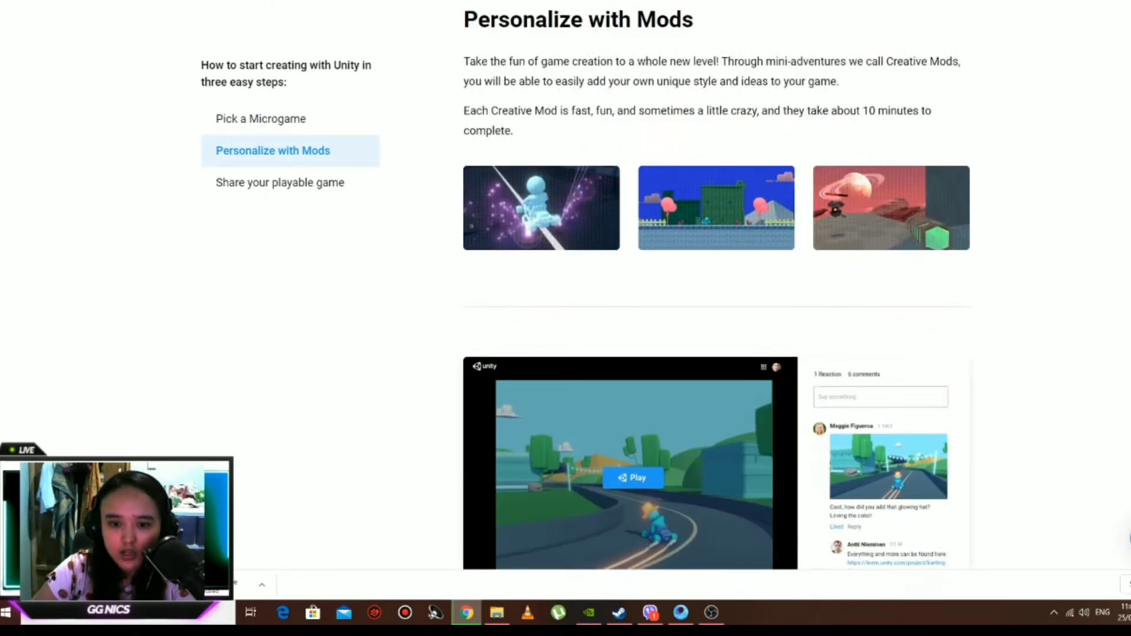
scroll(716, 295, "down", 4)
scroll(716, 294, "up", 4)
scroll(716, 295, "up", 10)
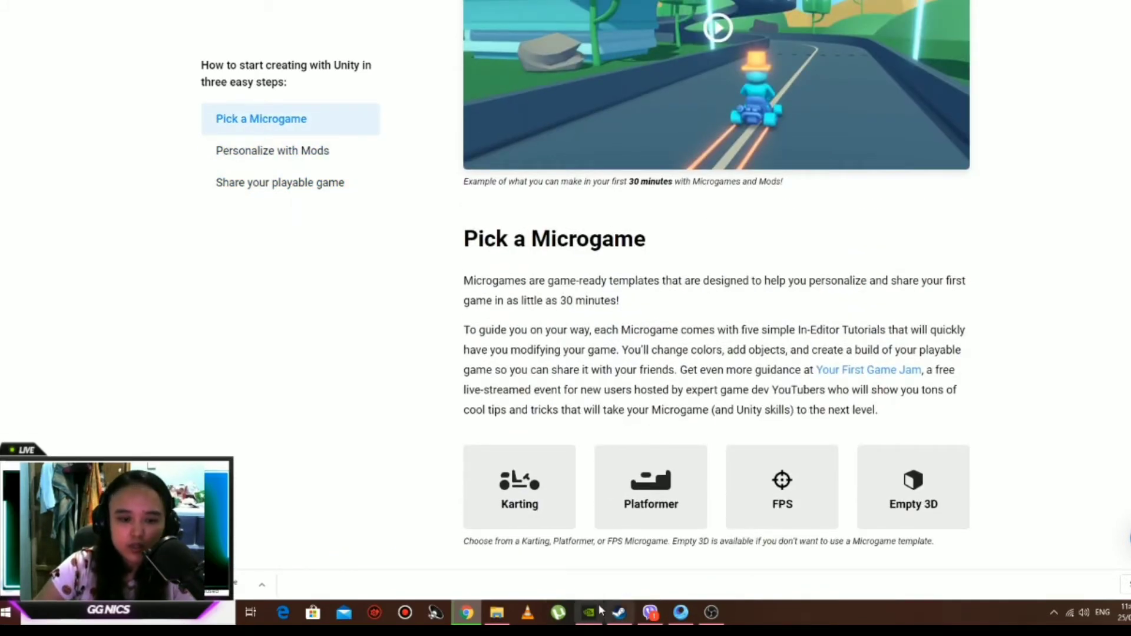
mouse_move(610, 601)
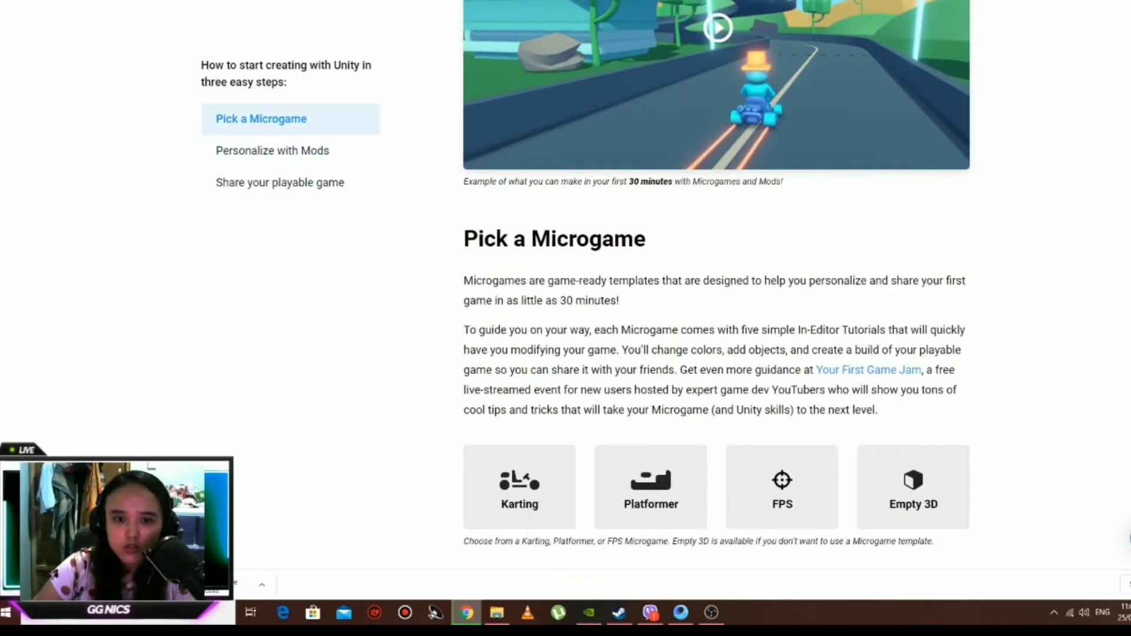
- Launch Unity Hub from the desktop and maximize its window
key("super+d")
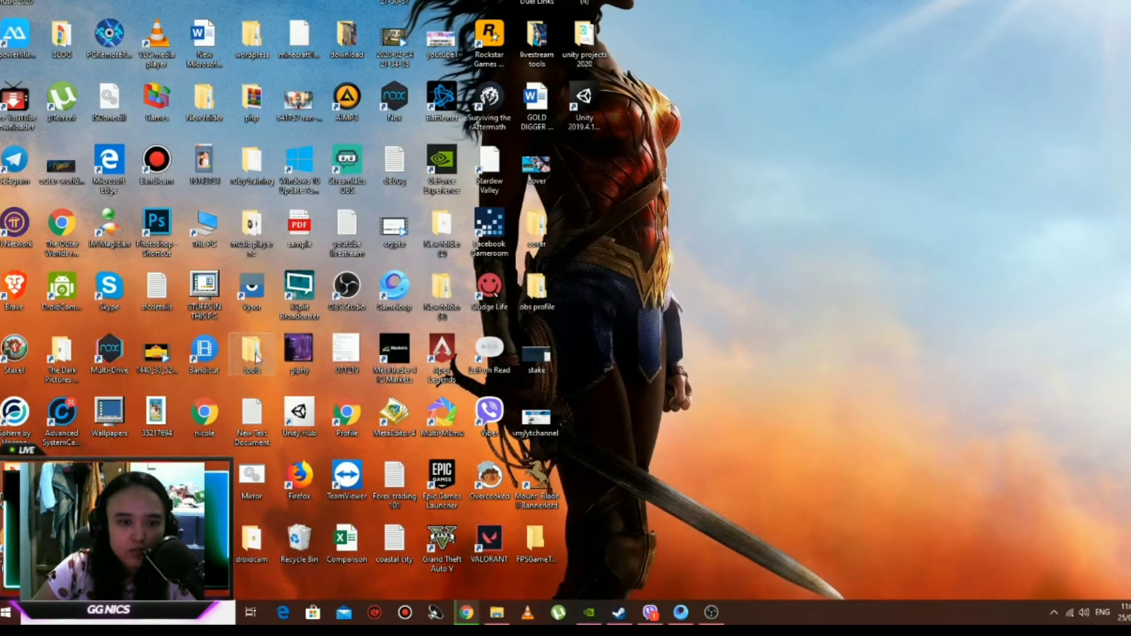
double_click(287, 421)
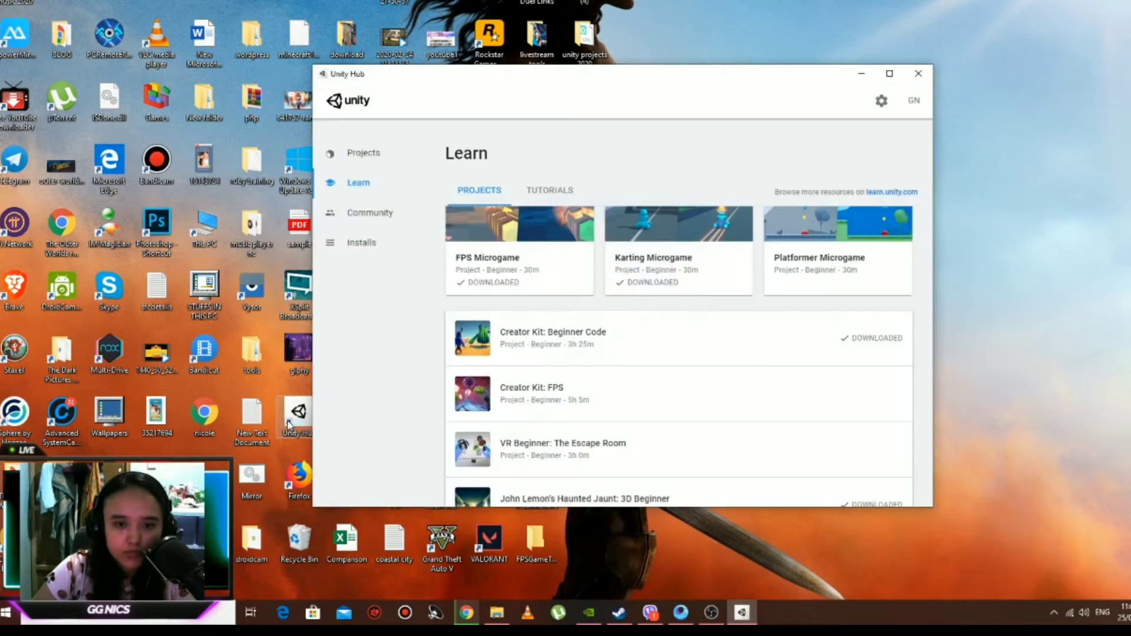
left_click(890, 75)
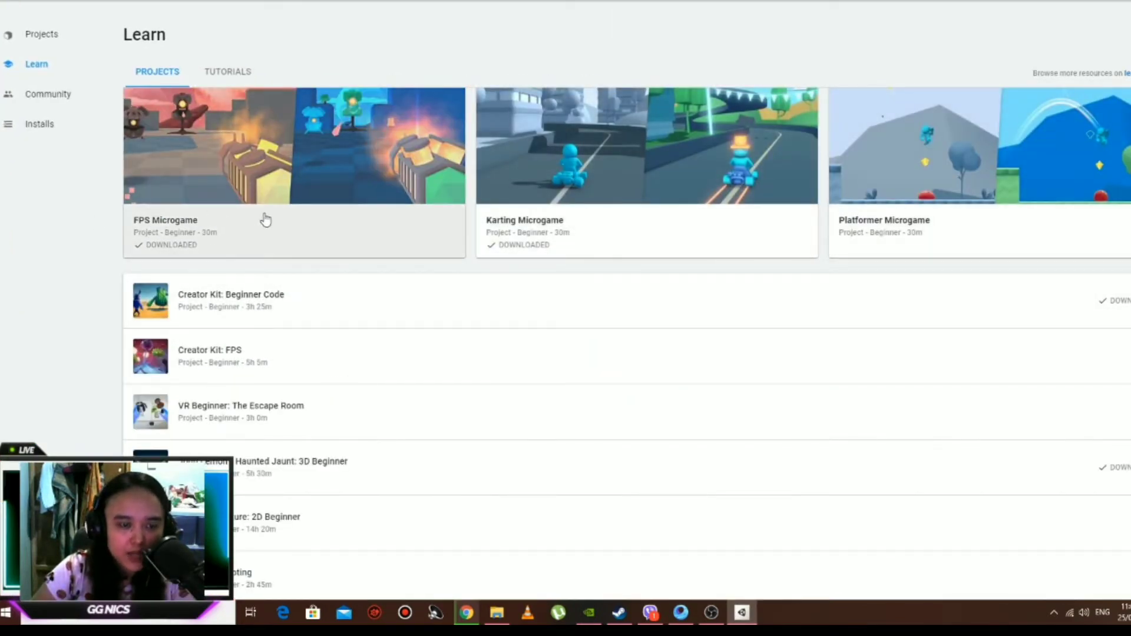
- Browse the FPS Microgame details, the Projects list and the installed editor versions
left_click(217, 225)
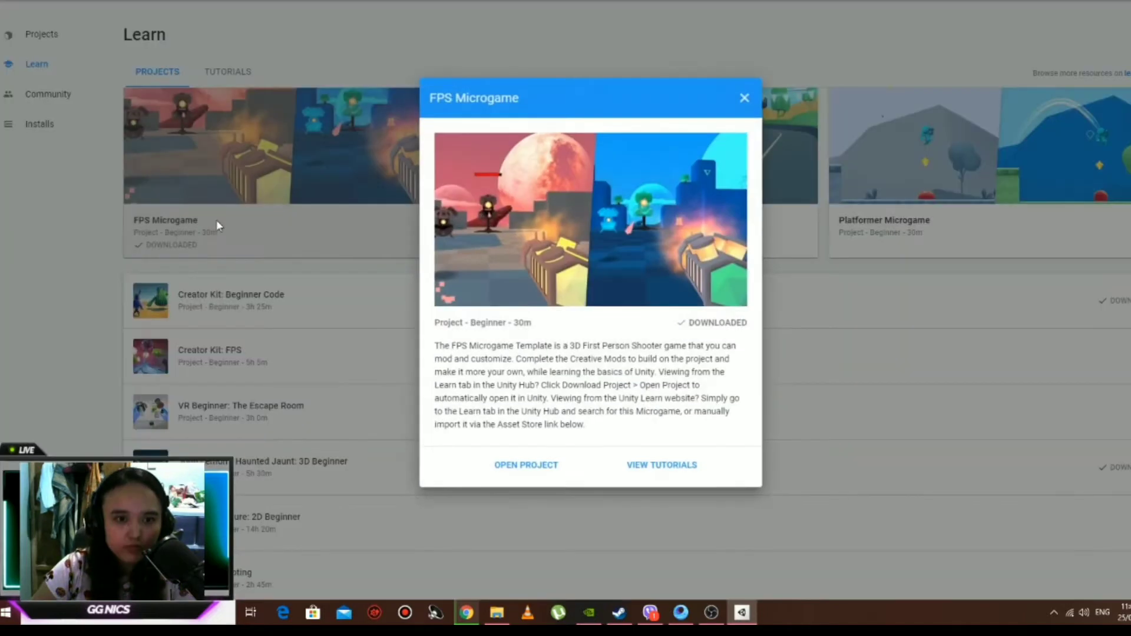
left_click(744, 99)
left_click(49, 33)
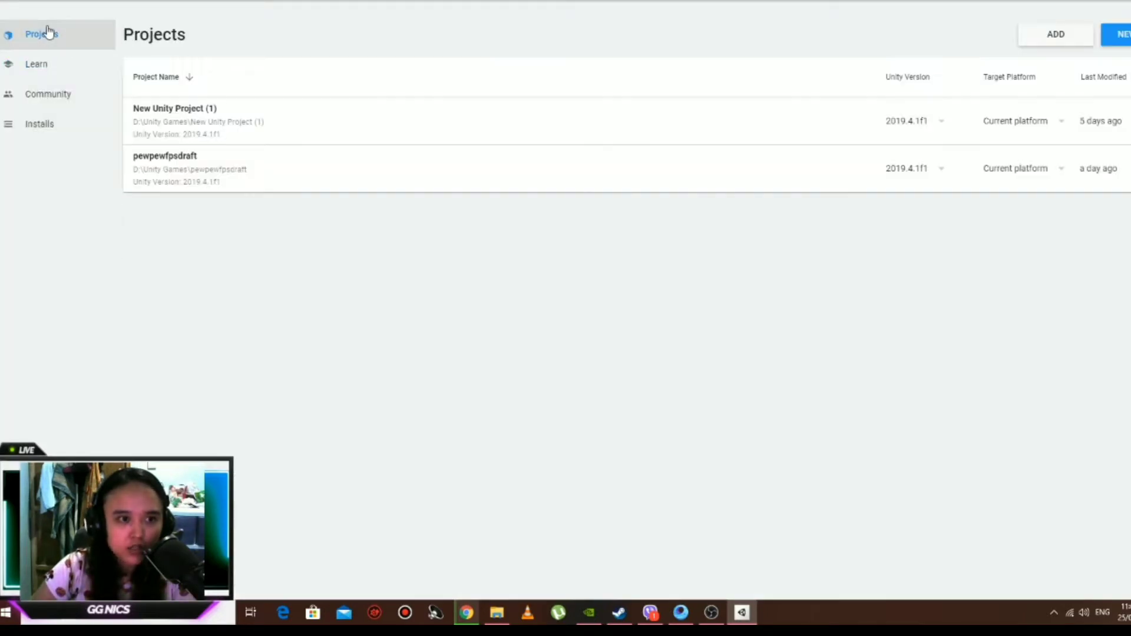
left_click(45, 72)
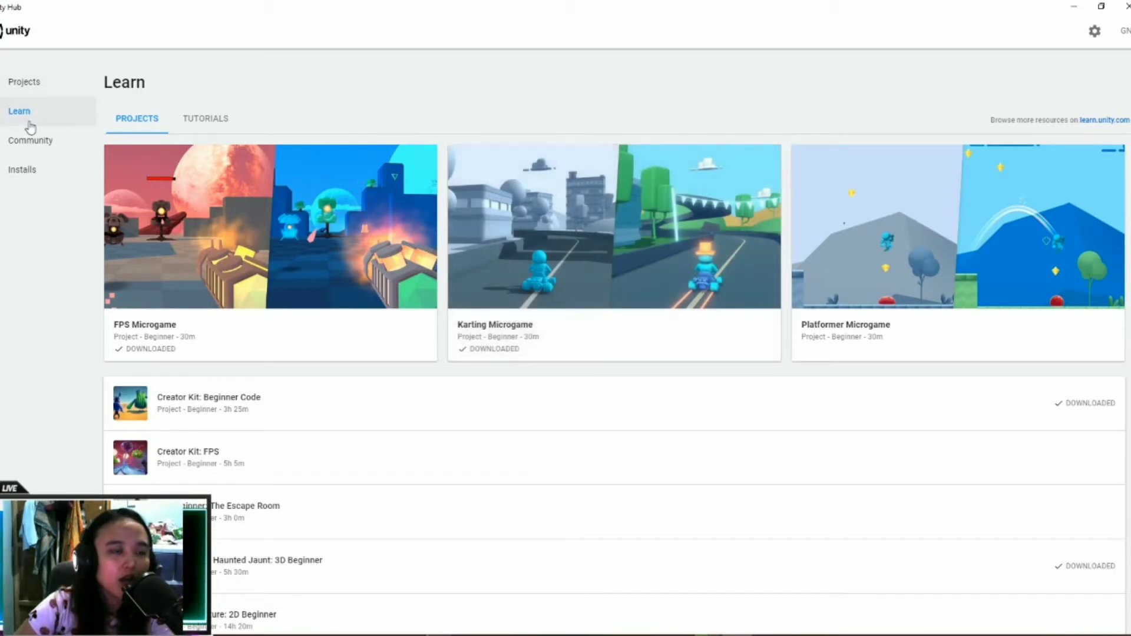
left_click(27, 174)
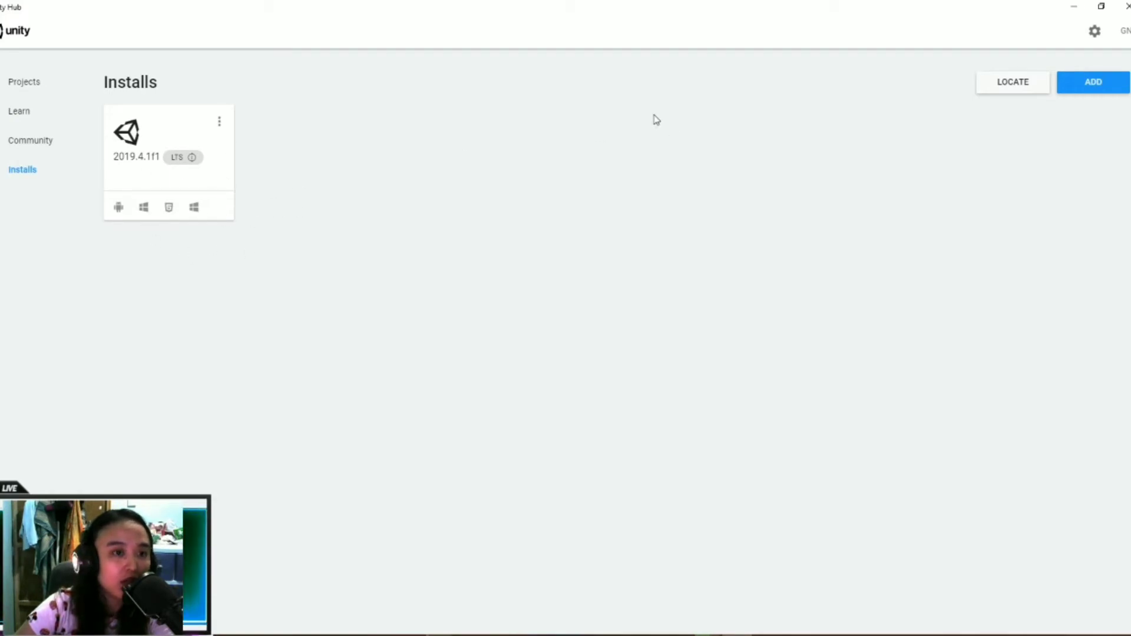
left_click(1074, 6)
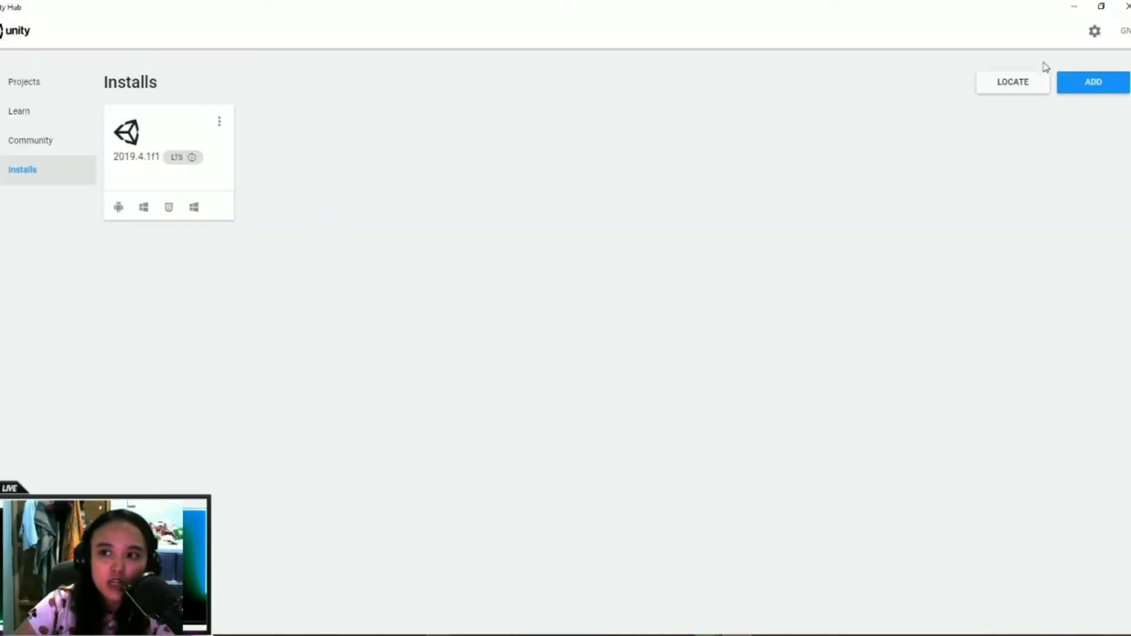
- Preview adding Unity 2019.3.15f1 and review its modules, including WebGL and Android
left_click(1105, 94)
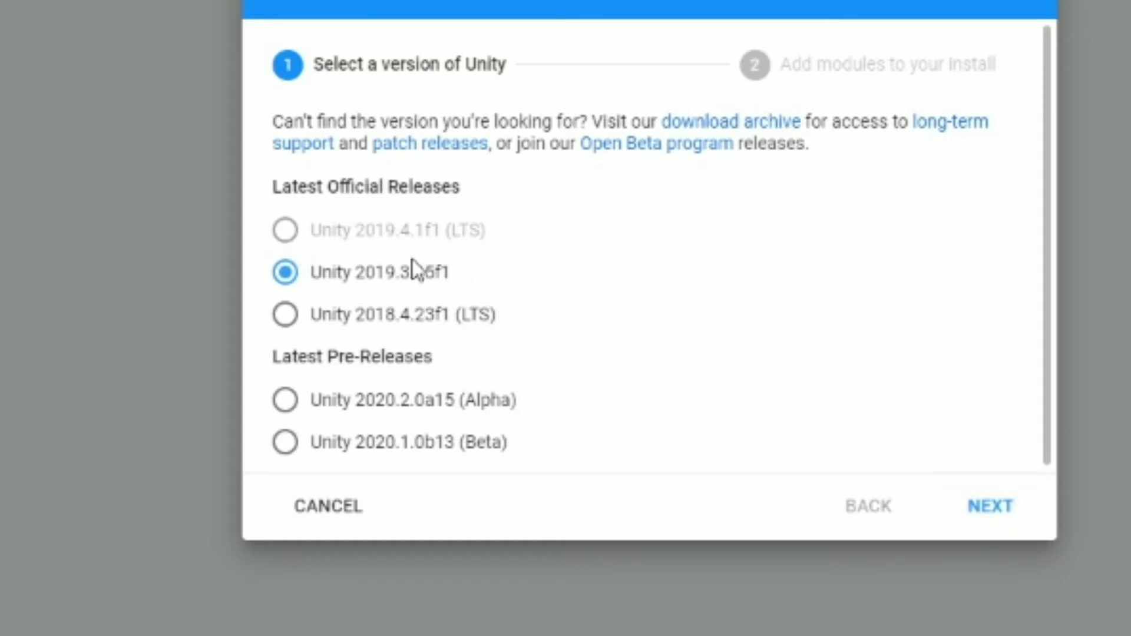
left_click(986, 520)
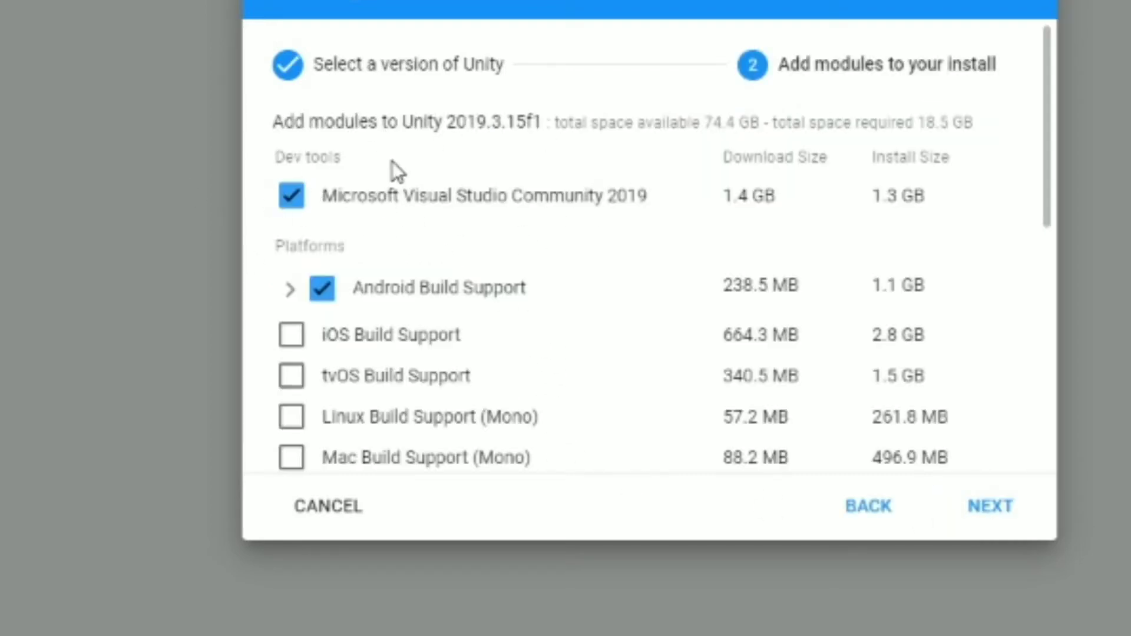
scroll(452, 308, "down", 4)
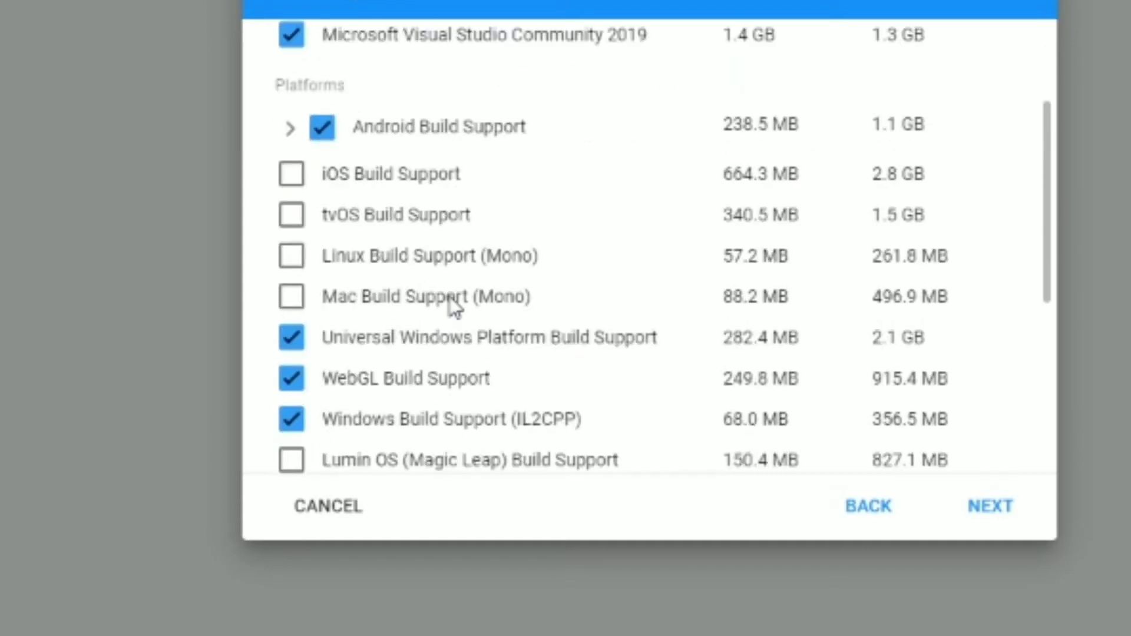
scroll(448, 301, "up", 4)
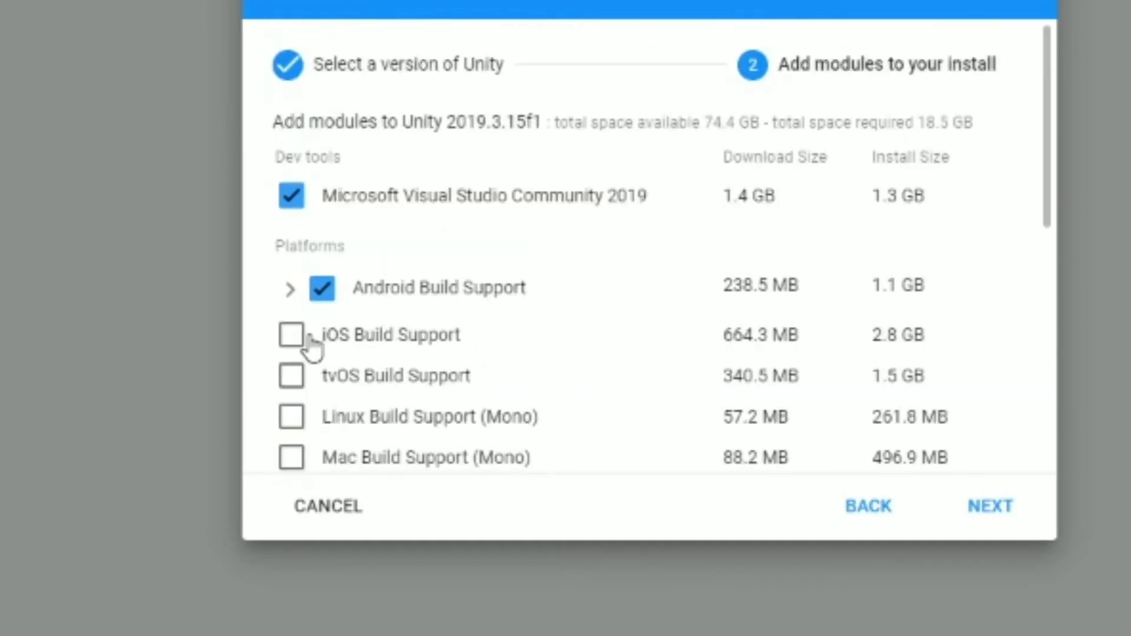
scroll(312, 342, "down", 4)
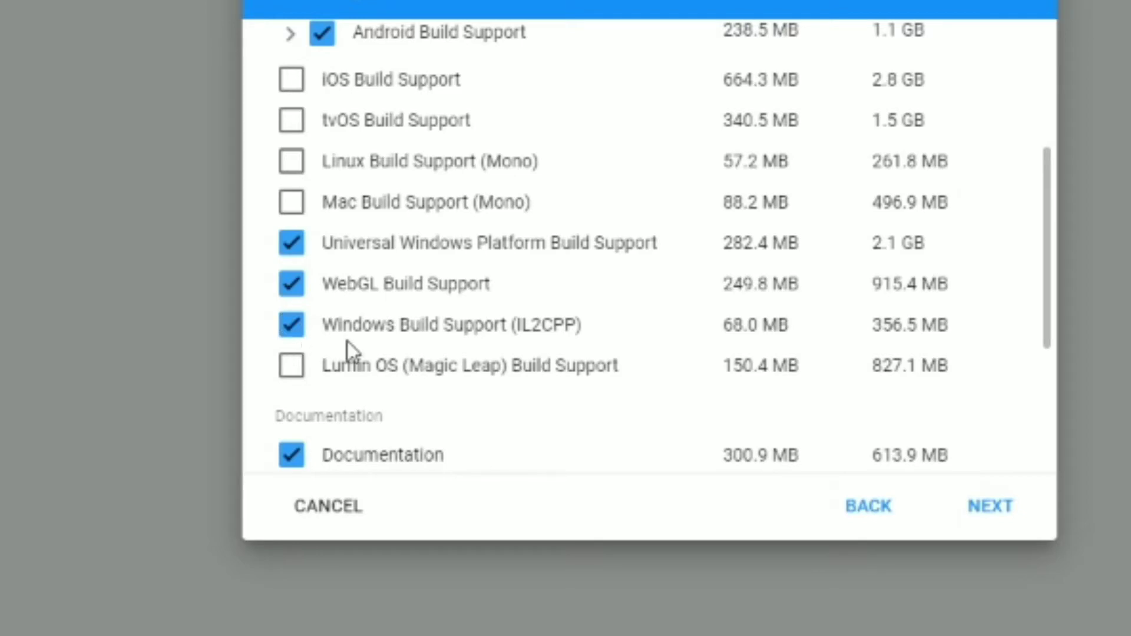
scroll(348, 341, "down", 4)
scroll(454, 298, "up", 3)
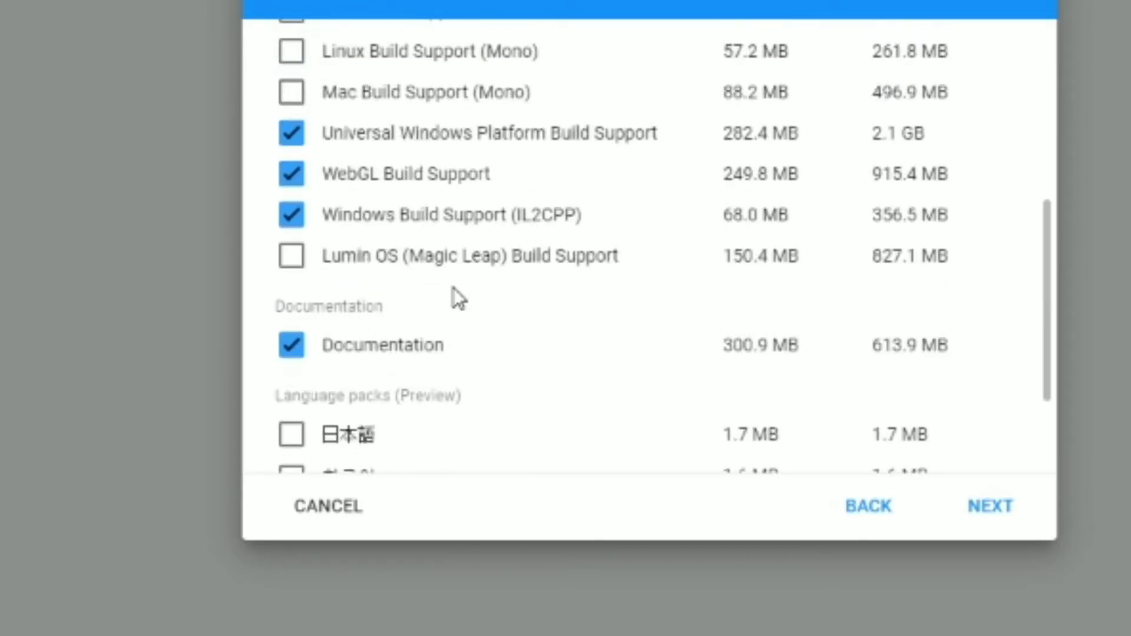
scroll(454, 296, "up", 5)
scroll(379, 257, "down", 1)
scroll(330, 229, "down", 1)
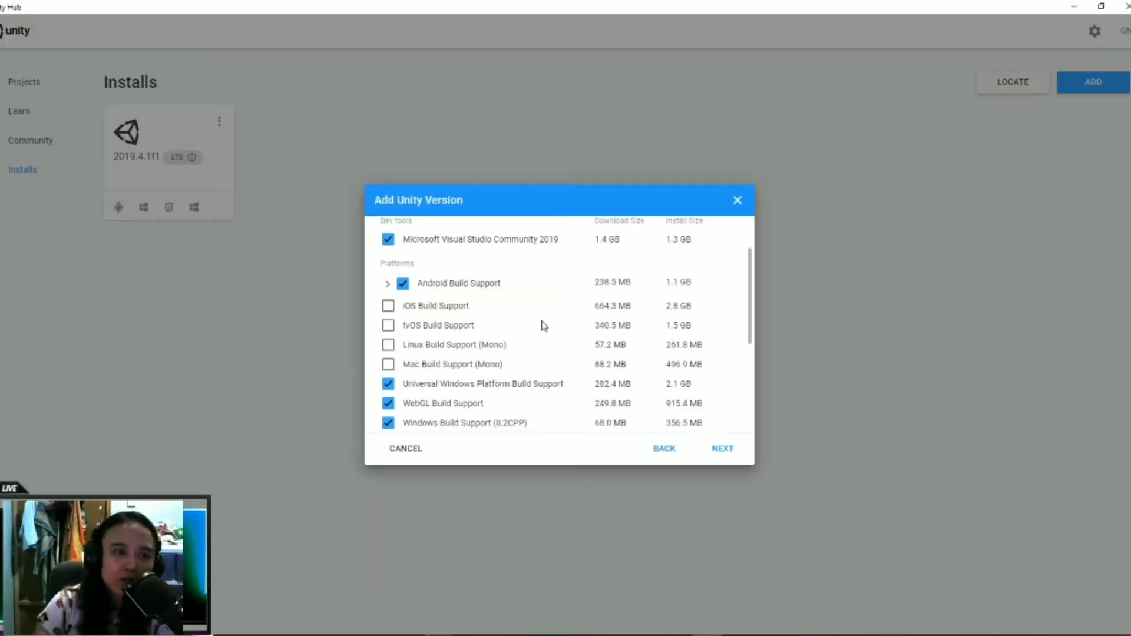
left_click(737, 202)
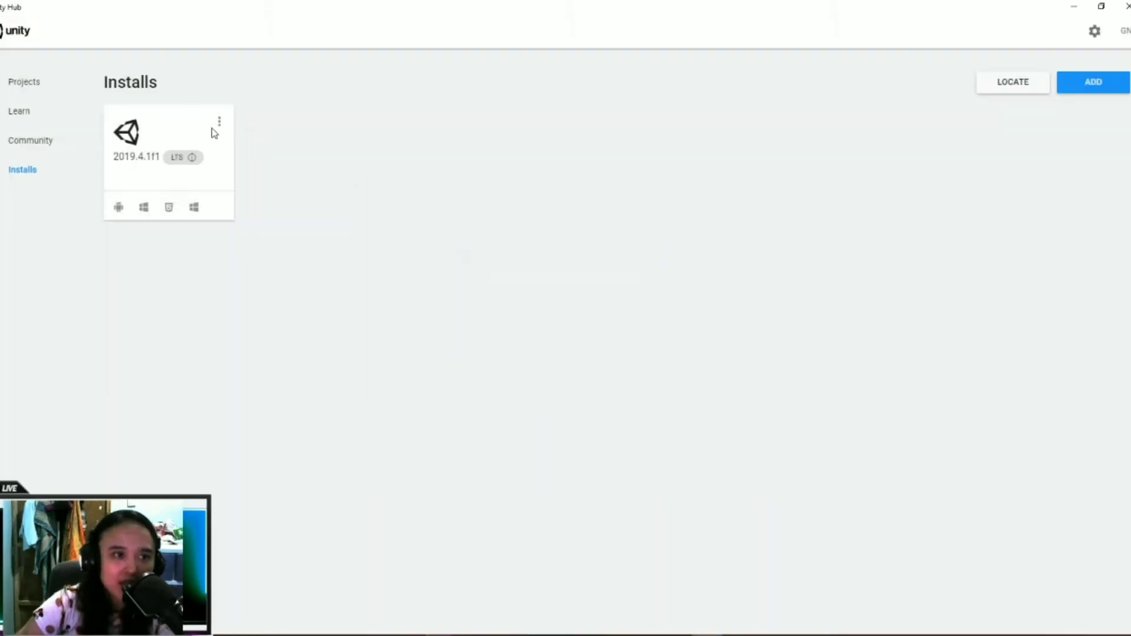
left_click(22, 88)
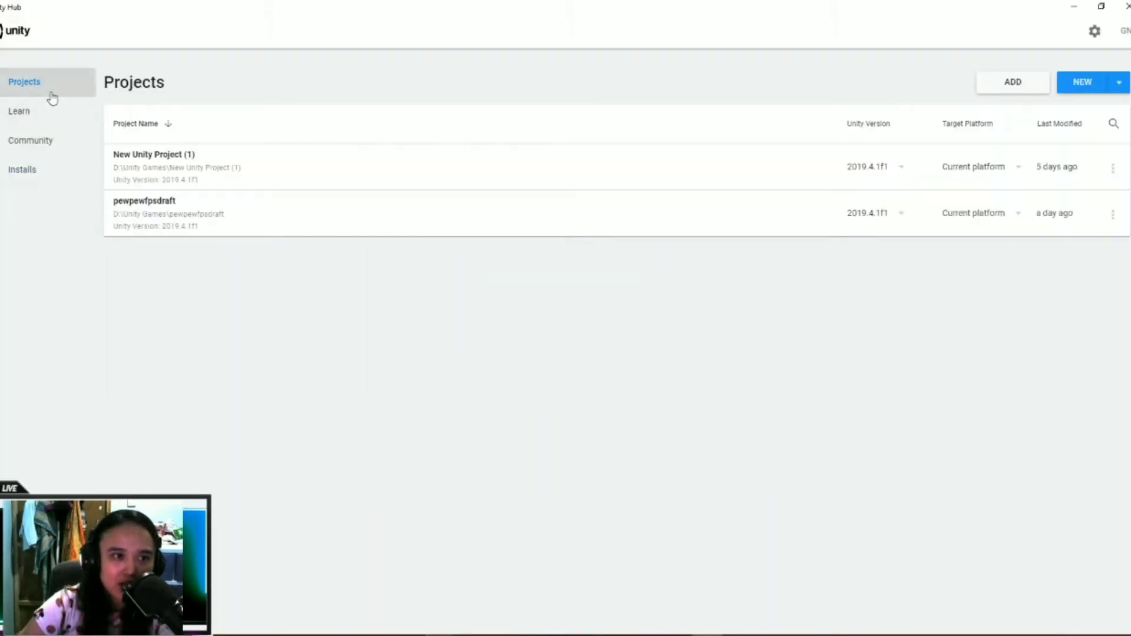
left_click(21, 172)
left_click(22, 148)
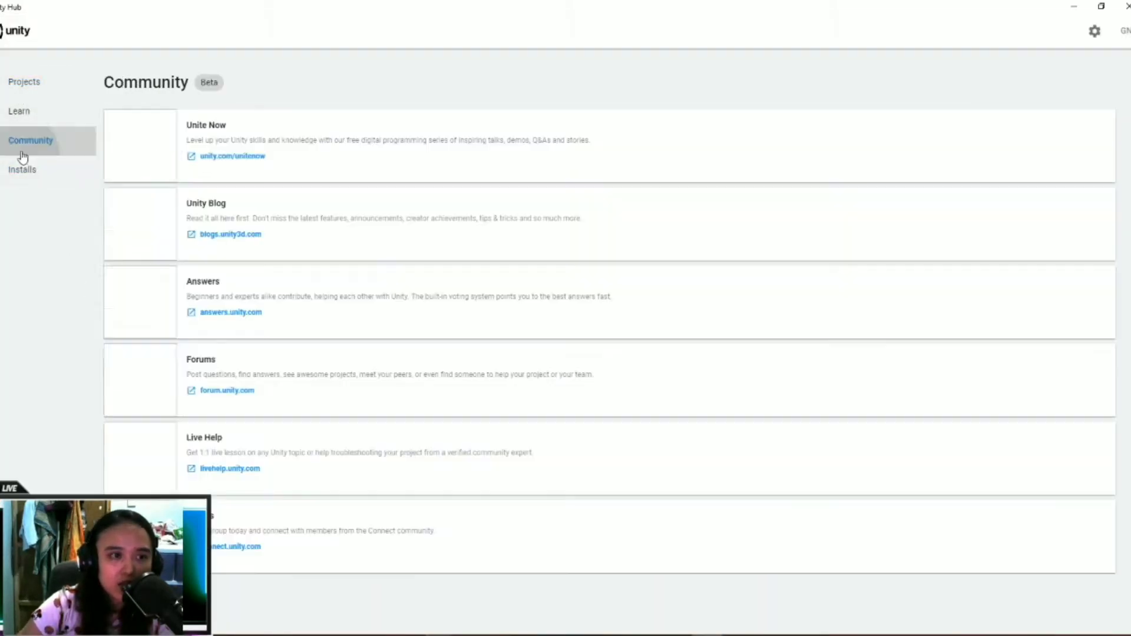
left_click(17, 113)
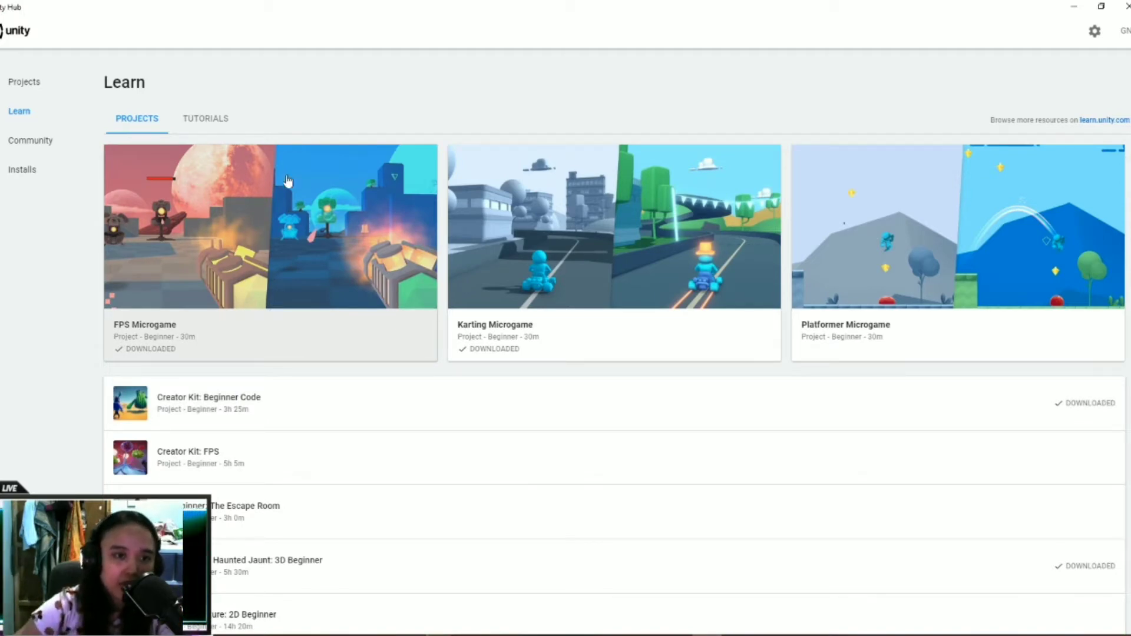
left_click(211, 120)
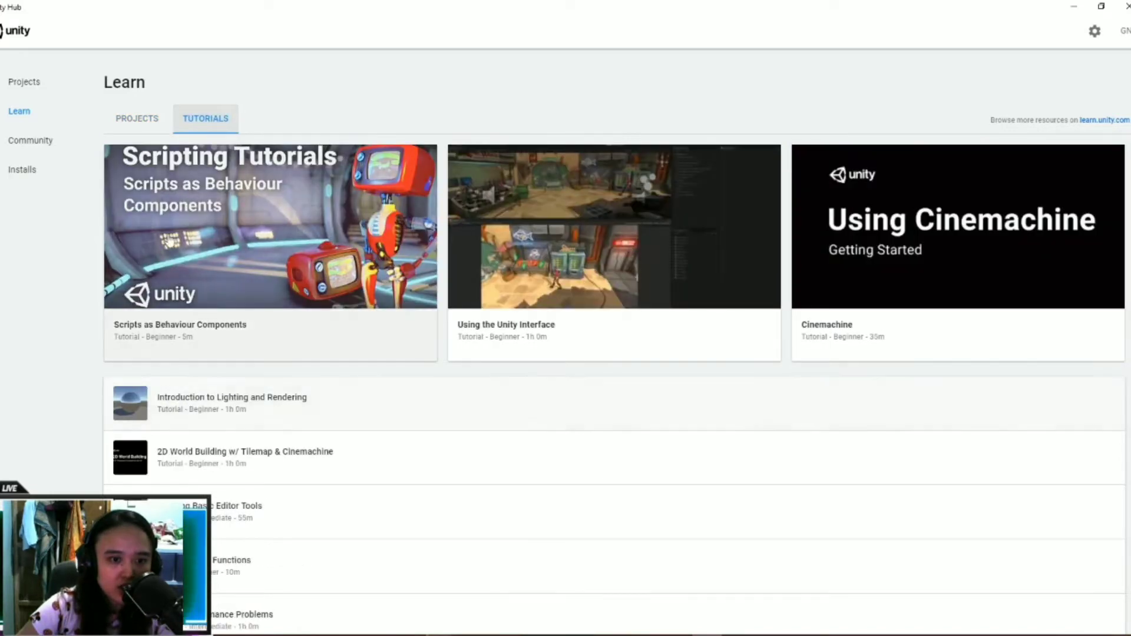
scroll(318, 471, "down", 1)
scroll(310, 465, "up", 1)
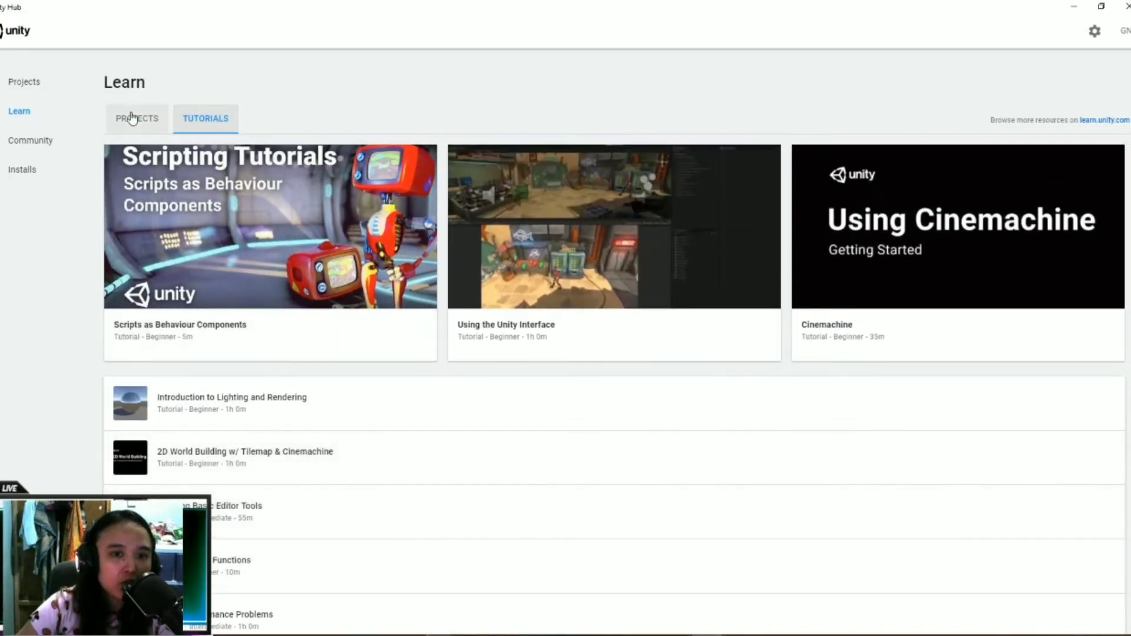
left_click(132, 119)
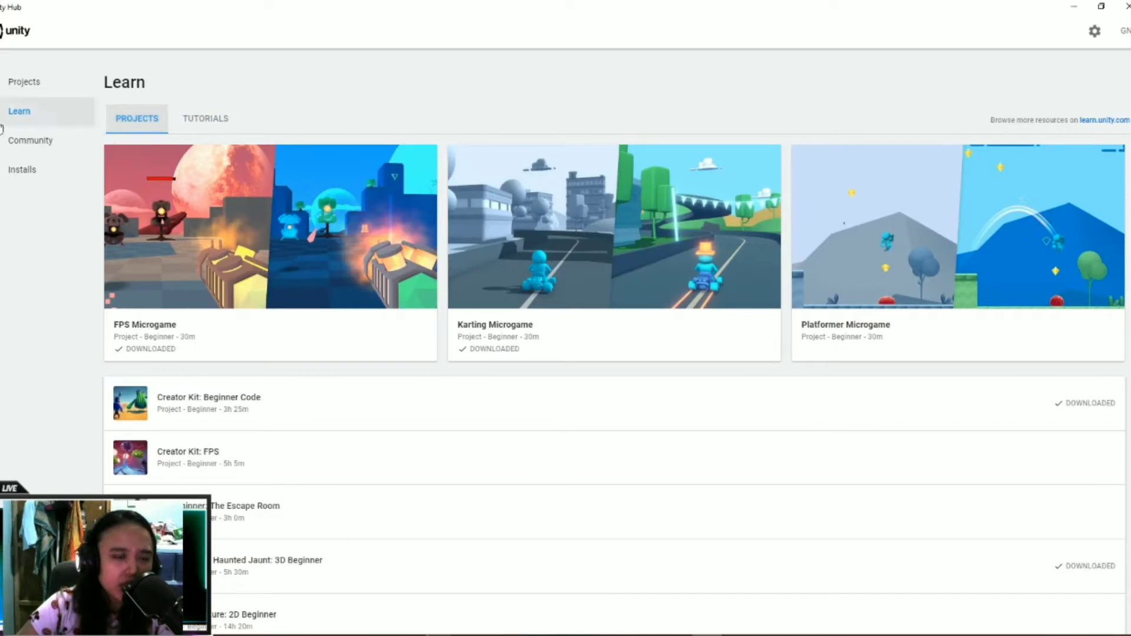
left_click(16, 168)
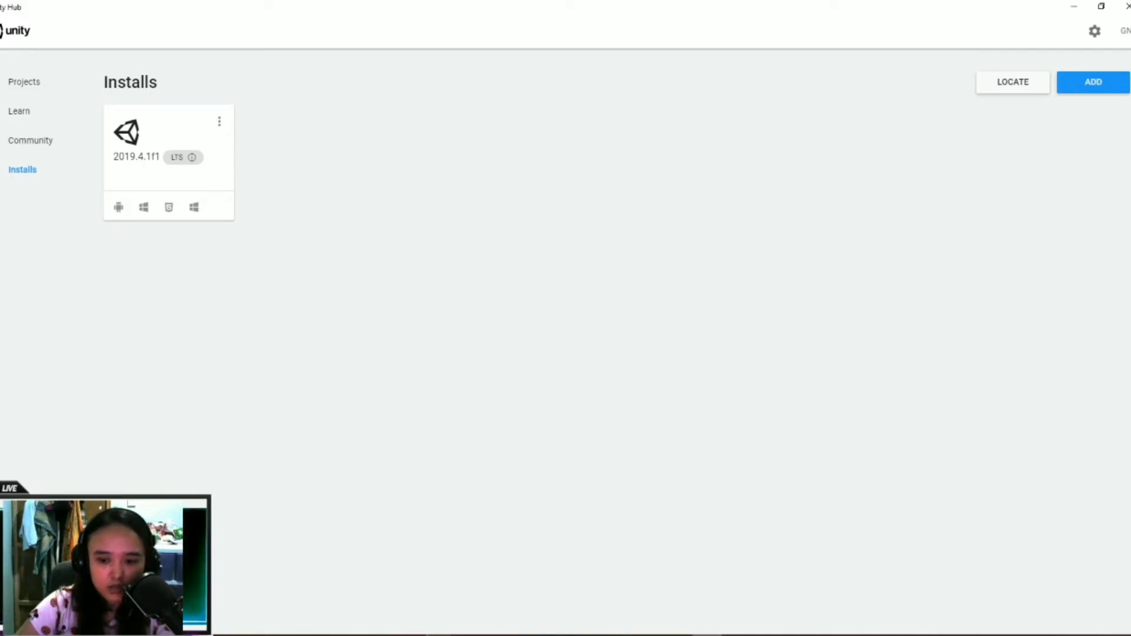
- Bring the Unity Editor forward and dismiss the Welcome screen to show the FPS tutorials
mouse_move(737, 635)
left_click(736, 589)
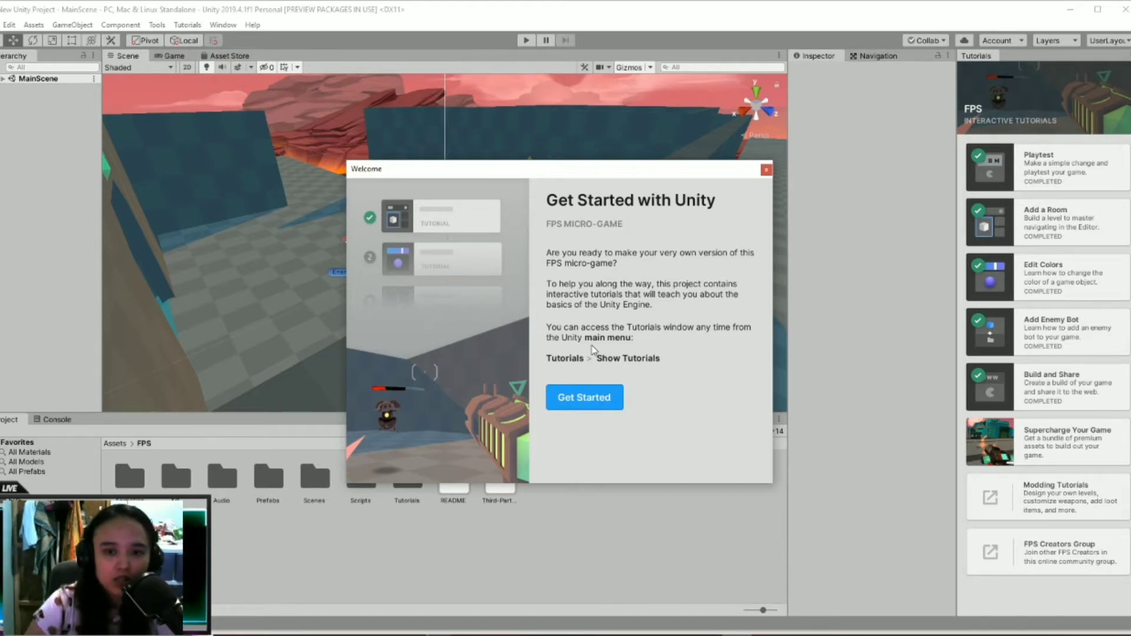
left_click(604, 404)
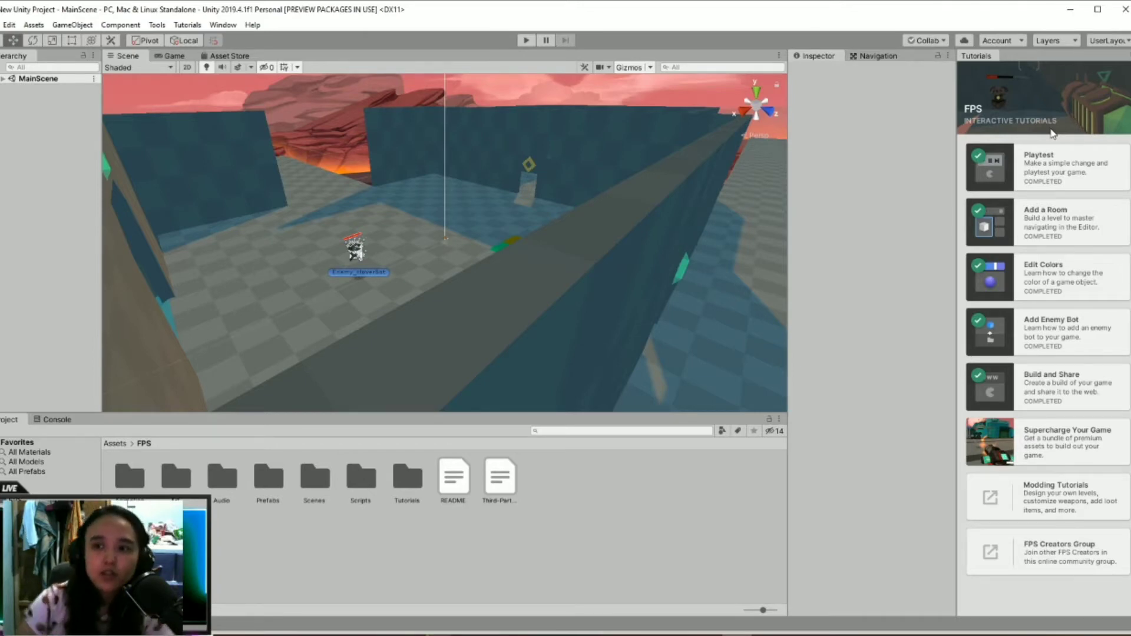
- Start the Playtest tutorial and enter Play Mode to run the FPS game
left_click(1012, 169)
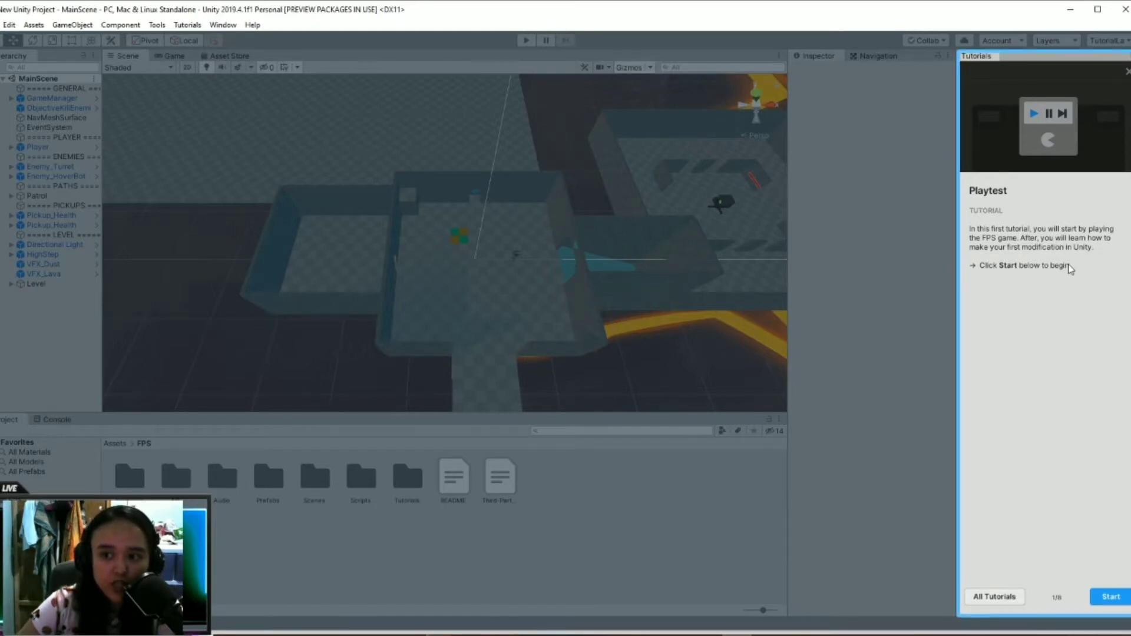
left_click(1099, 596)
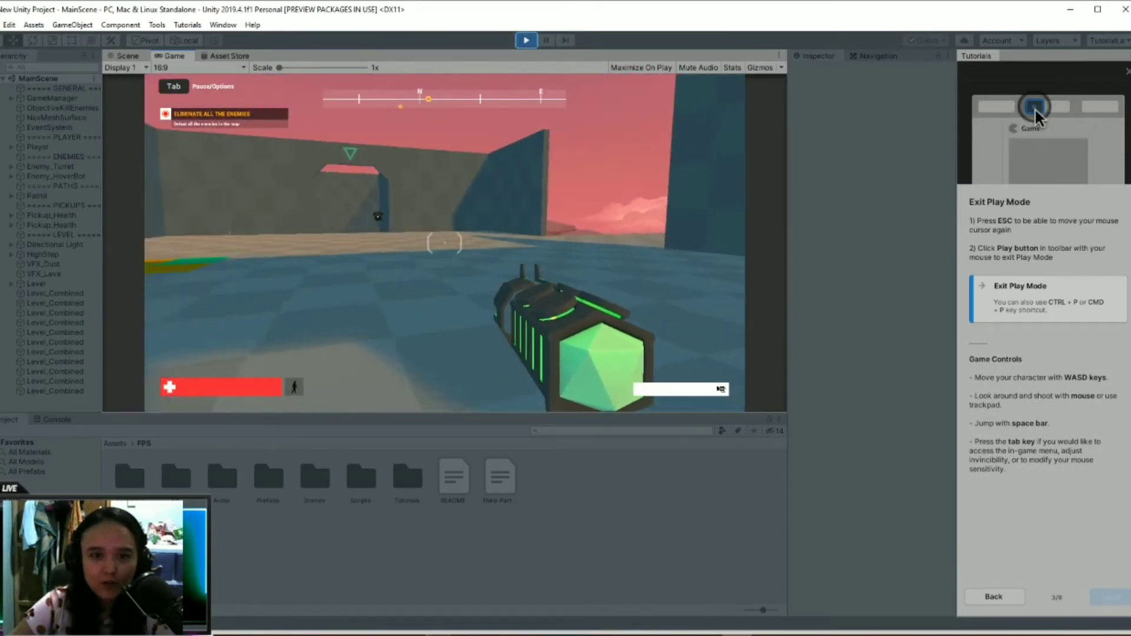
- Destroy the enemy in the doorway and advance outdoors toward the turrets
left_click(444, 242)
left_click(445, 242)
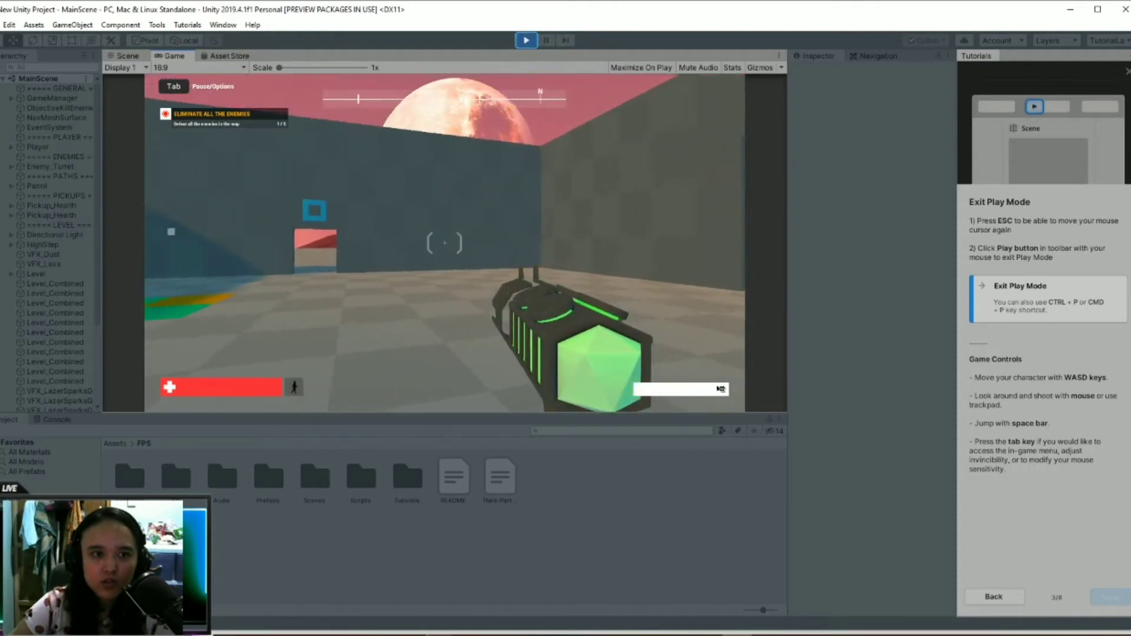
key("w")
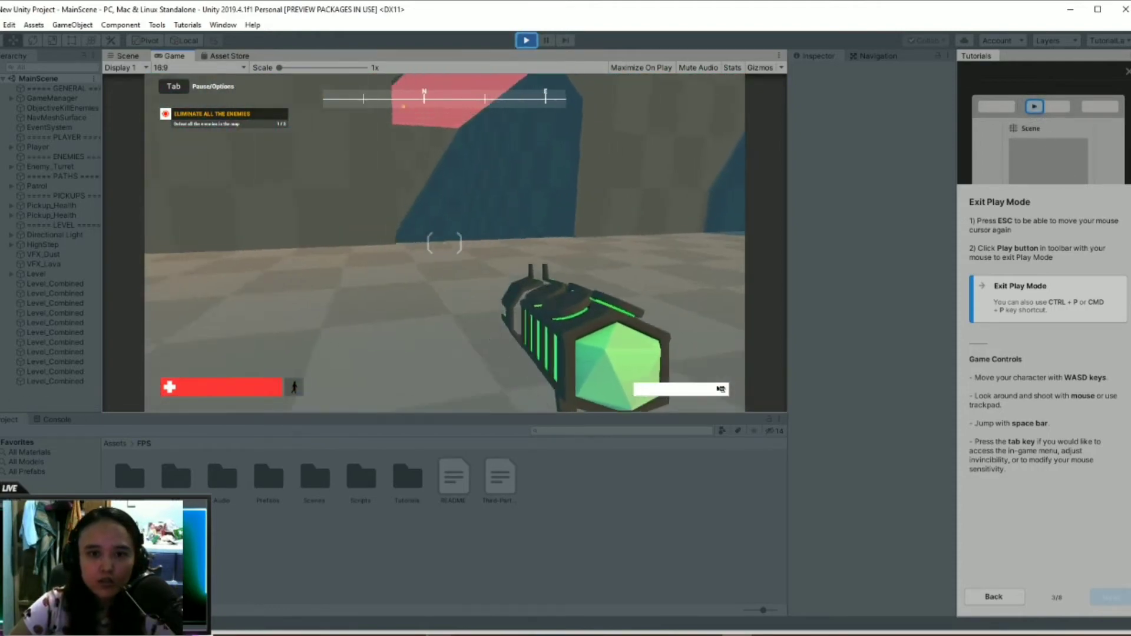
key("Escape")
key("w")
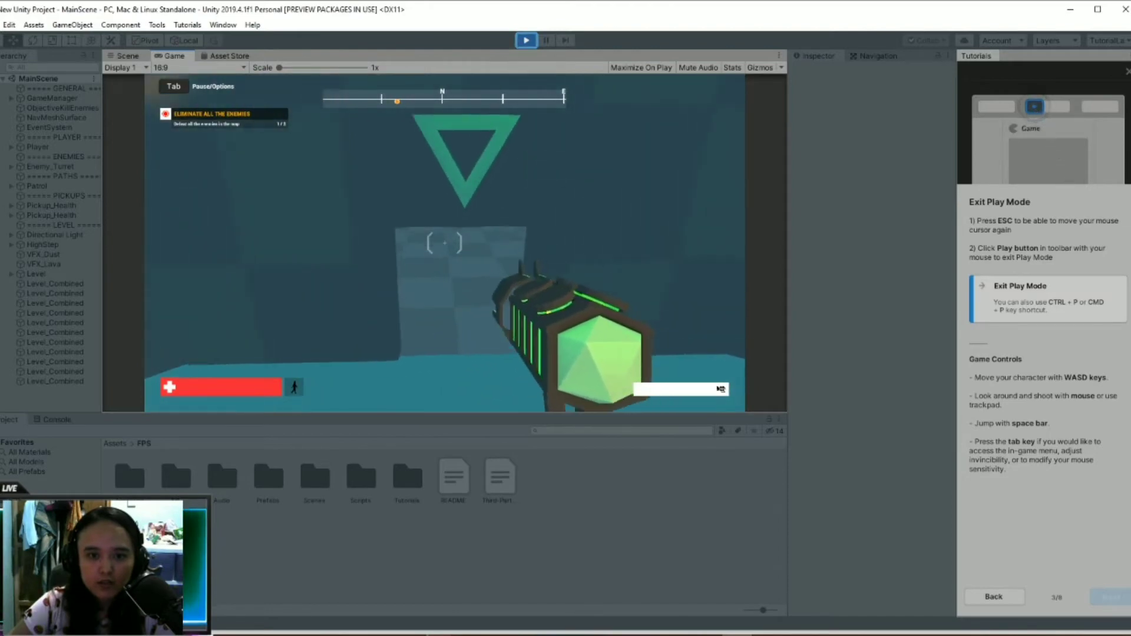
key("w")
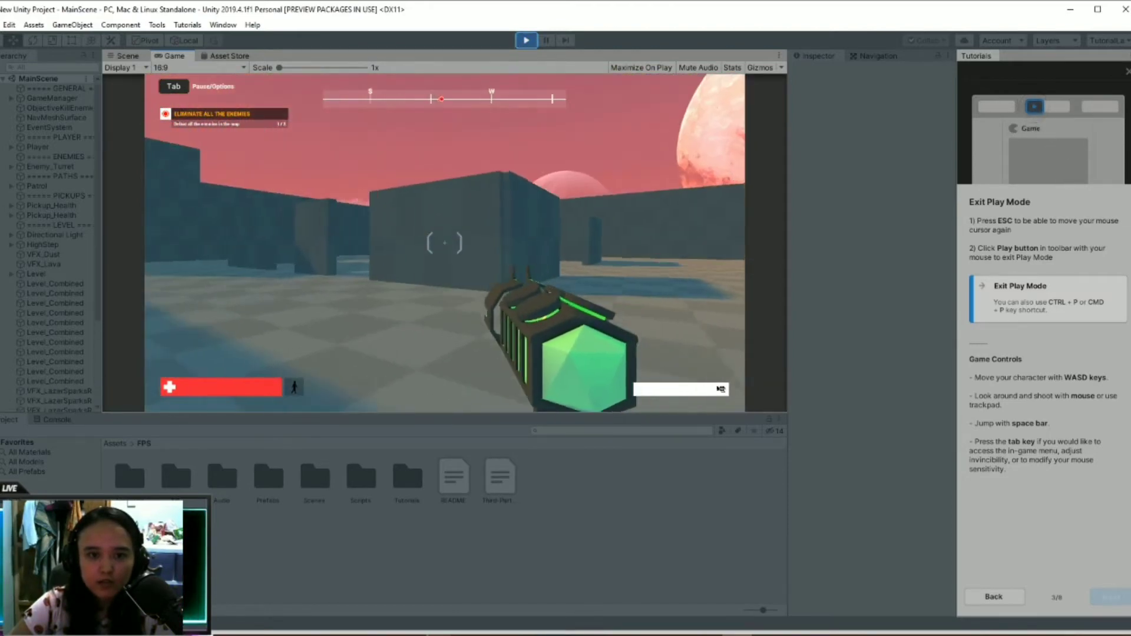
- Destroy both turrets until You WIN appears, then exit Play Mode to MainScene
left_click(444, 241)
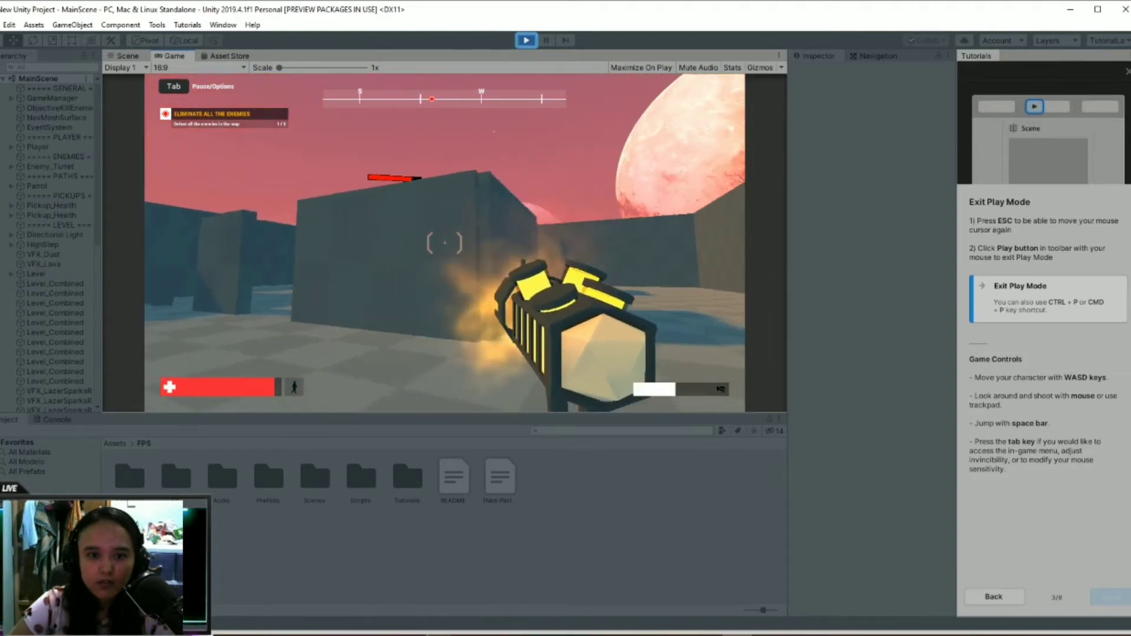
key("w")
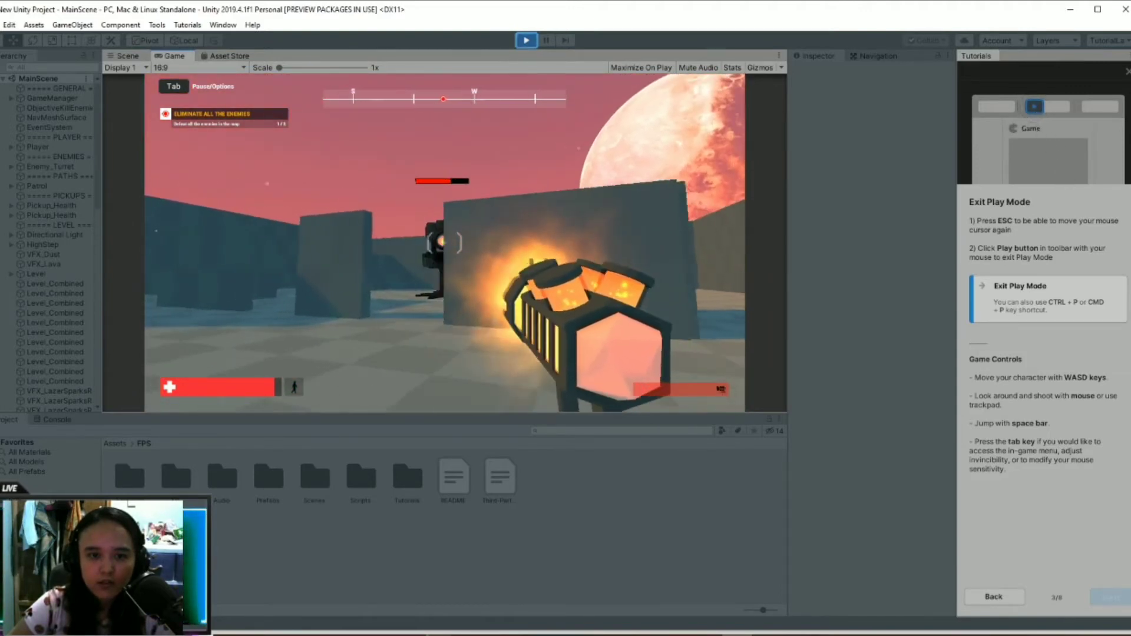
key("s")
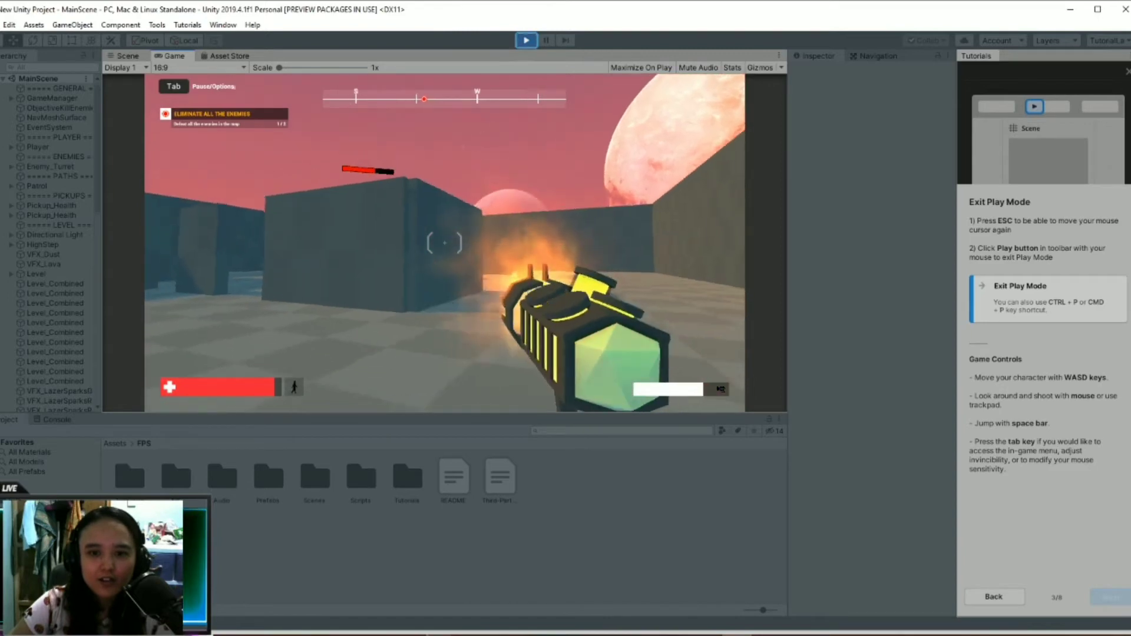
left_click(445, 242)
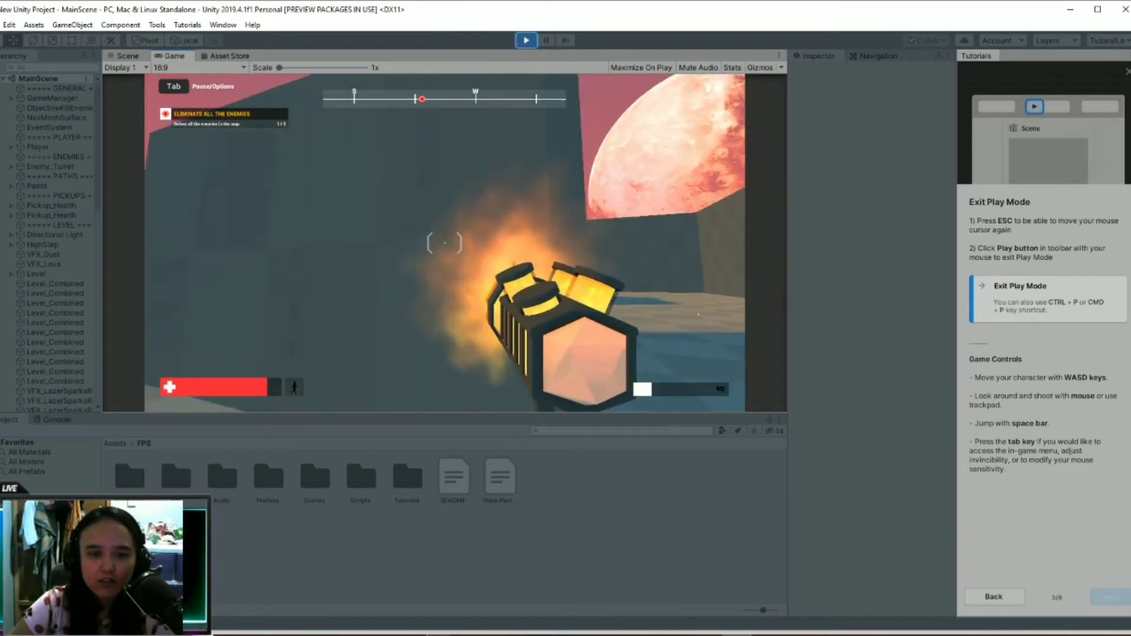
key("Escape")
key("w")
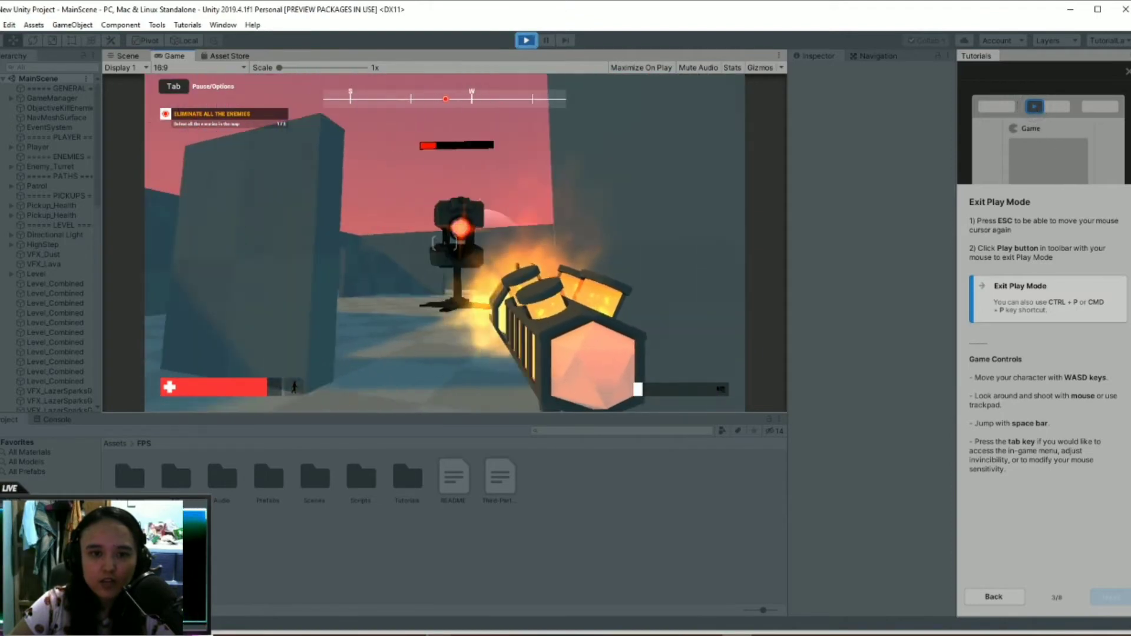
key("Escape")
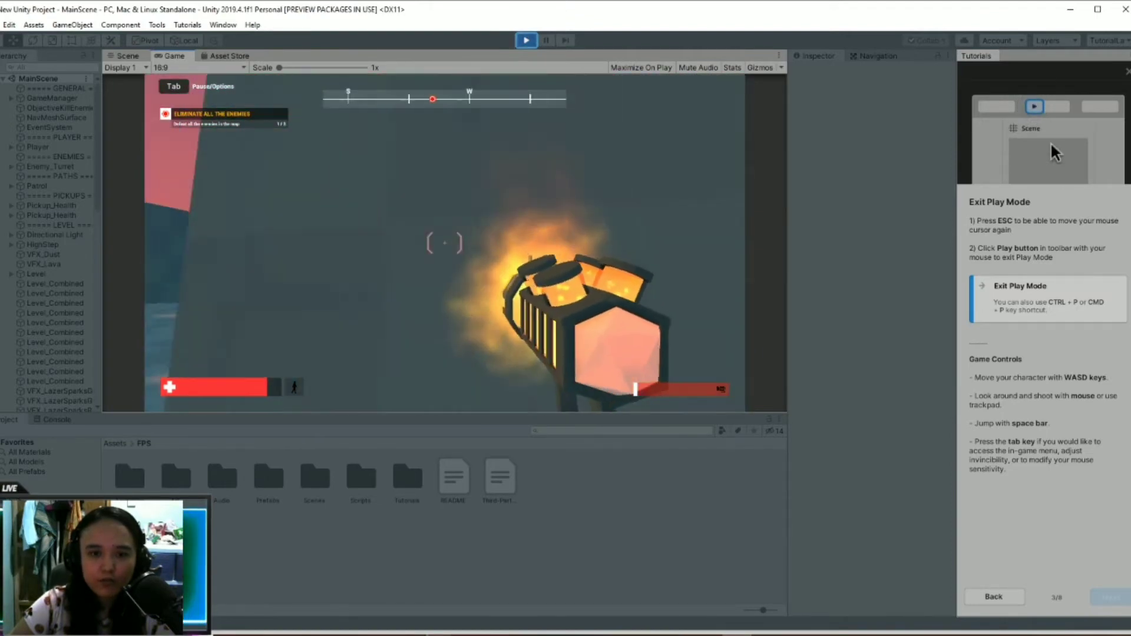
left_click(439, 247)
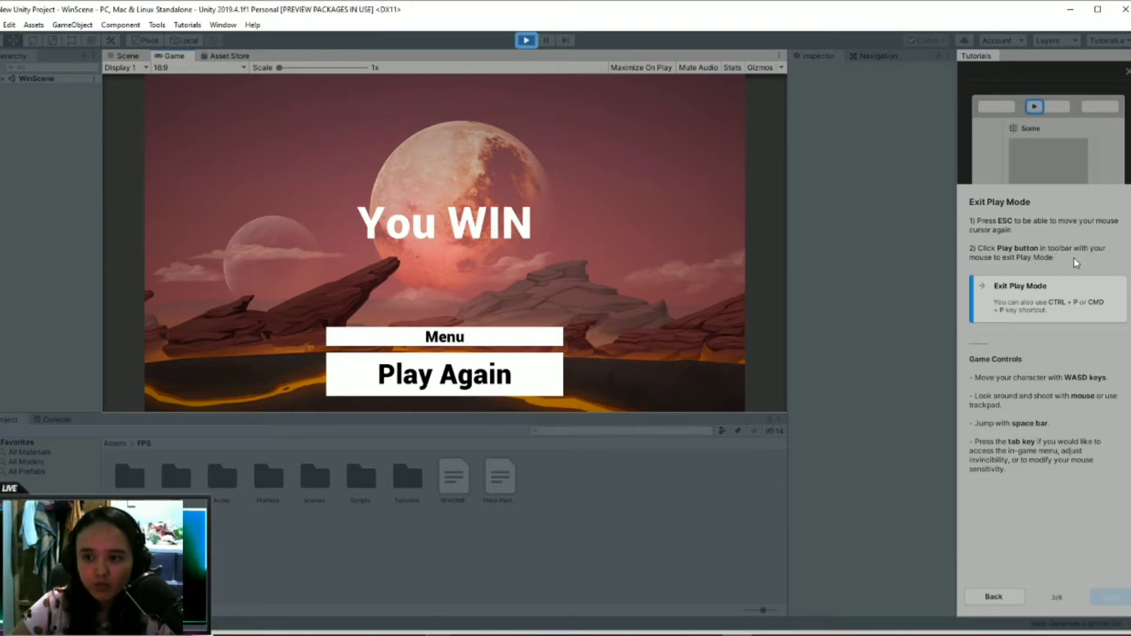
key("ctrl+p")
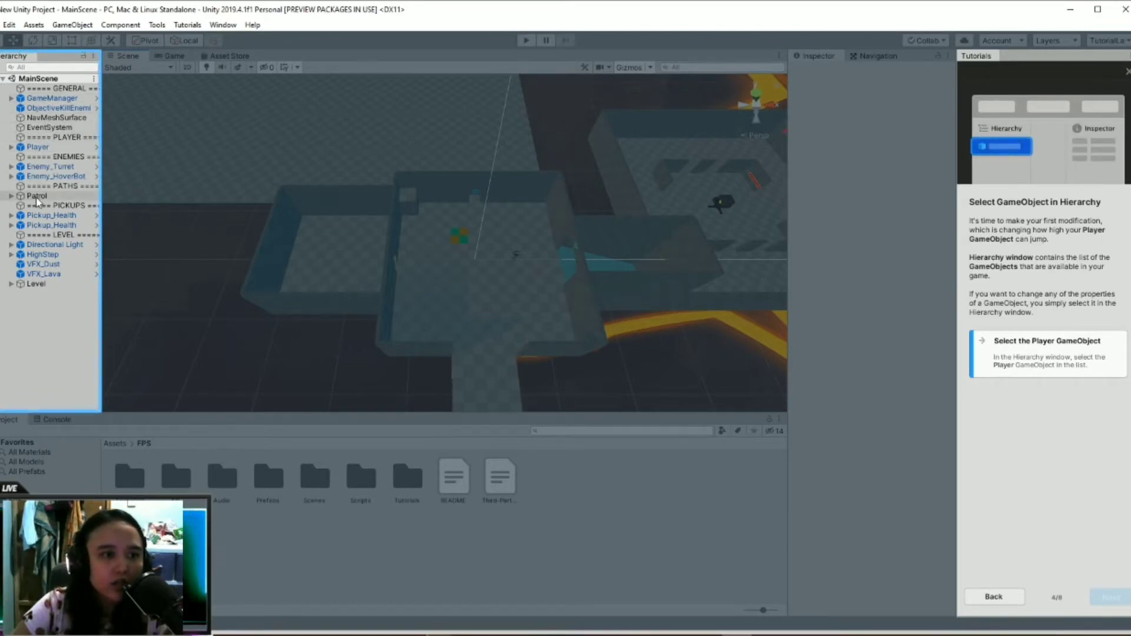
- Set the Player's Gravity Down Force from 20 to 25 and advance the tutorial
left_click(52, 98)
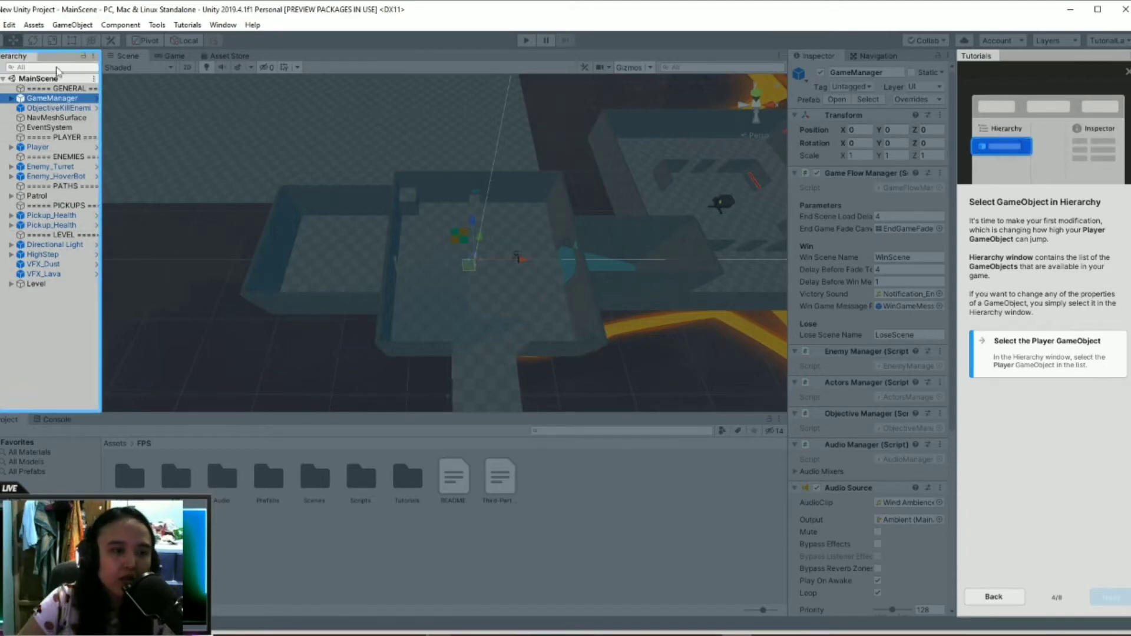
left_click(33, 149)
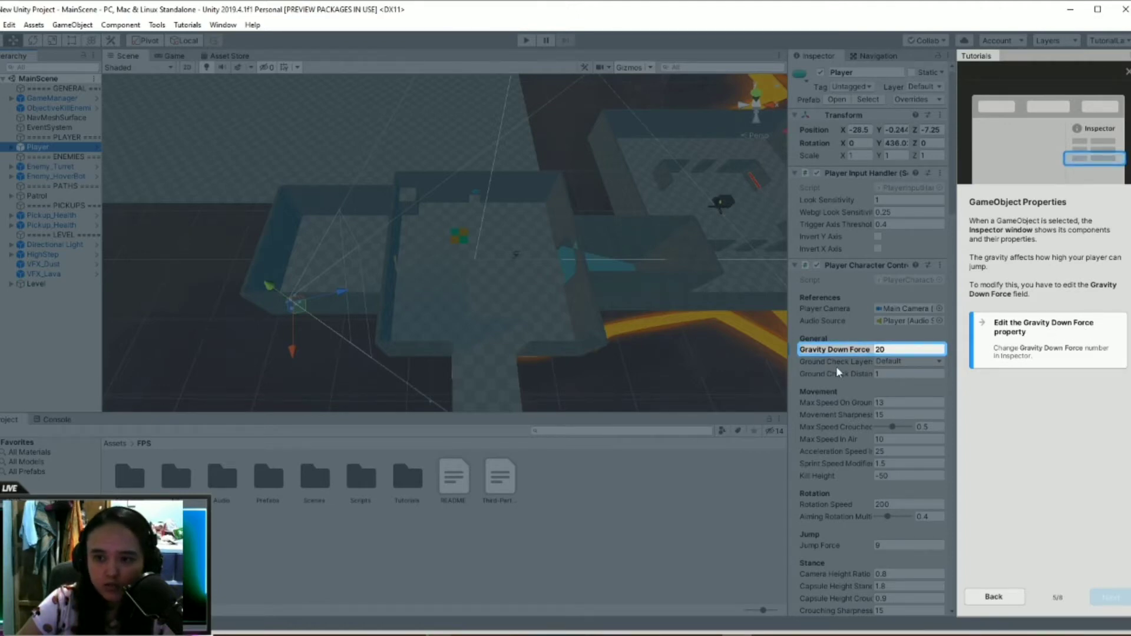
left_click(880, 350)
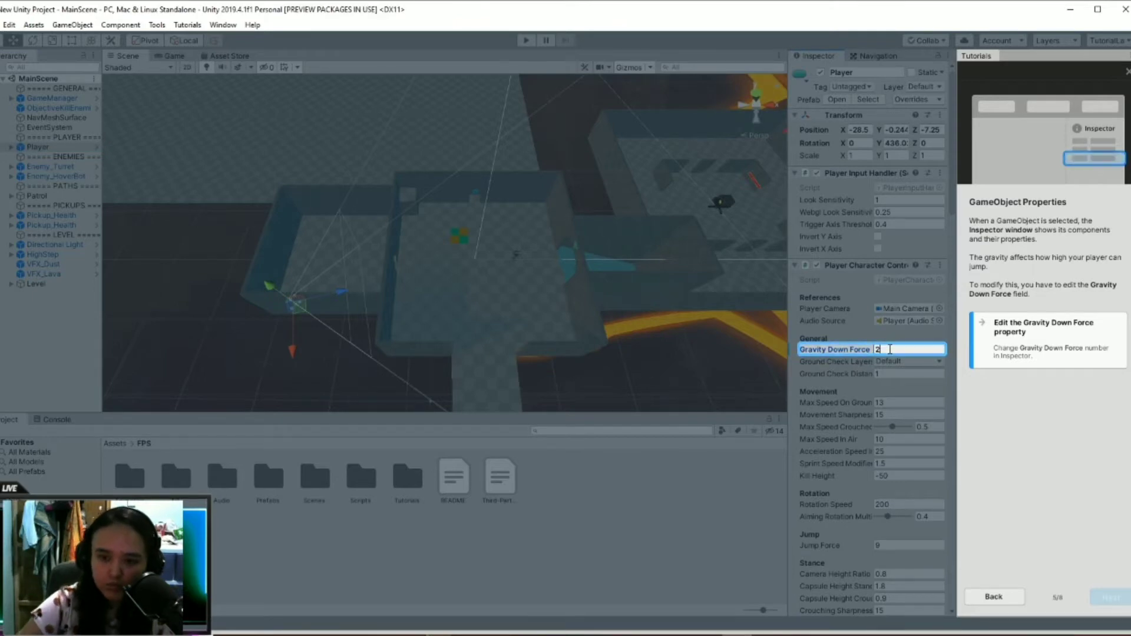
type("5")
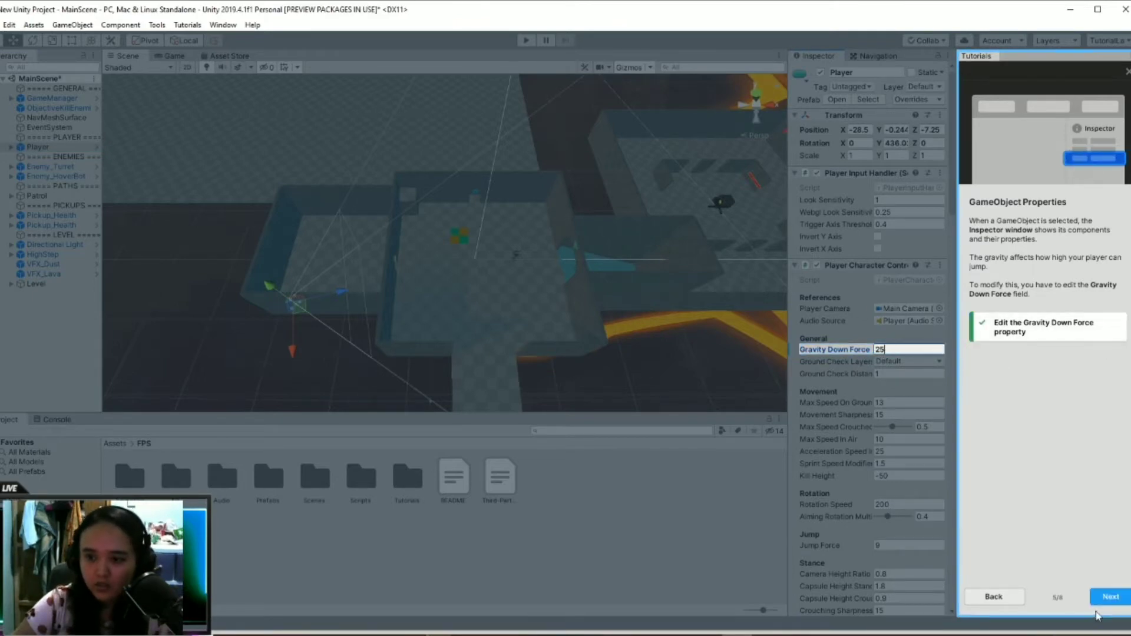
left_click(1122, 597)
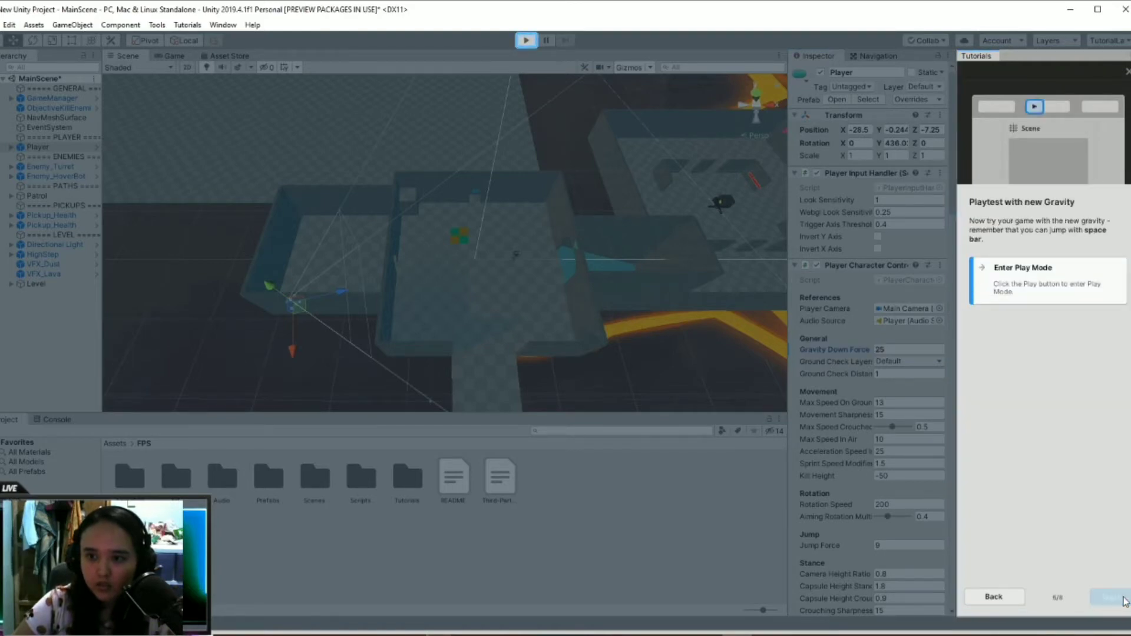
- Play the game with the new gravity, walking through the teal corridor to the open area
left_click(525, 43)
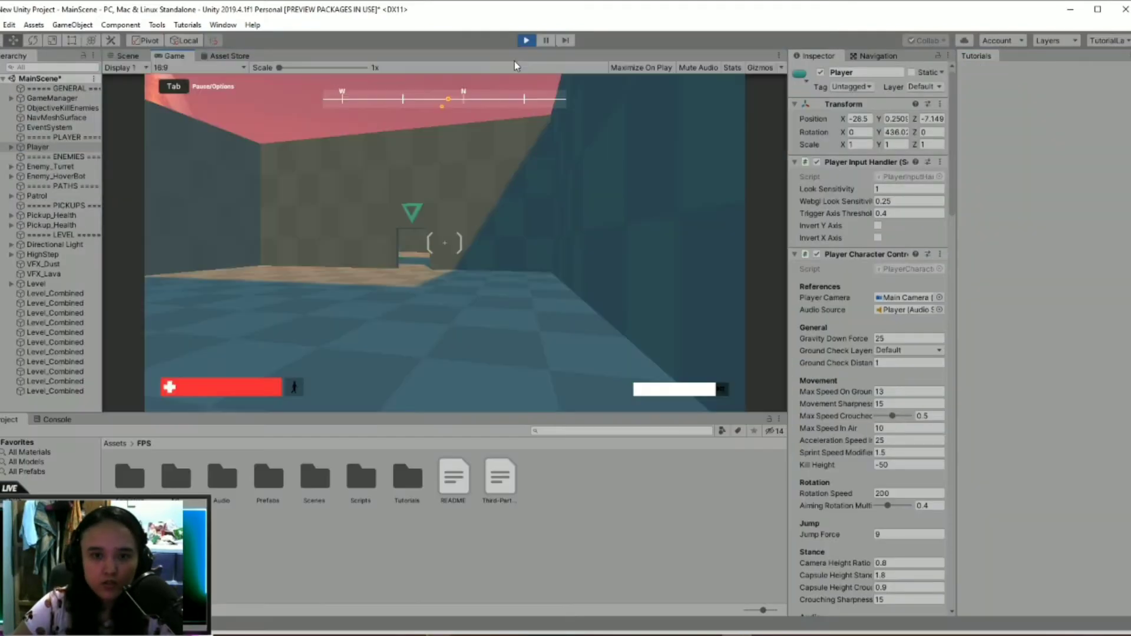
key("w")
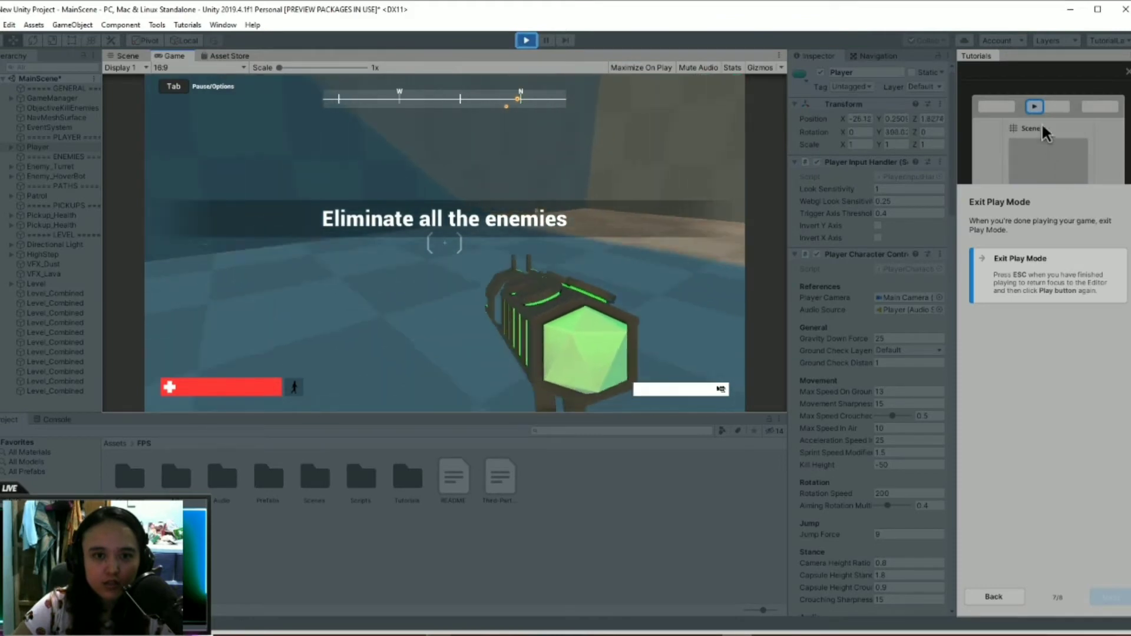
key("w")
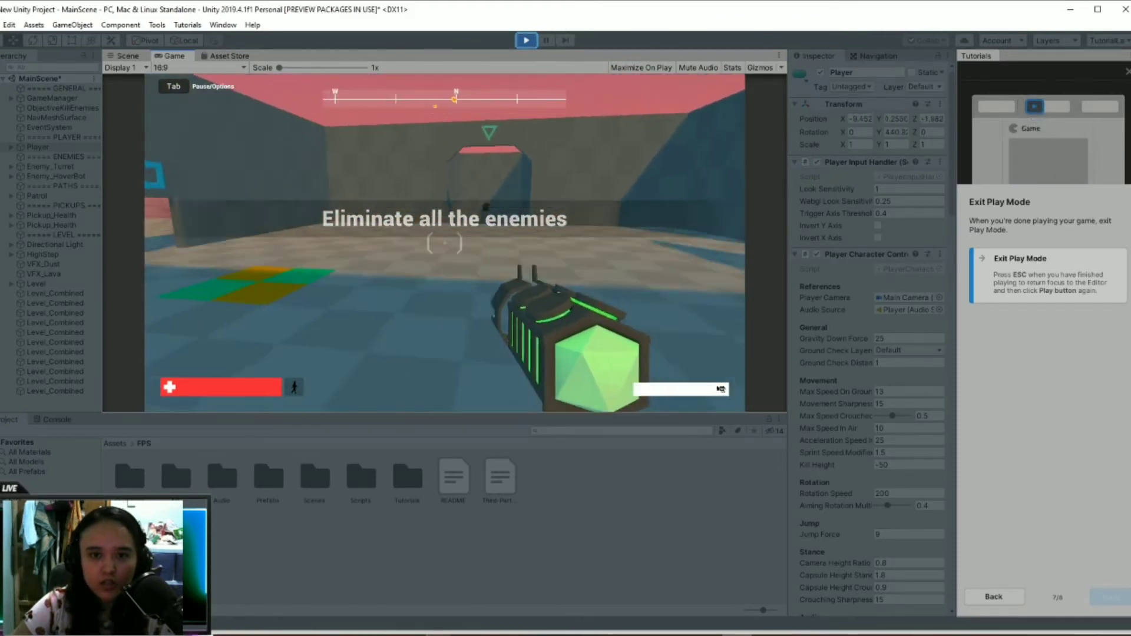
key("w")
left_click(445, 242)
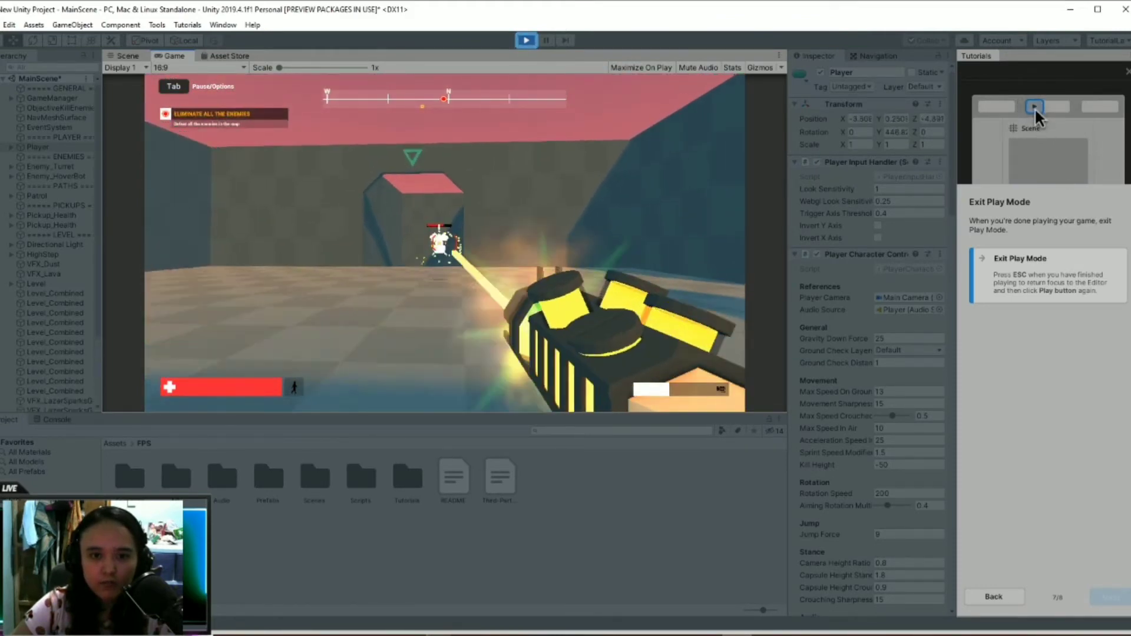
key("w")
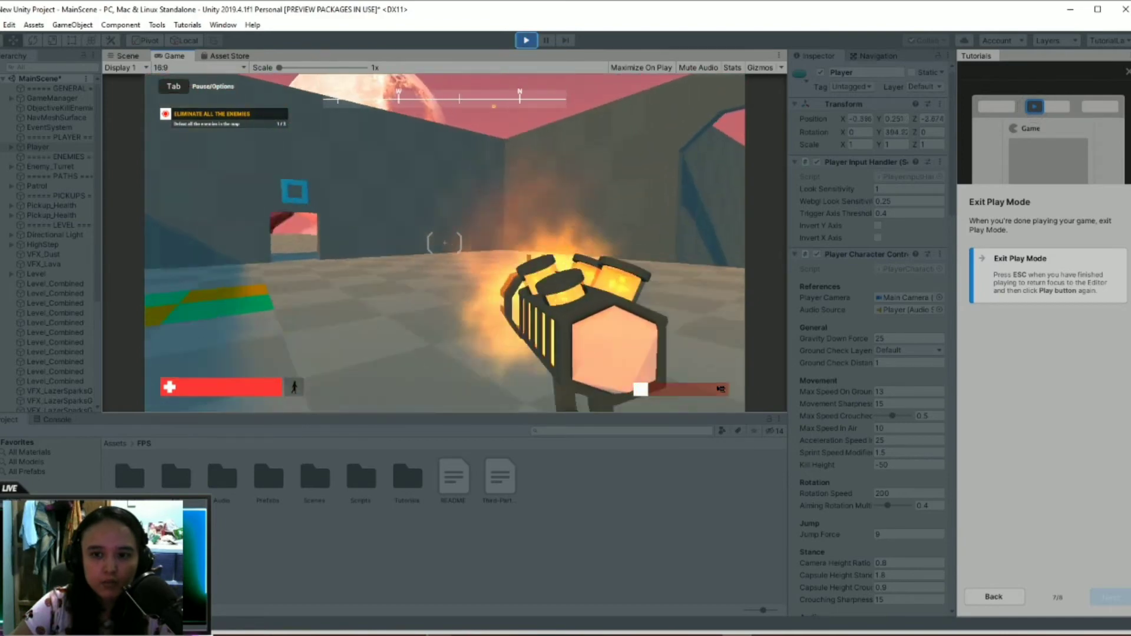
key("w")
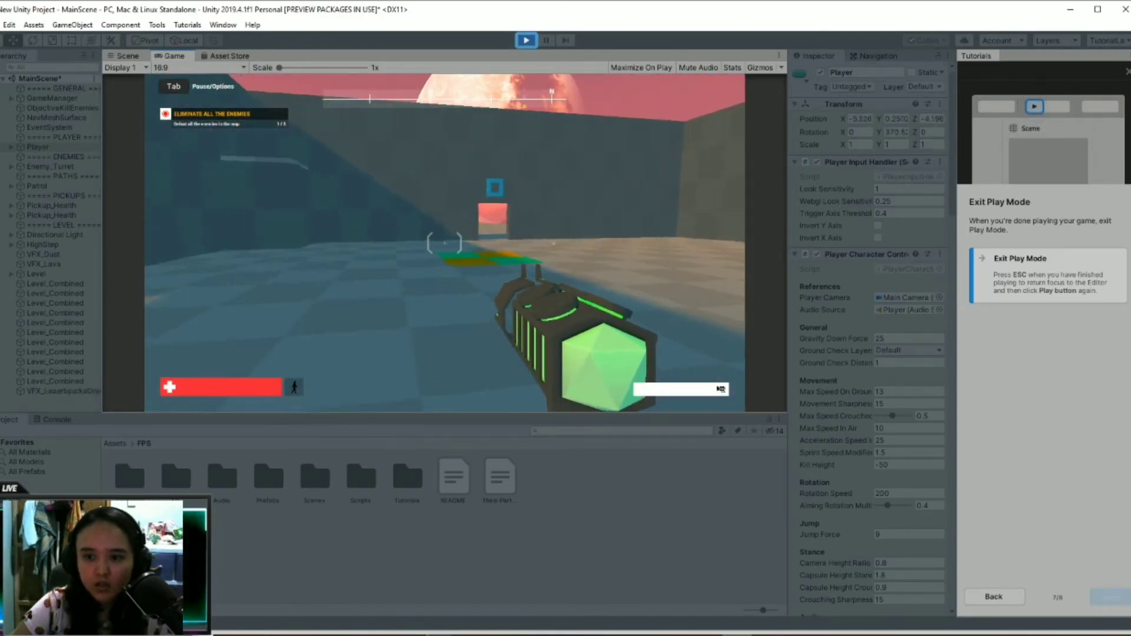
key("w")
key("w")
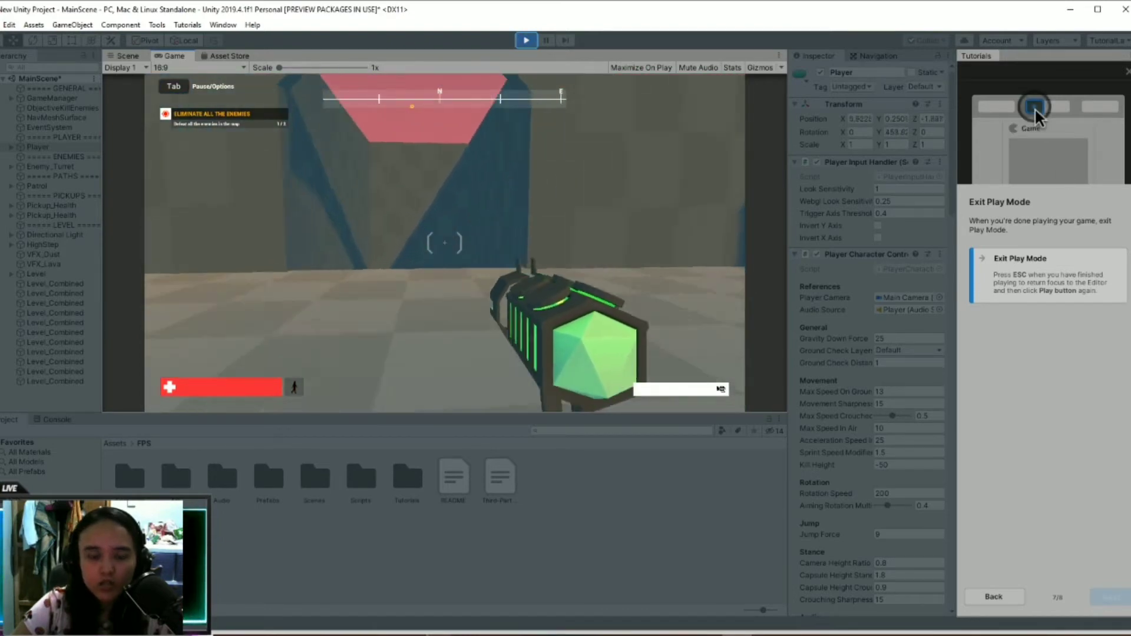
key("w")
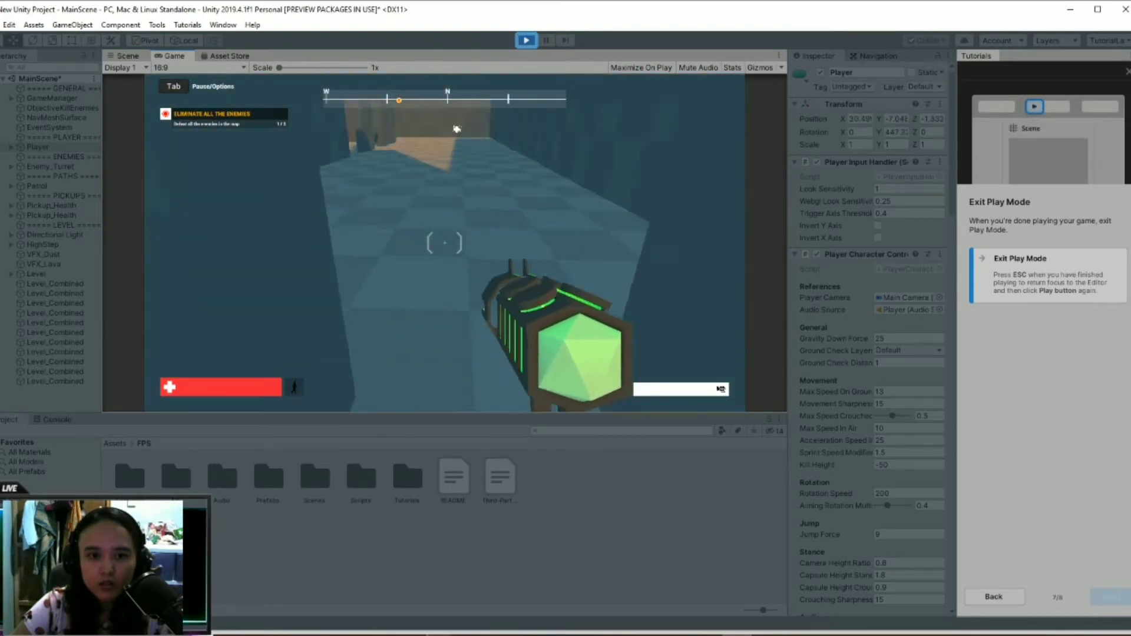
key("w")
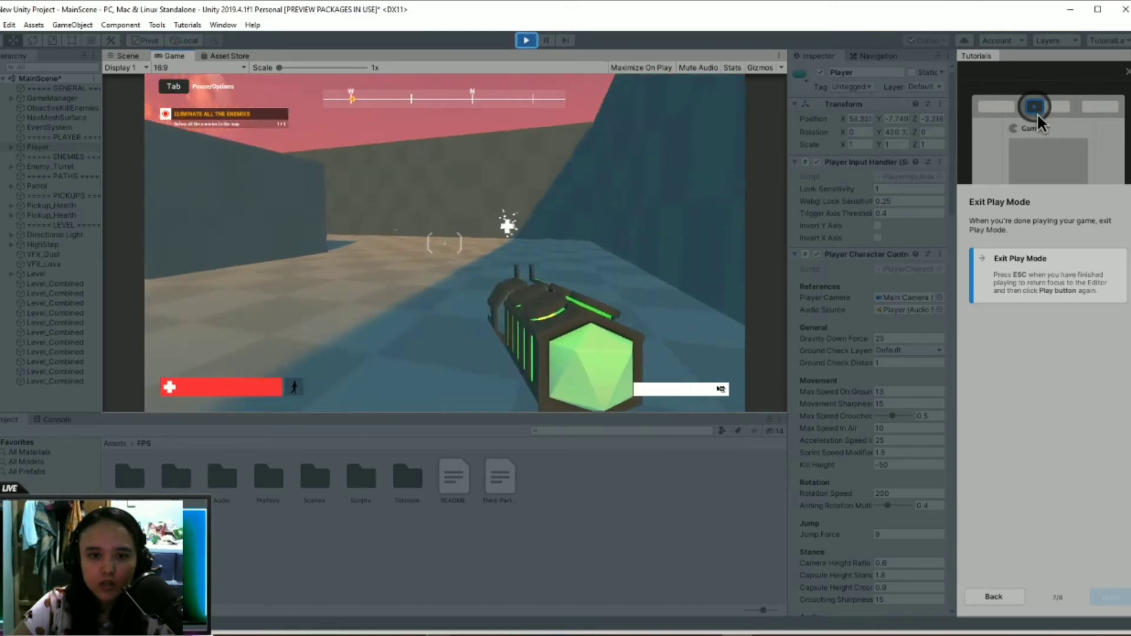
- Shoot down the turret, then exit Play Mode to complete the tutorial
left_click(444, 243)
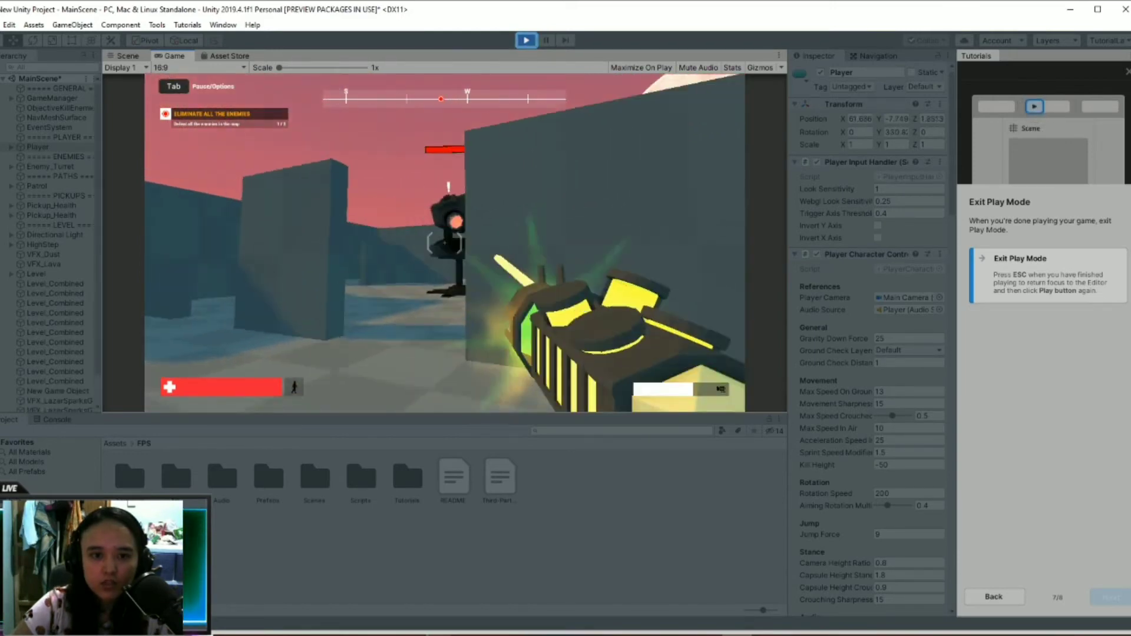
key("w")
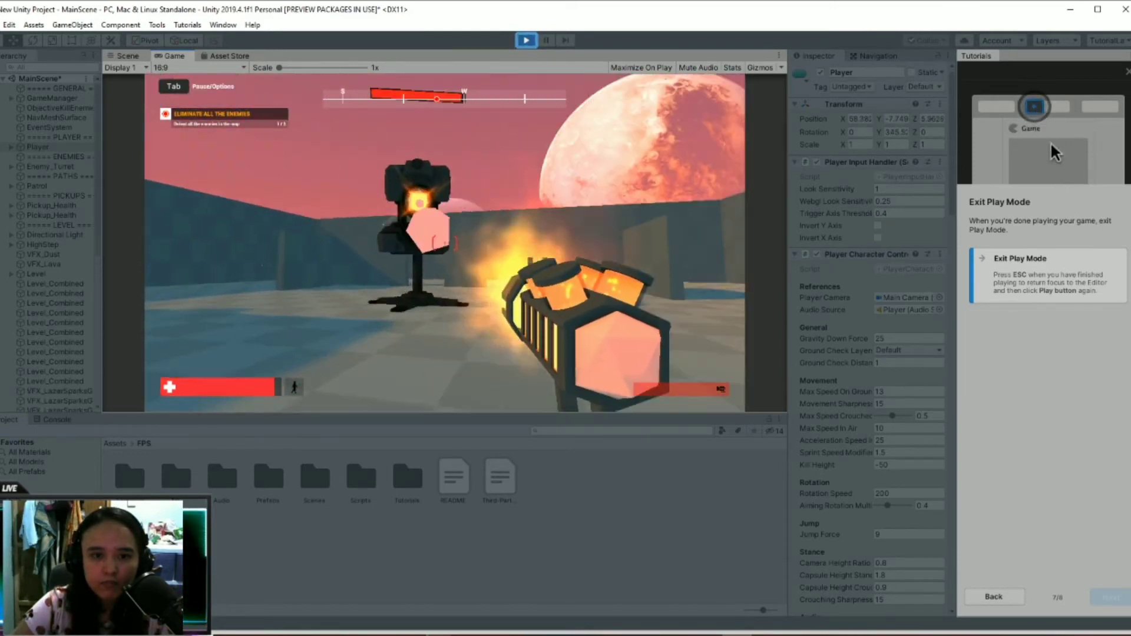
left_click(444, 242)
key("s")
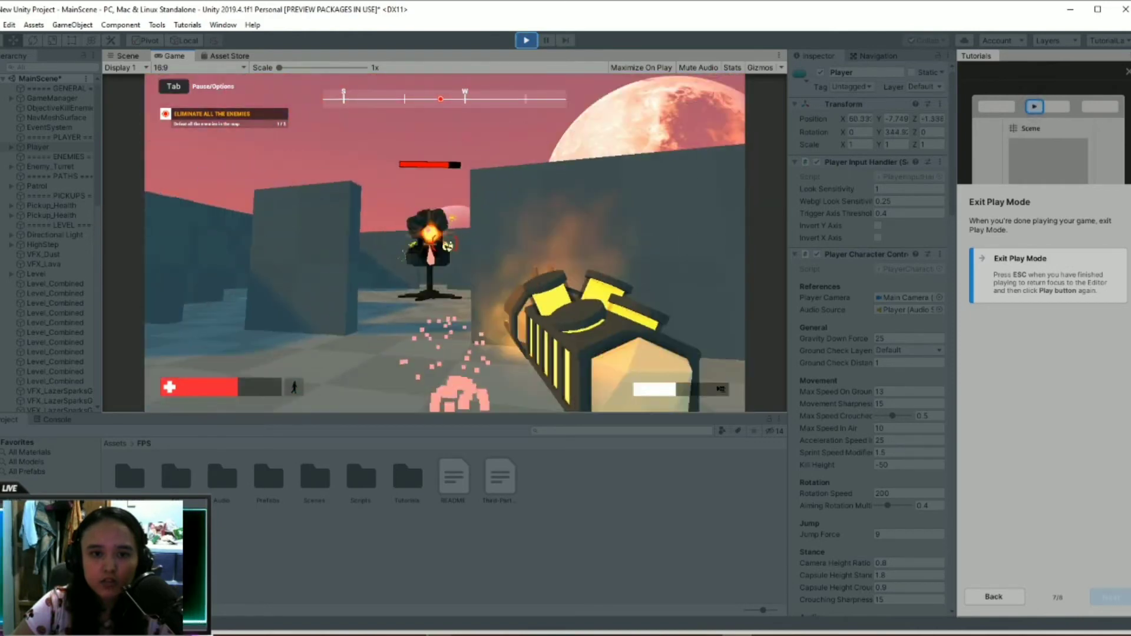
key("Escape")
key("w")
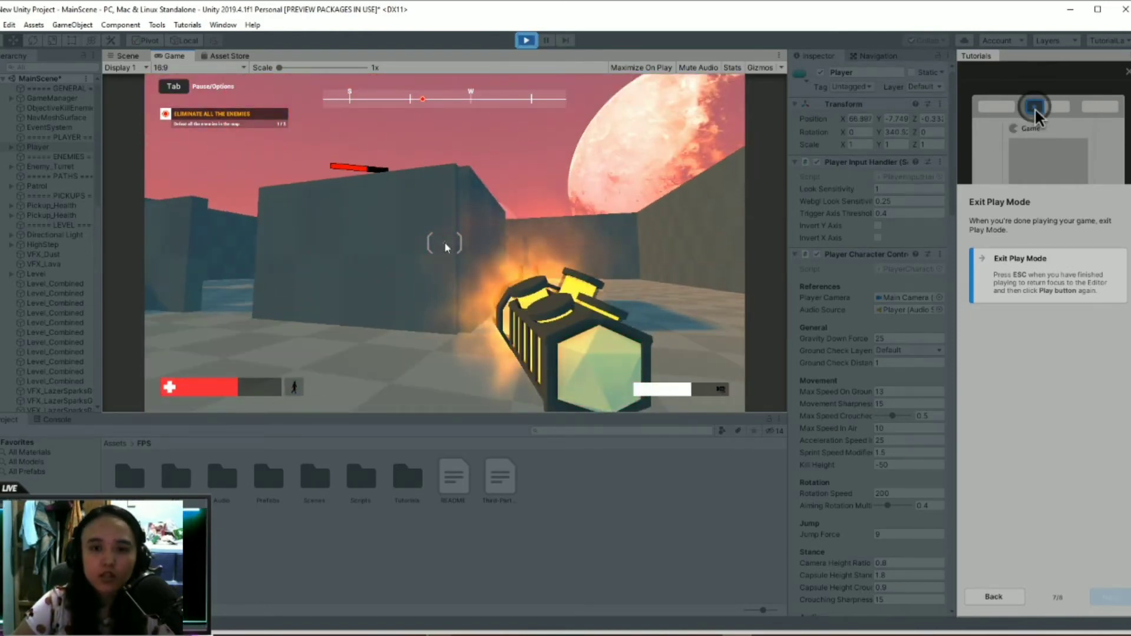
key("Tab")
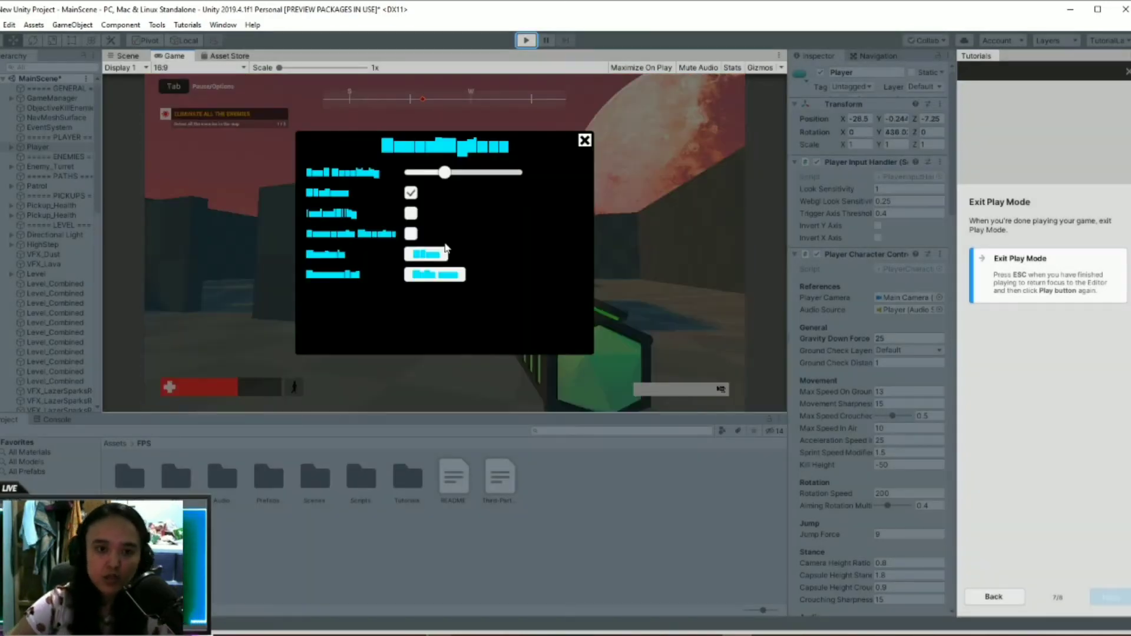
key("ctrl+p")
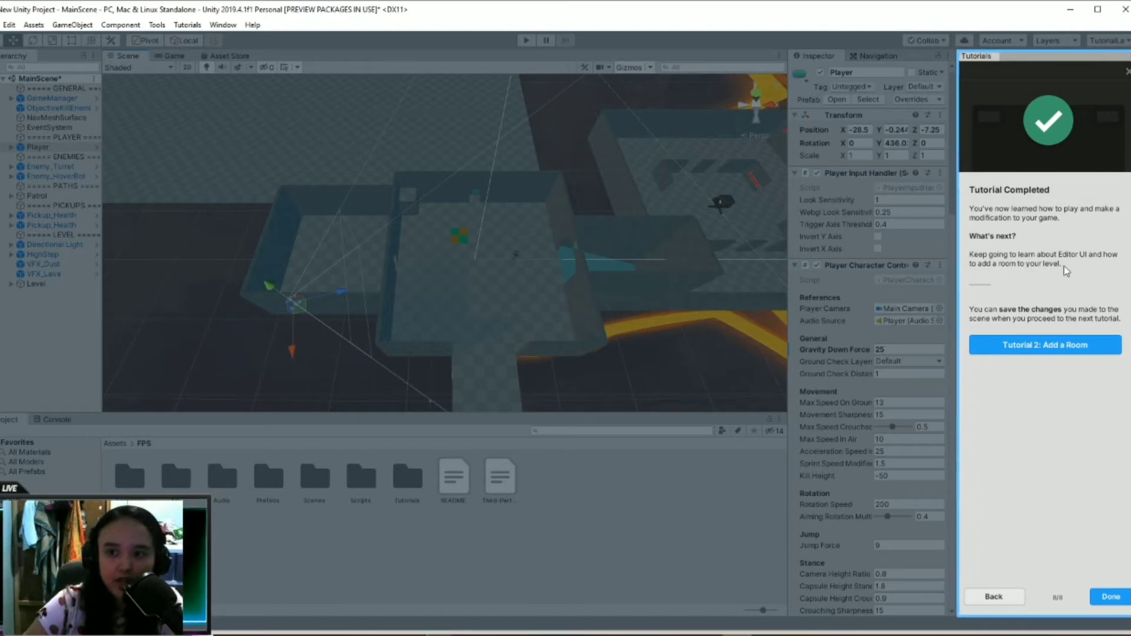
- Open 'Tutorial 2: Add a Room' and save MainScene when prompted about unsaved changes
left_click(1037, 348)
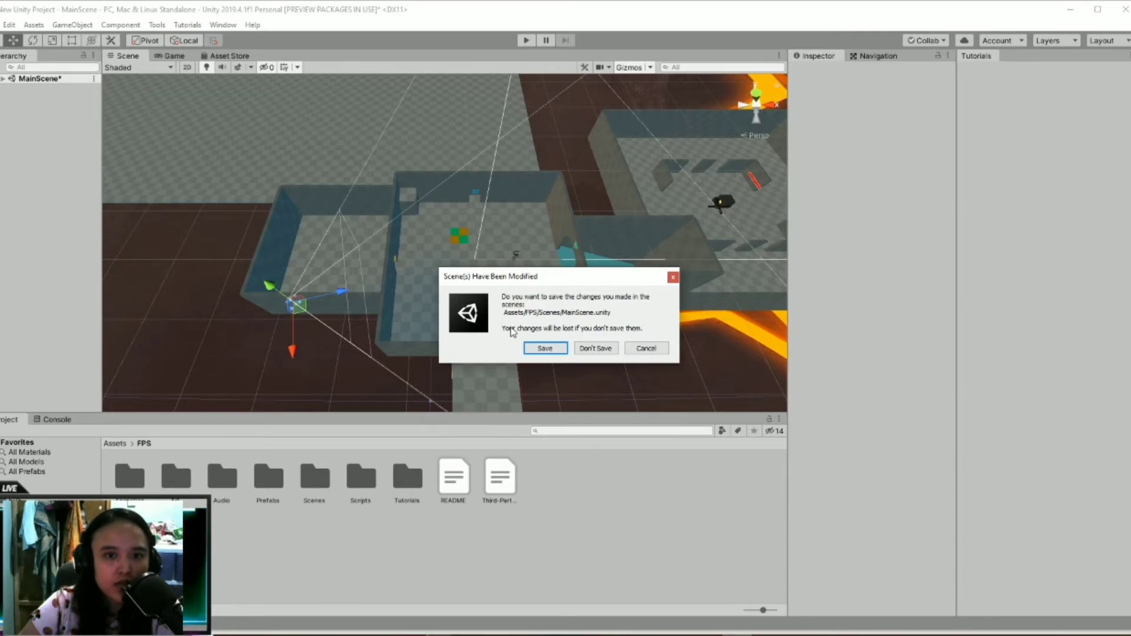
left_click(566, 351)
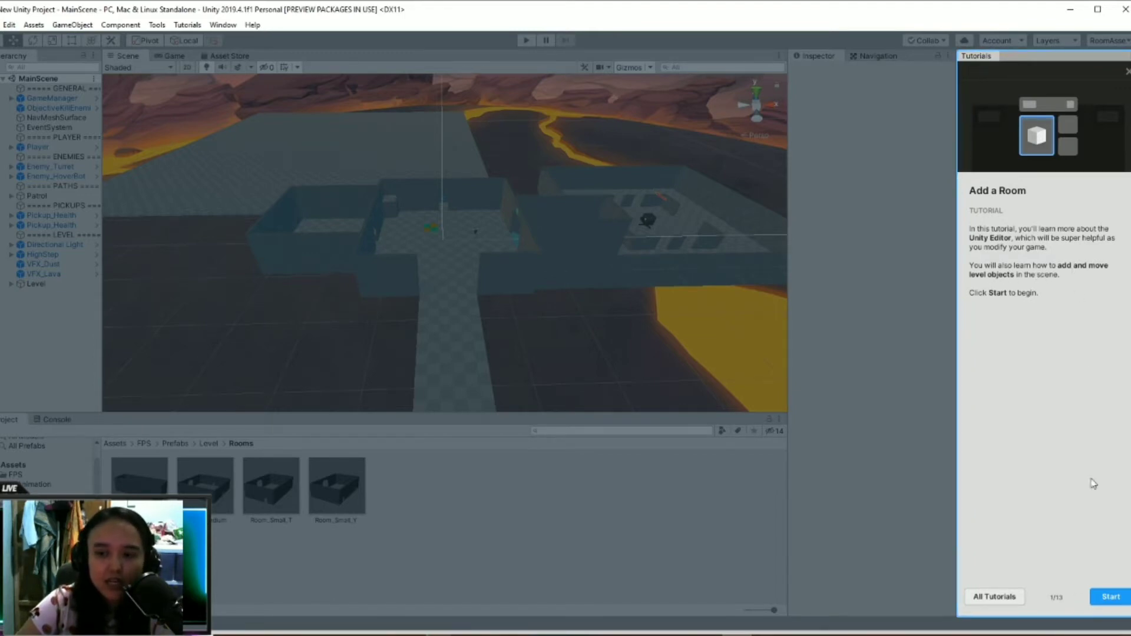
- Start the Add a Room tutorial to reach its Hierarchy and Scene view page
left_click(1111, 598)
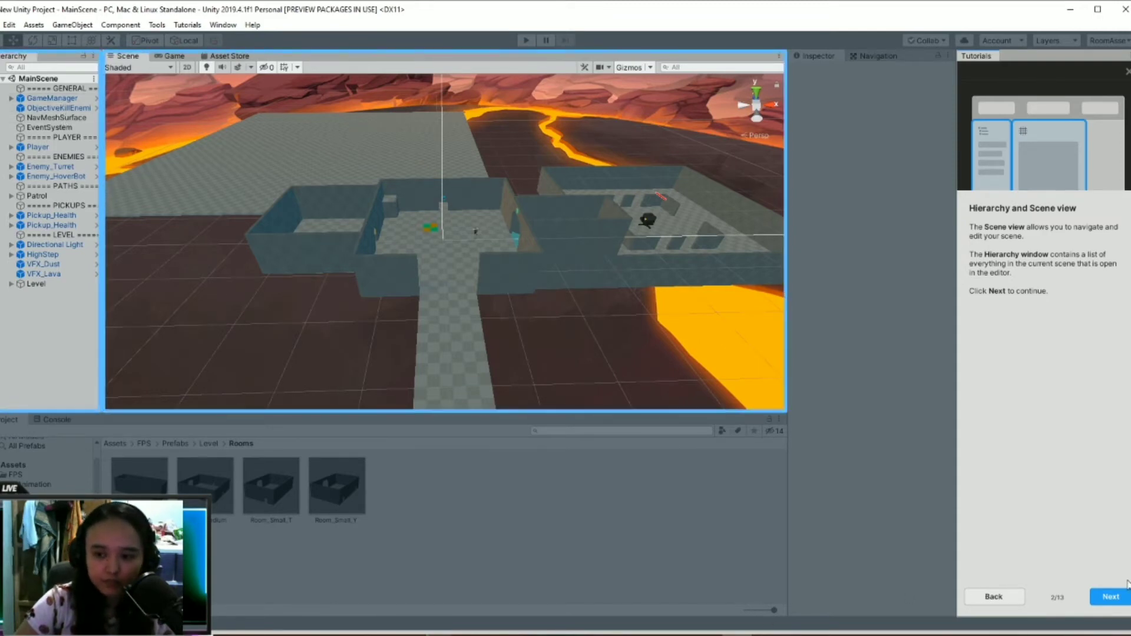
- Pan the level with the Hand tool, then Alt-orbit to a low side angle
left_click(1114, 599)
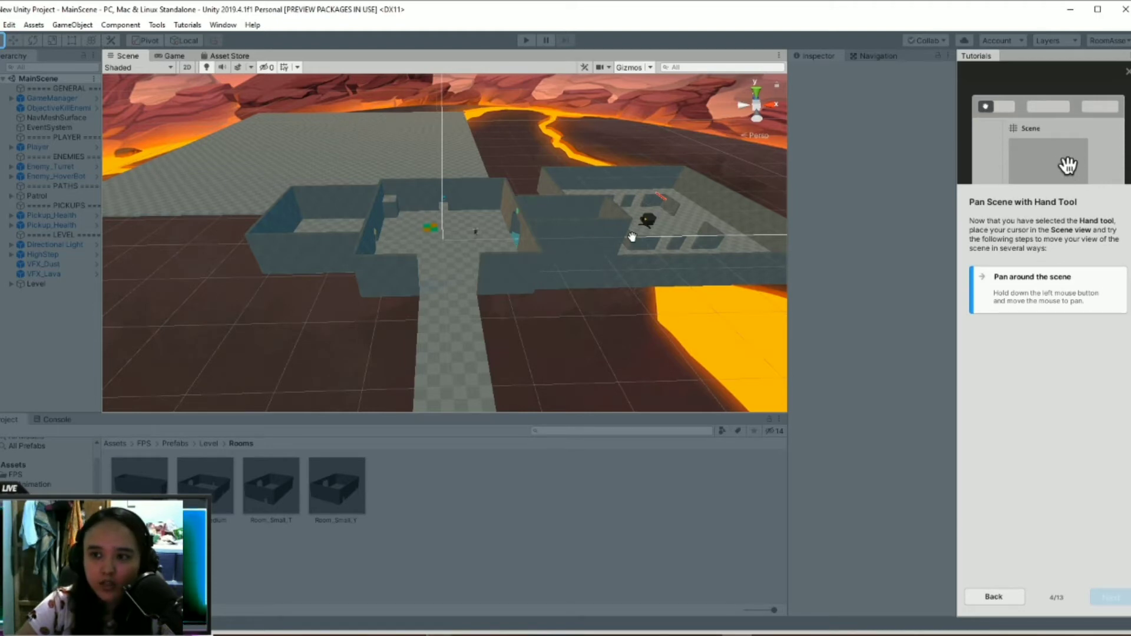
mouse_move(515, 231)
left_mouse_down()
mouse_move(348, 232)
mouse_move(639, 232)
mouse_move(262, 235)
mouse_move(495, 222)
mouse_move(412, 354)
mouse_move(525, 361)
mouse_move(487, 175)
mouse_move(467, 583)
mouse_move(468, 260)
mouse_move(471, 301)
left_mouse_up()
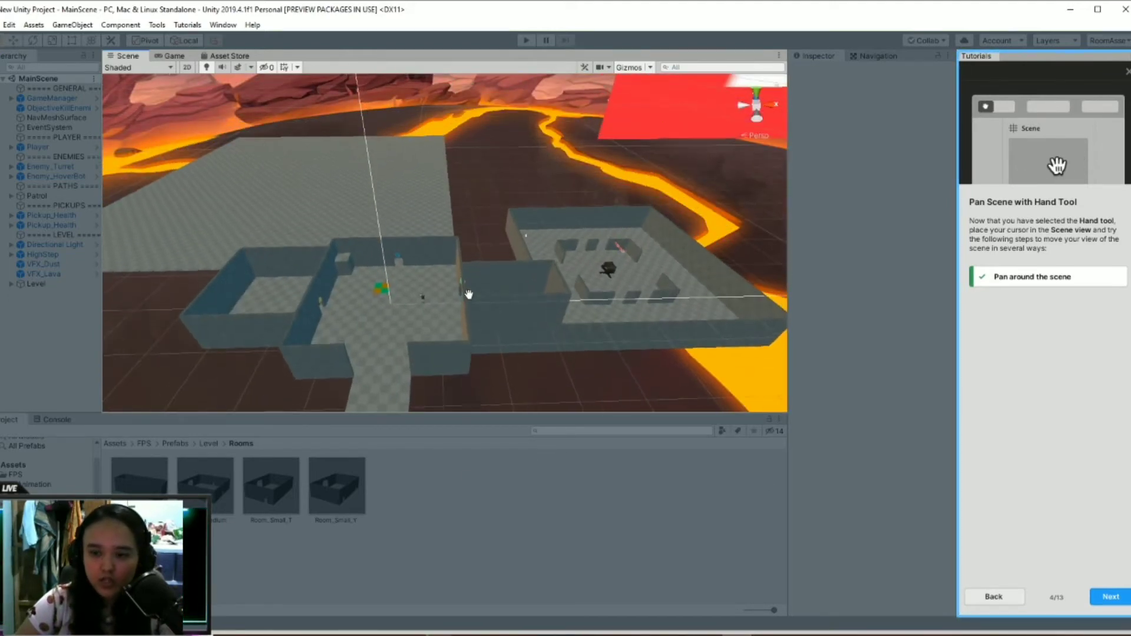
left_click(1107, 595)
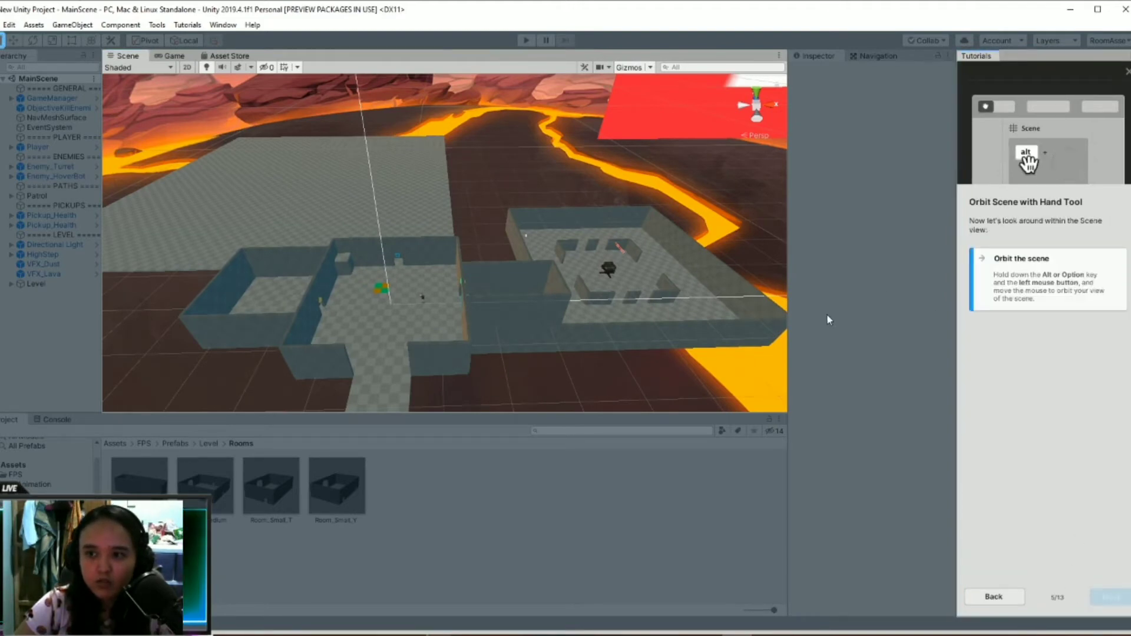
mouse_move(445, 221)
left_mouse_down("alt")
mouse_move(466, 312)
mouse_move(577, 347)
mouse_move(483, 300)
mouse_move(542, 332)
mouse_move(488, 247)
left_mouse_up("alt")
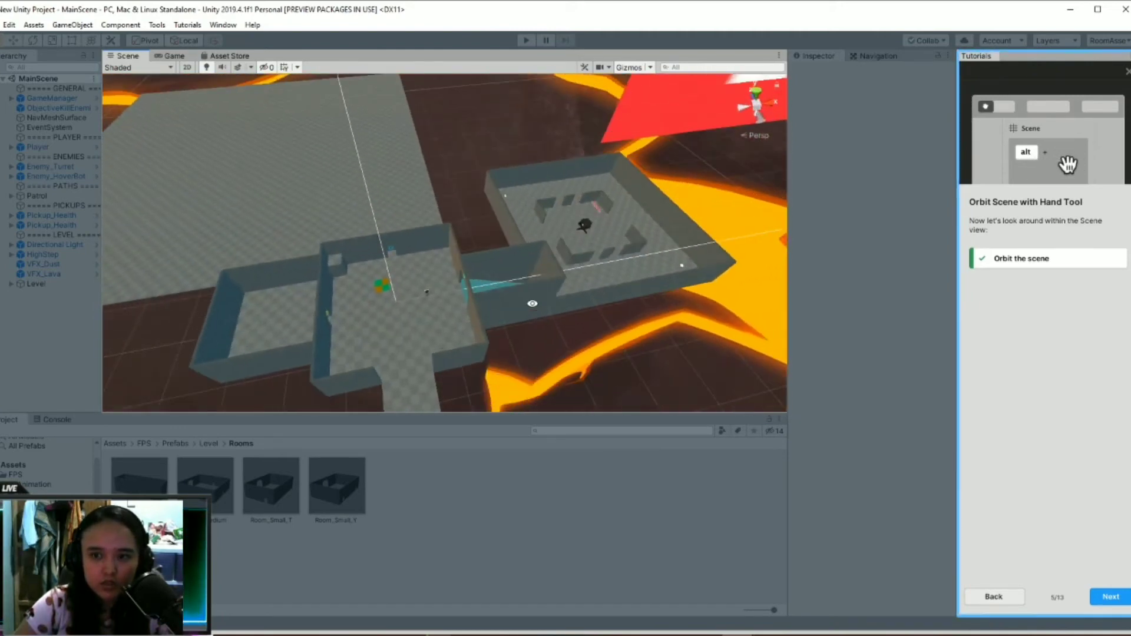
left_click(1102, 594)
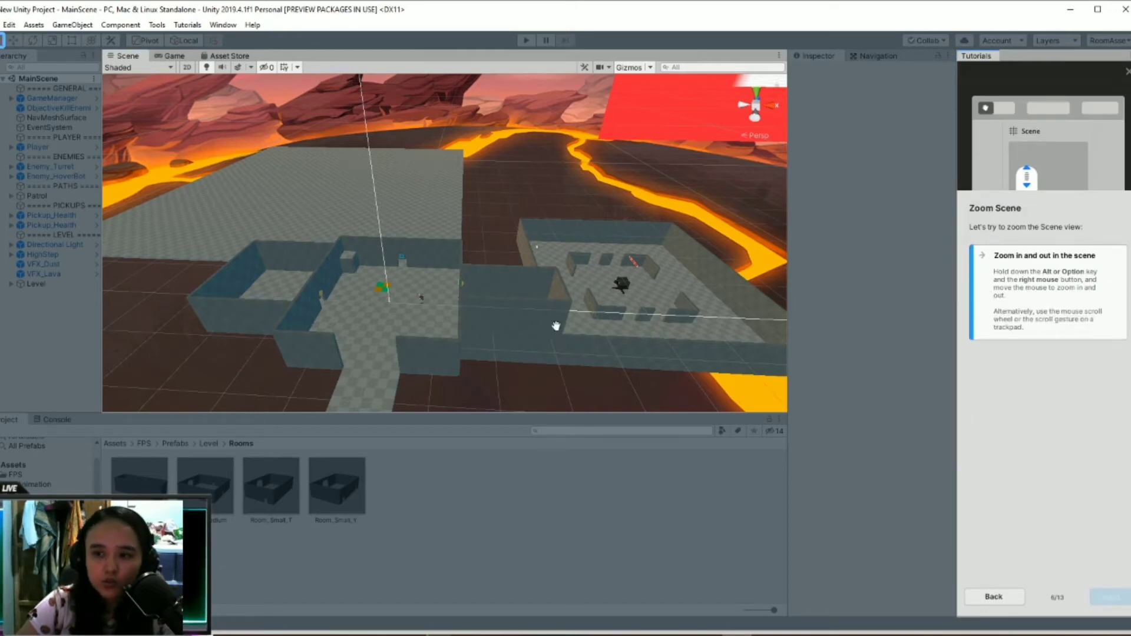
- Zoom the Scene view in and out, then advance to the 'Level Prefabs' page
scroll(490, 285, "down", 5)
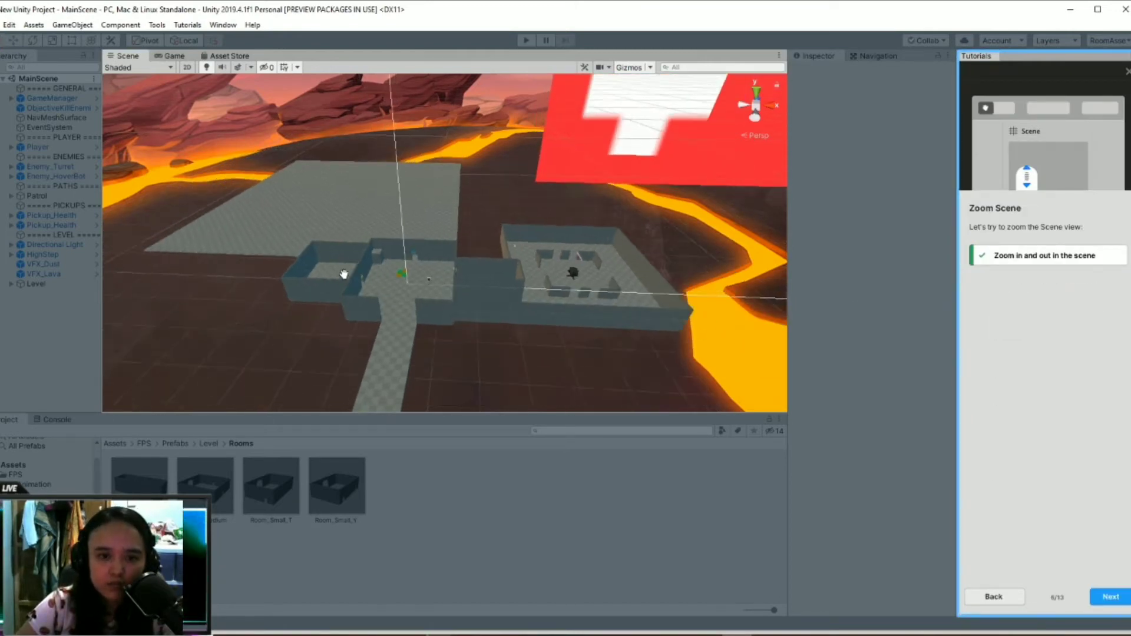
scroll(344, 274, "up", 2)
scroll(344, 274, "up", 3)
scroll(344, 274, "up", 2)
scroll(344, 274, "down", 2)
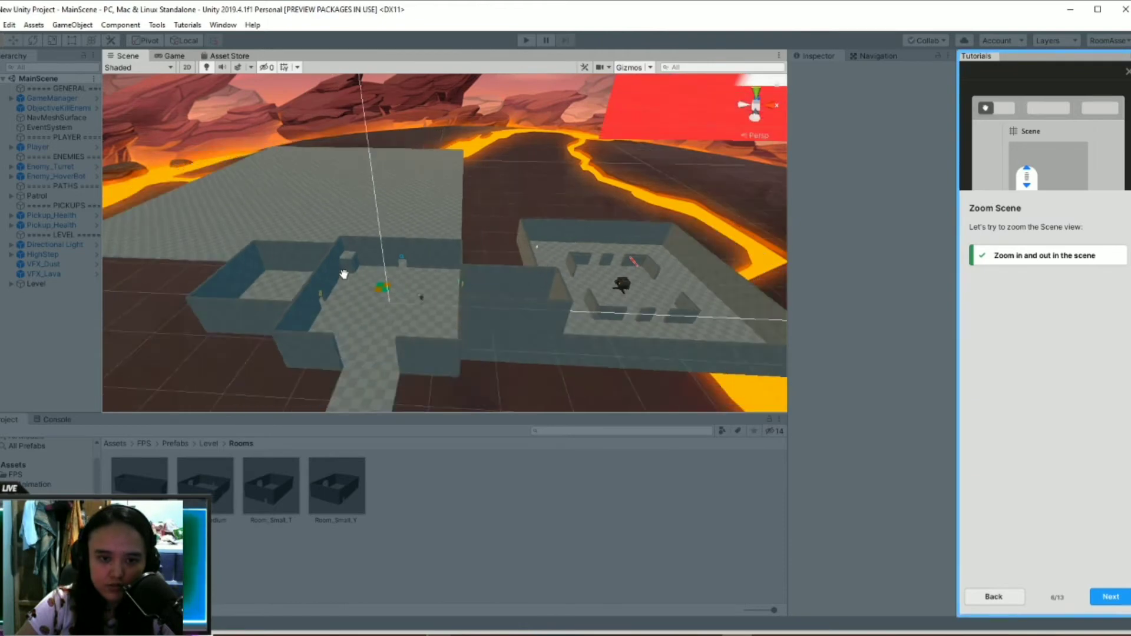
scroll(344, 274, "down", 2)
scroll(409, 268, "down", 3)
scroll(415, 275, "down", 1)
scroll(415, 275, "down", 2)
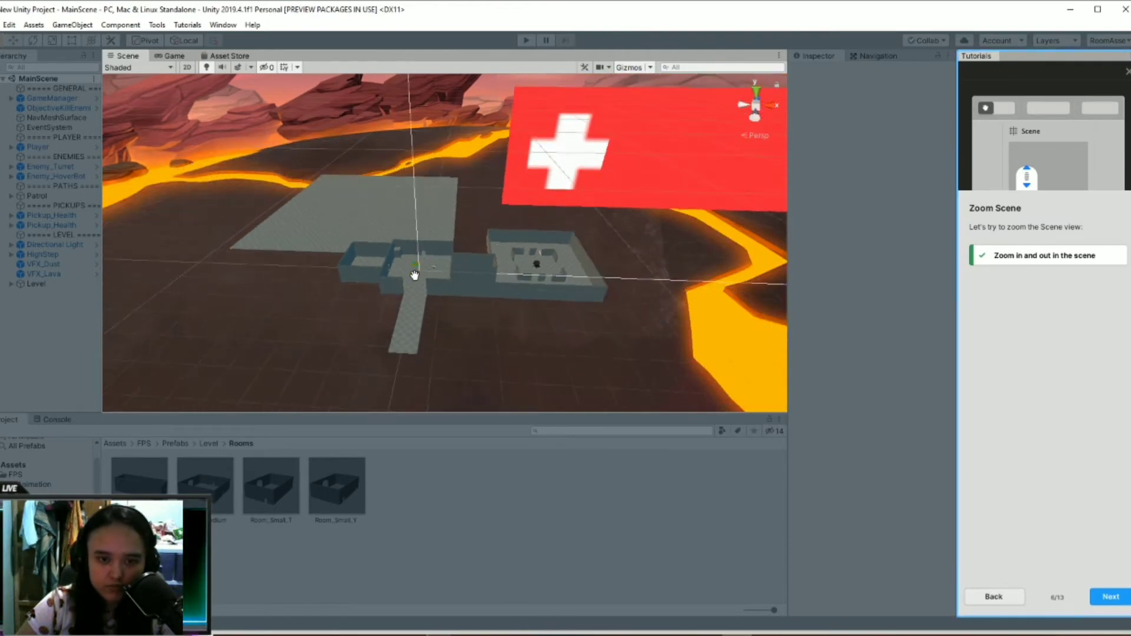
scroll(416, 273, "up", 2)
scroll(416, 273, "up", 2)
scroll(664, 319, "up", 3)
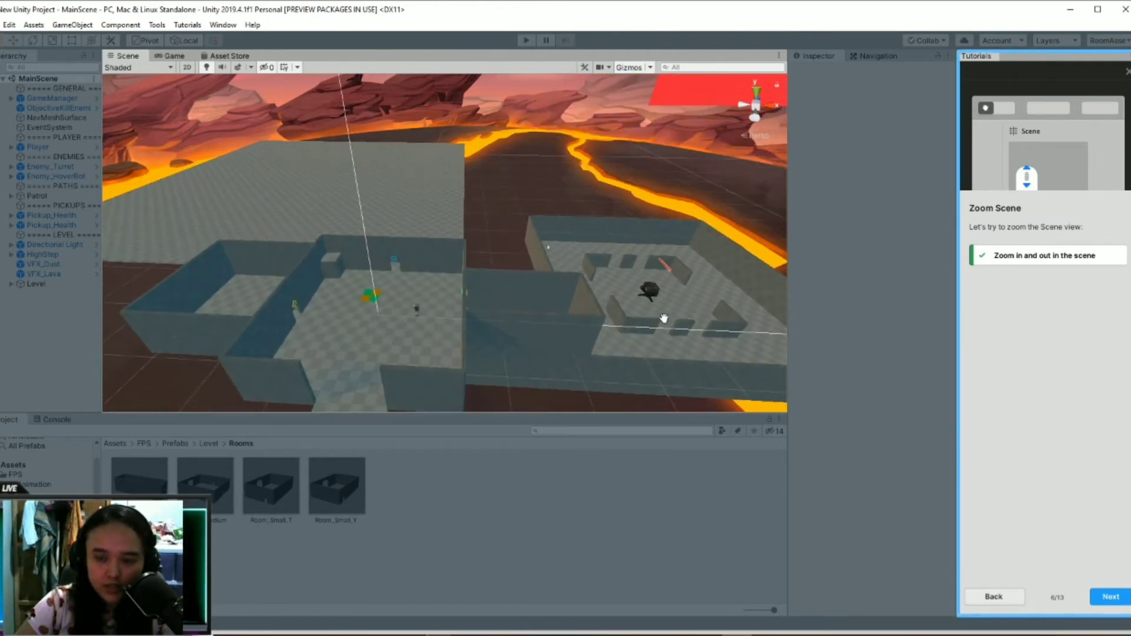
left_click(1112, 598)
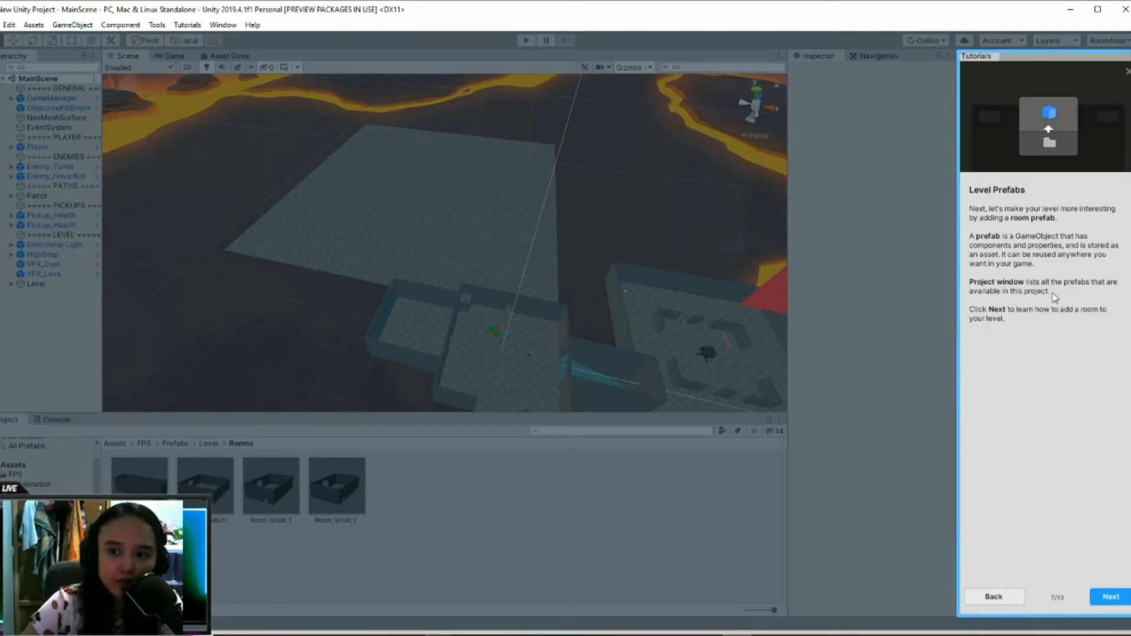
- Place the Room_Altar prefab on the empty floor and slide it next to the existing rooms
left_click(1115, 597)
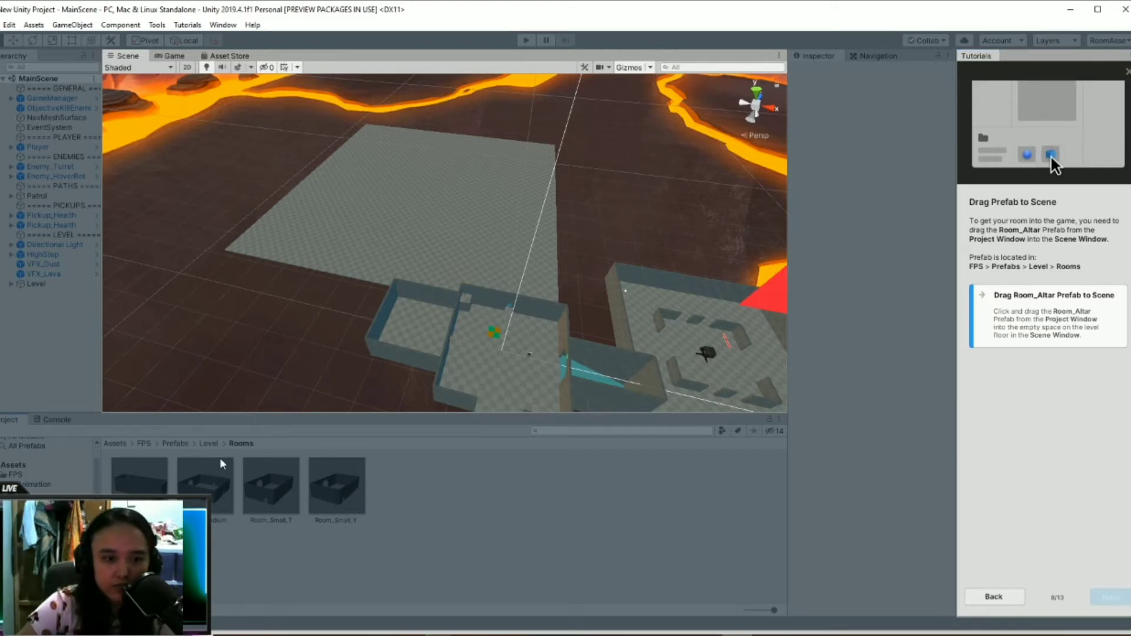
mouse_move(140, 484)
left_mouse_down()
mouse_move(465, 256)
mouse_move(496, 258)
left_mouse_up()
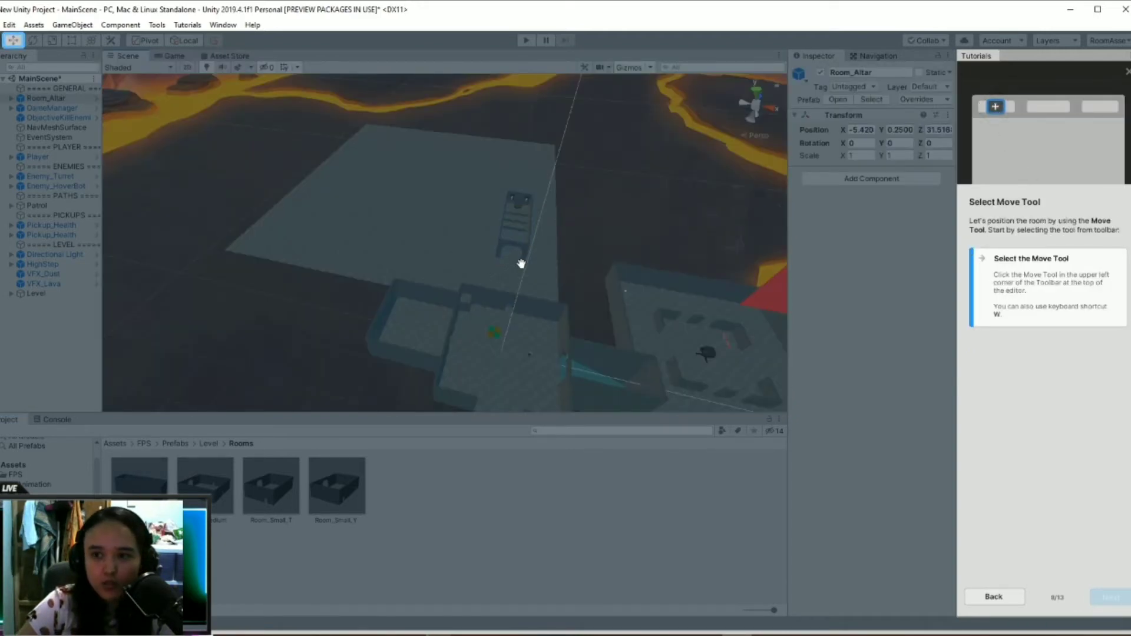
left_click(14, 42)
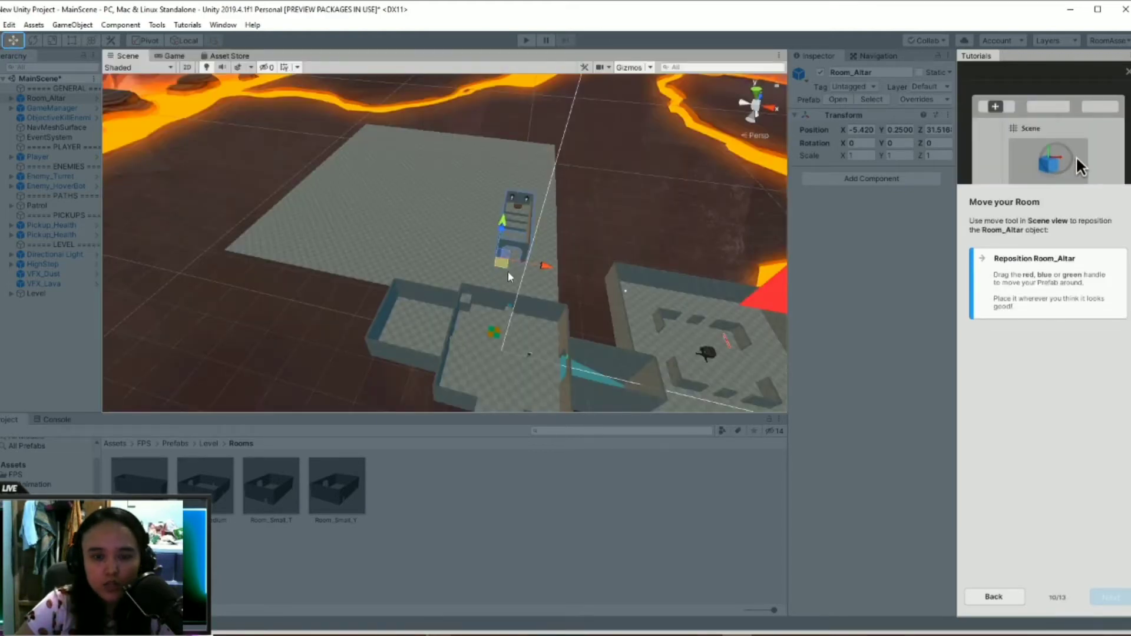
left_click_drag(491, 283, 564, 241, "alt")
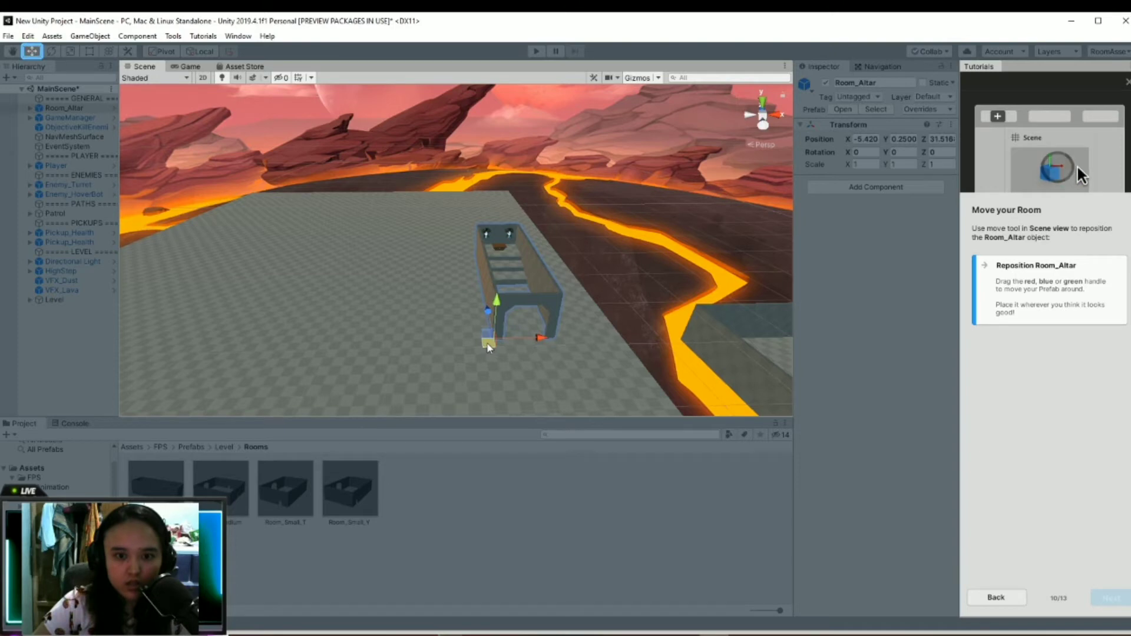
left_click_drag(487, 346, 455, 384)
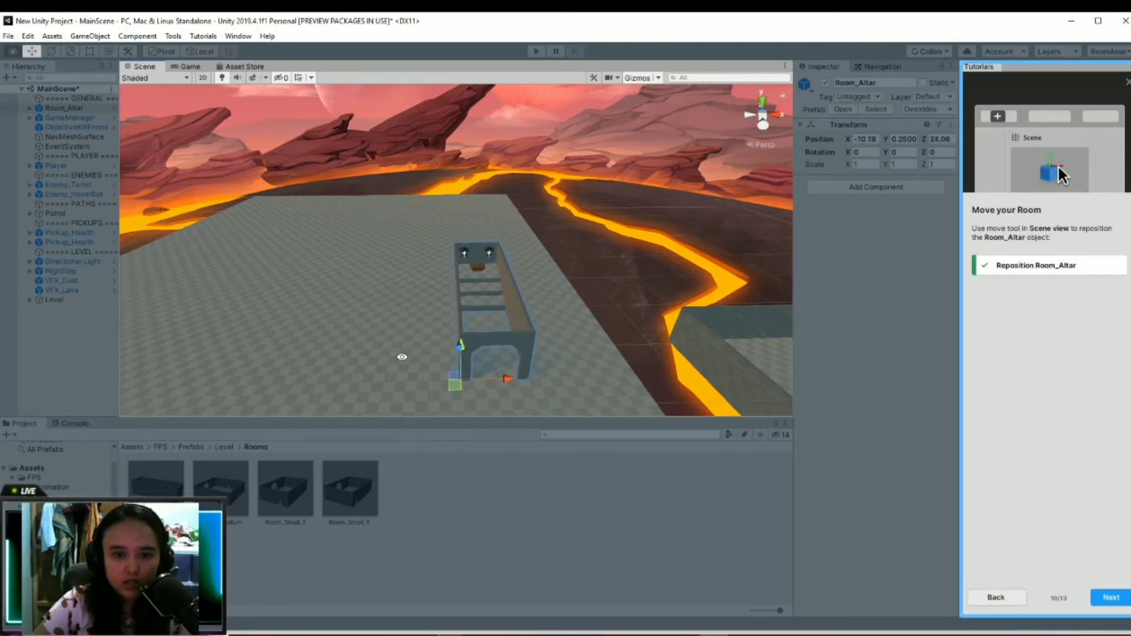
mouse_move(402, 357)
left_mouse_down("alt")
mouse_move(415, 343)
mouse_move(396, 383)
left_mouse_up("alt")
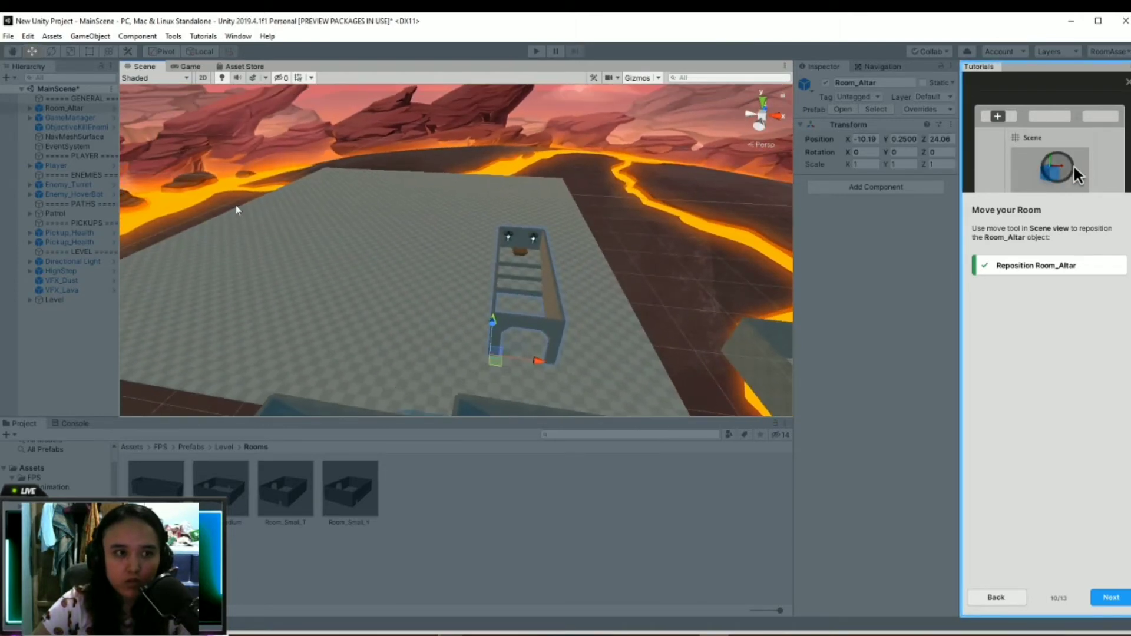
mouse_move(487, 308)
left_mouse_down("alt")
mouse_move(418, 308)
mouse_move(430, 308)
left_mouse_up("alt")
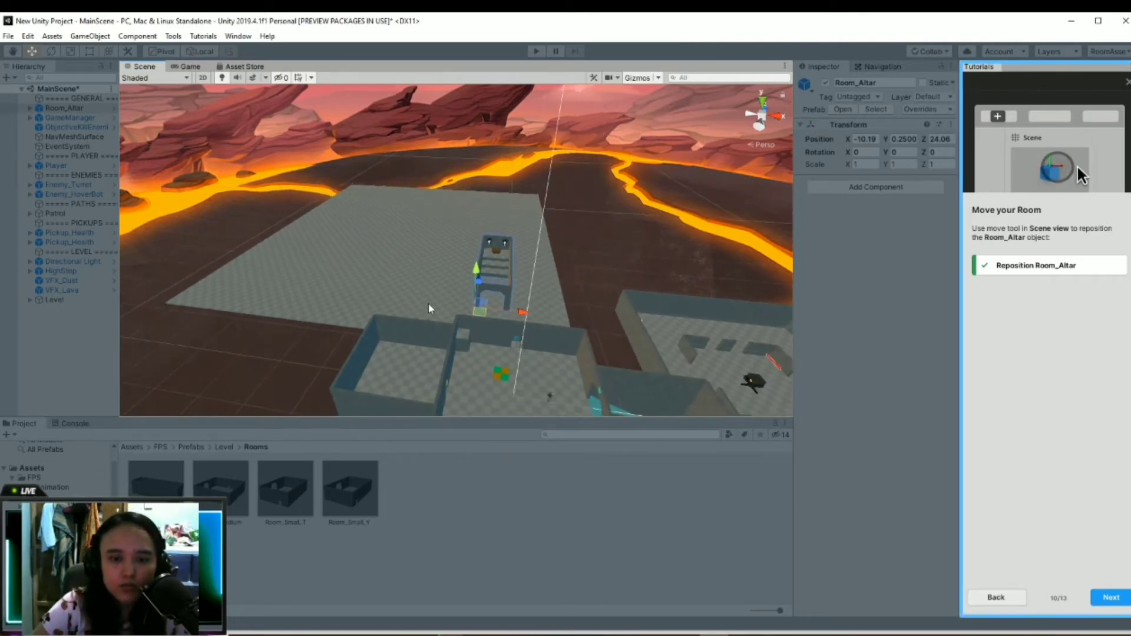
mouse_move(480, 310)
left_mouse_down()
mouse_move(504, 353)
mouse_move(507, 331)
left_mouse_up()
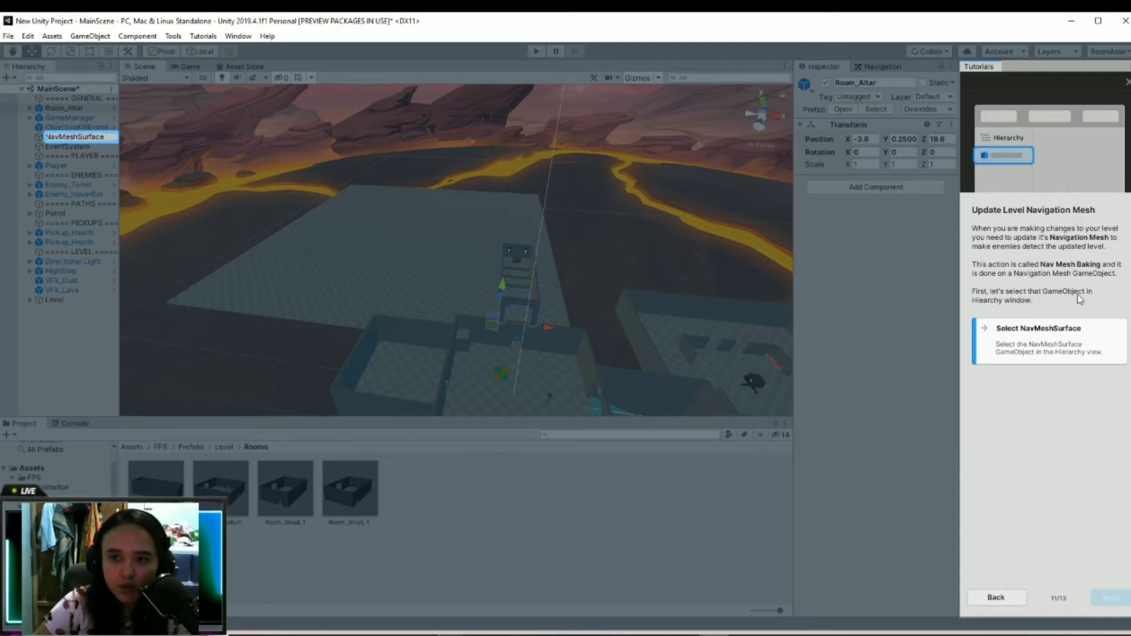
- Bake the NavMeshSurface's navigation mesh again and finish the Add a Room tutorial
left_click(65, 137)
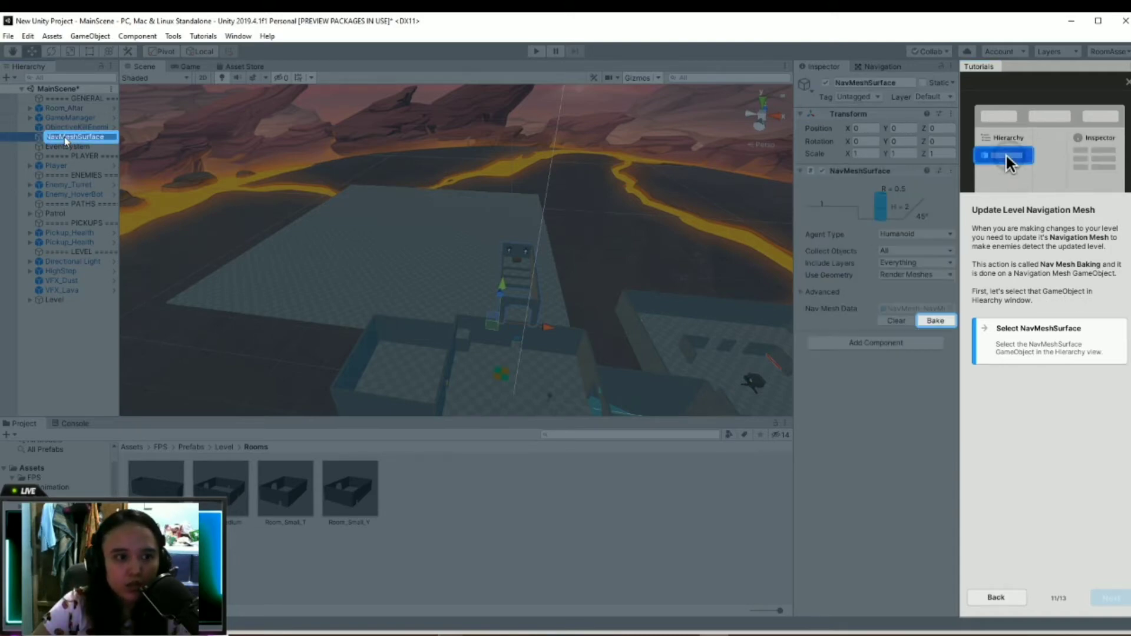
left_click(936, 320)
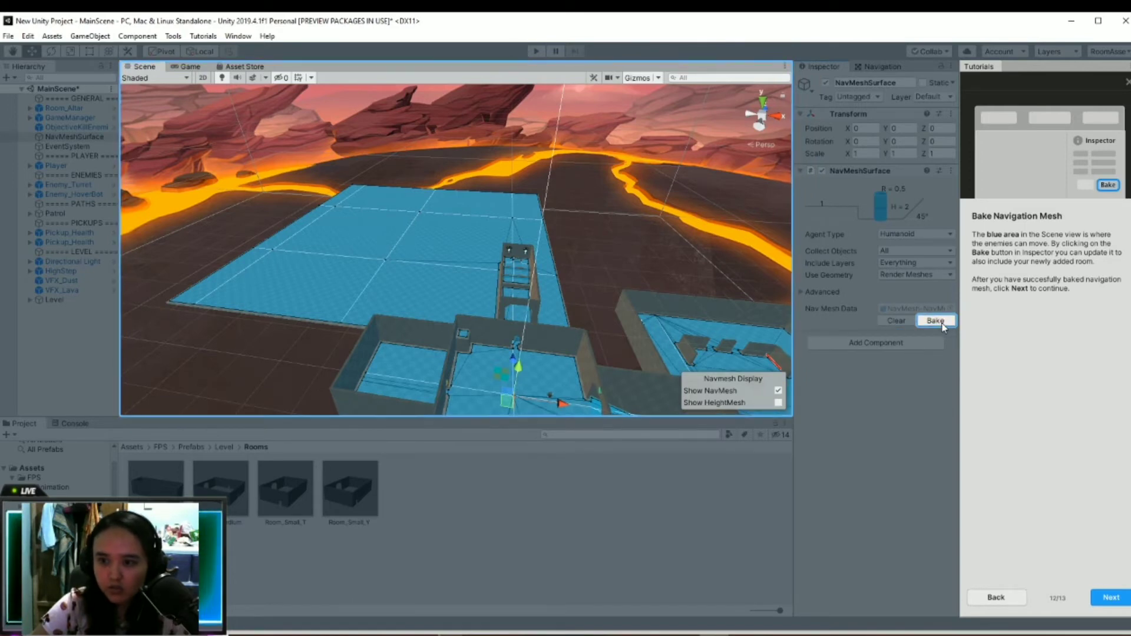
left_click(1113, 596)
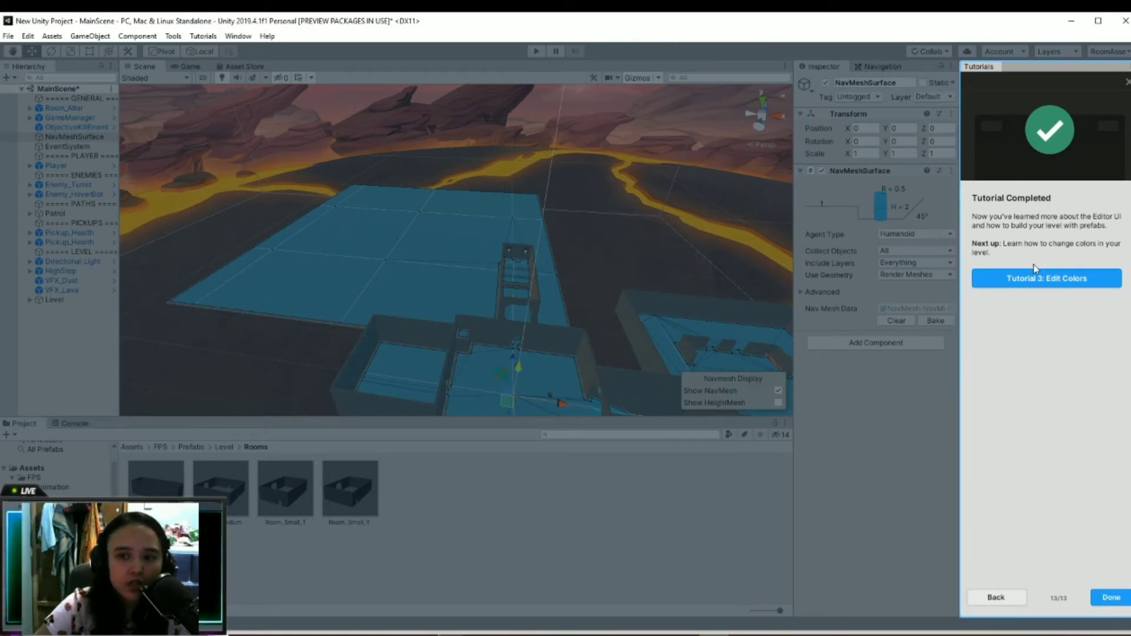
- Open the Edit Colors tutorial and save the modified MainScene
left_click(1046, 283)
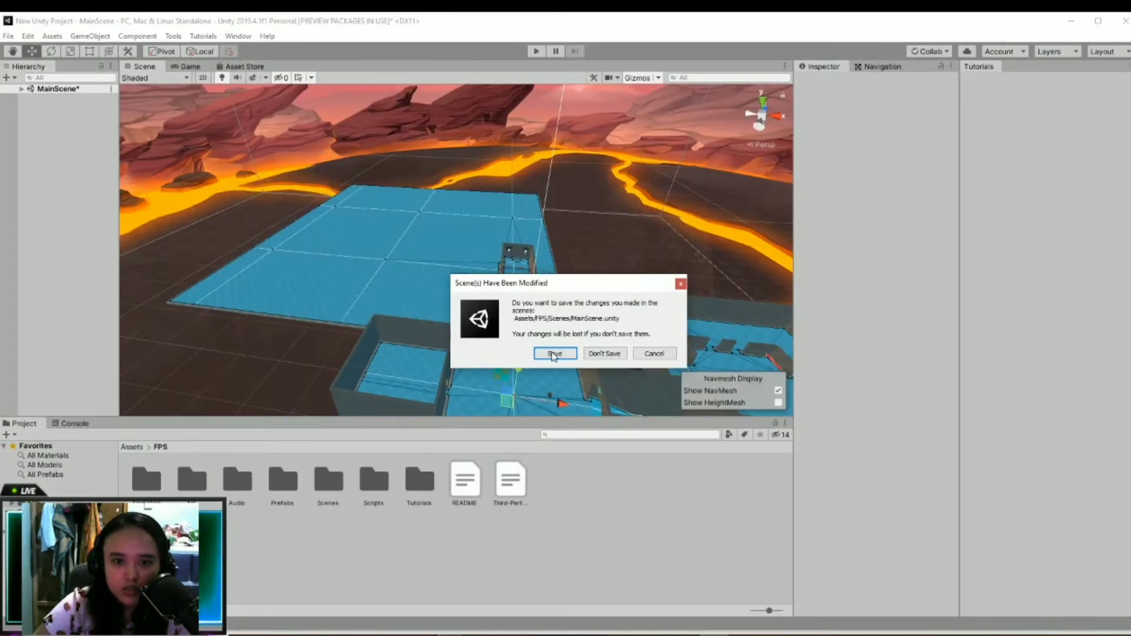
left_click(553, 354)
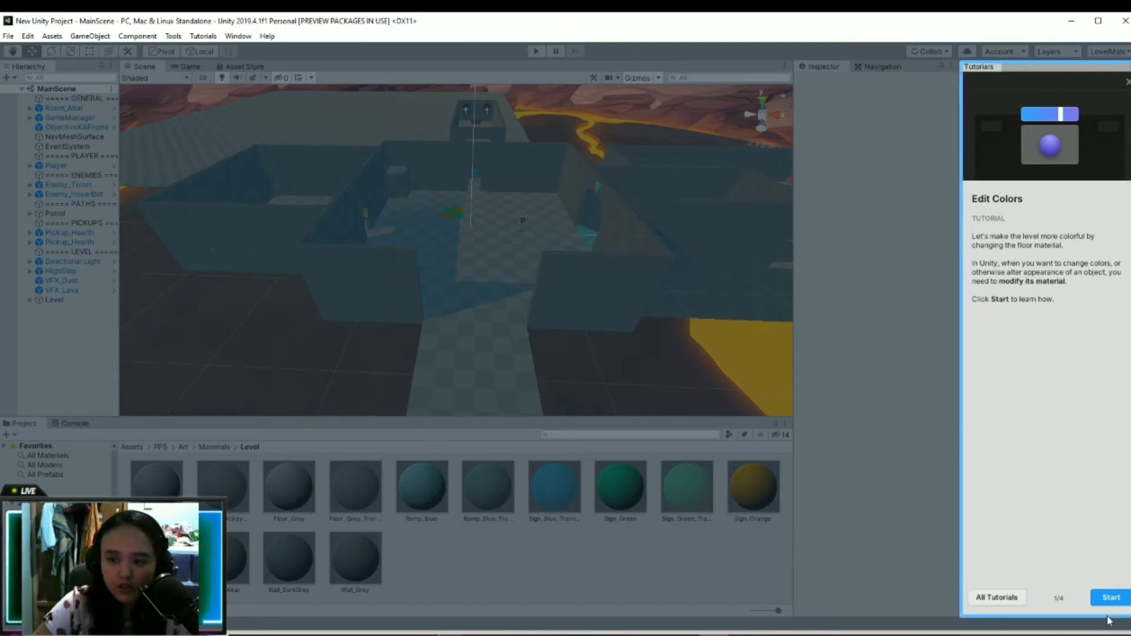
- Set the Floor_Grey material's Albedo colour to bright blue 19B8E3
left_click(1110, 598)
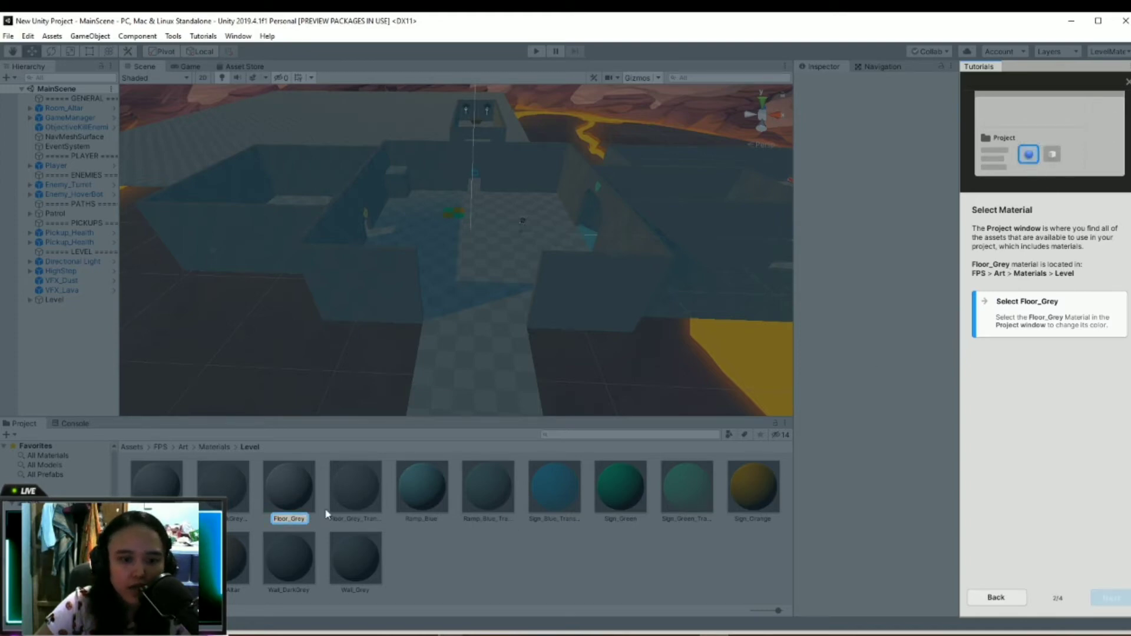
left_click(289, 519)
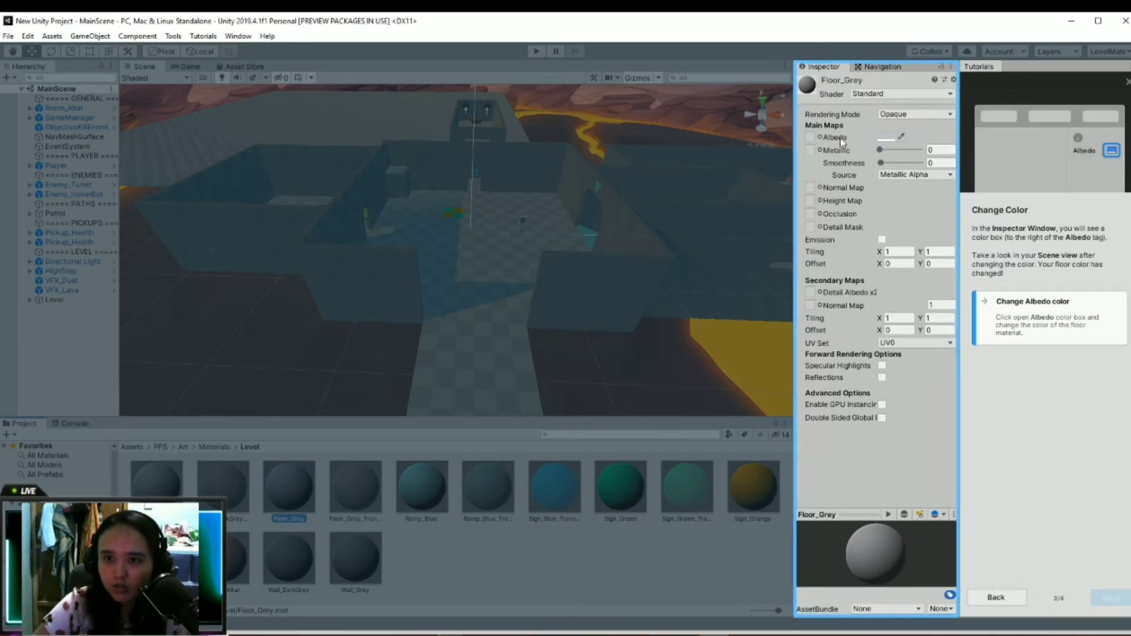
left_click(885, 139)
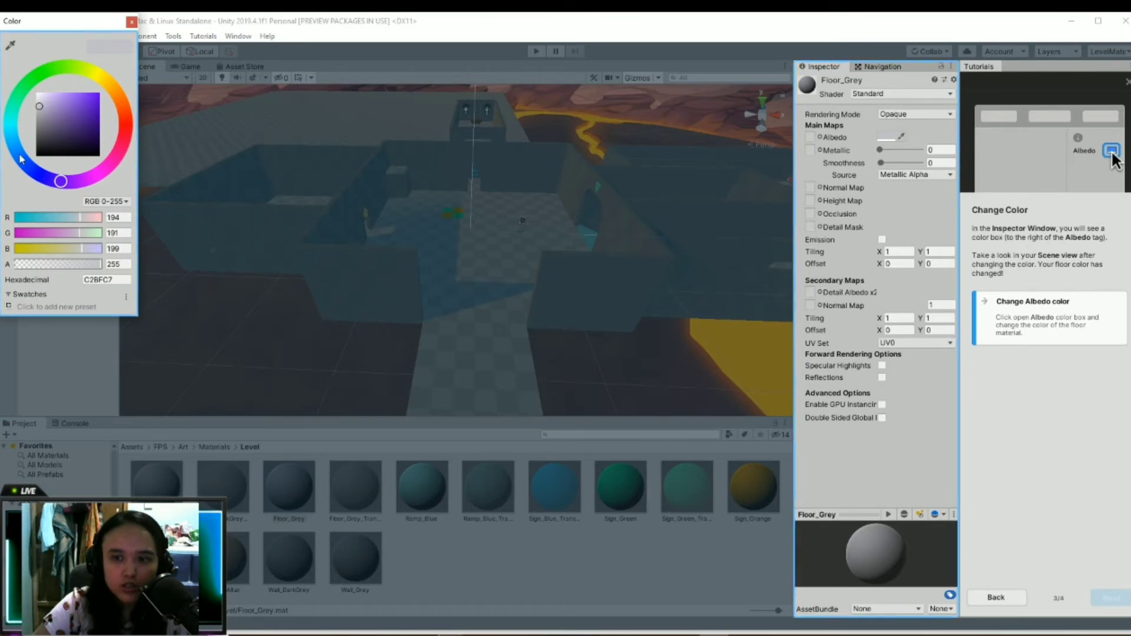
left_click_drag(24, 159, 16, 140)
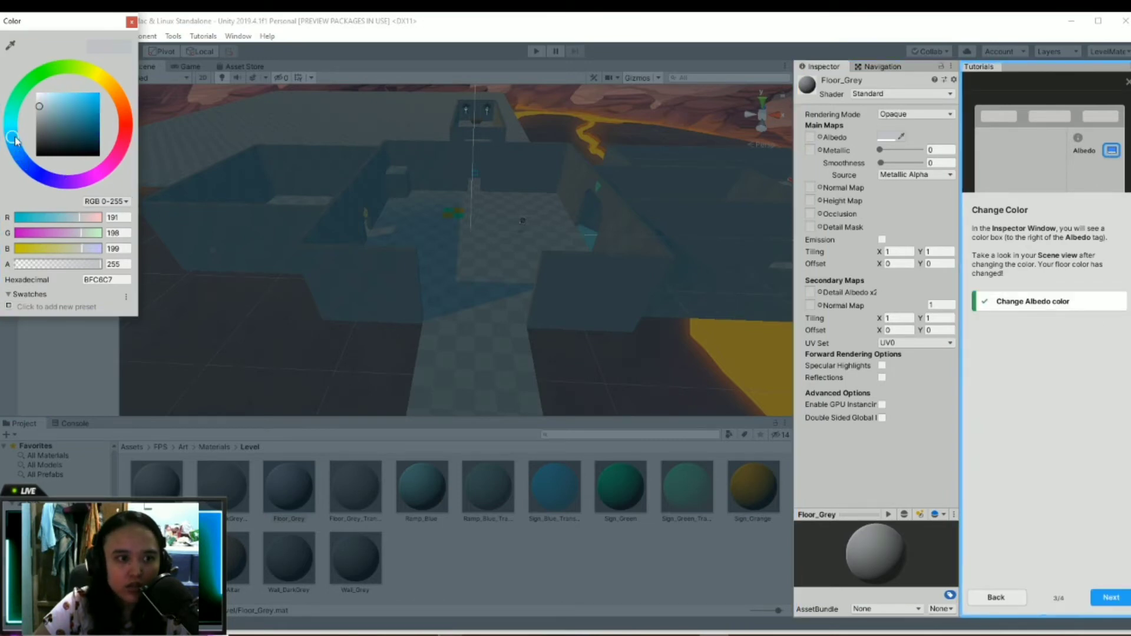
left_click(93, 100)
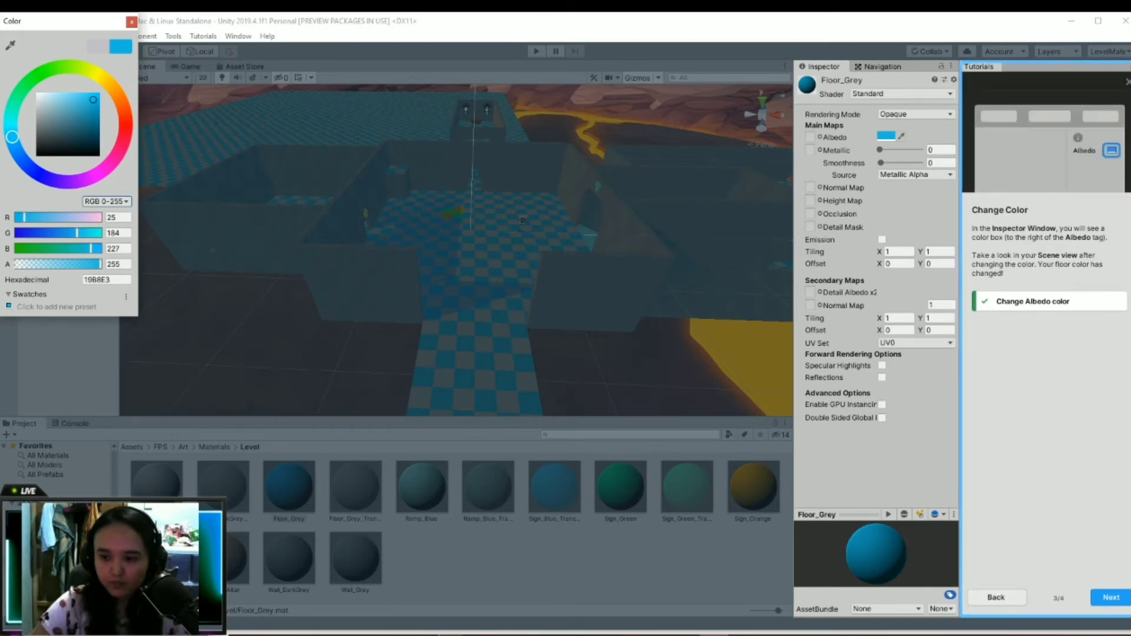
key("Return")
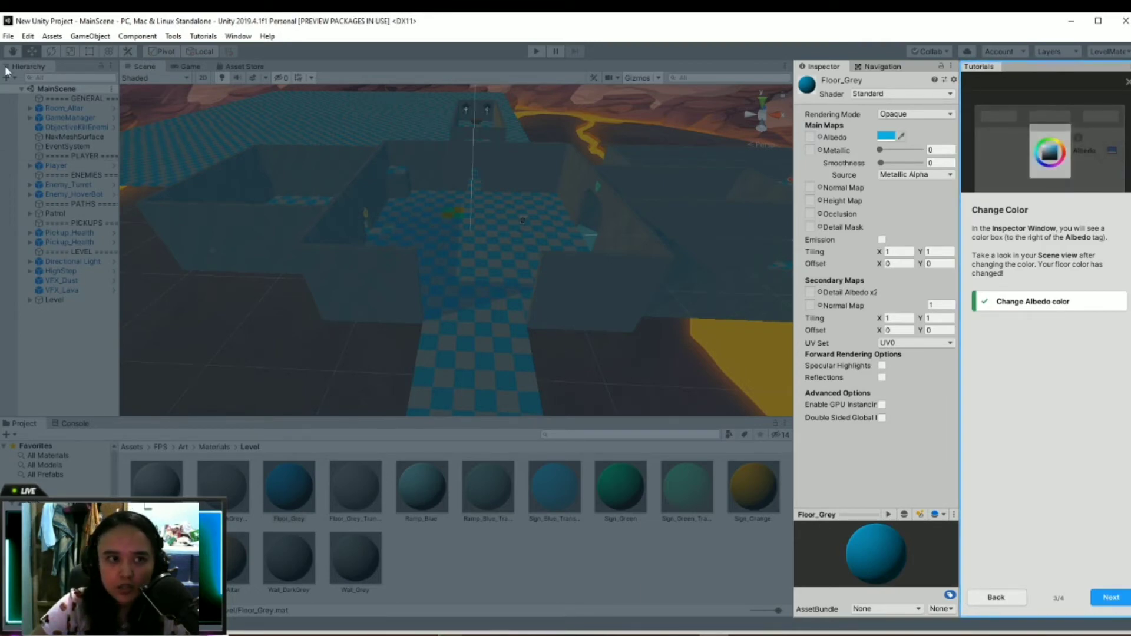
- Complete the Edit Colors tutorial and open 'Tutorial 4: Add Enemy Bot'
left_click(1099, 598)
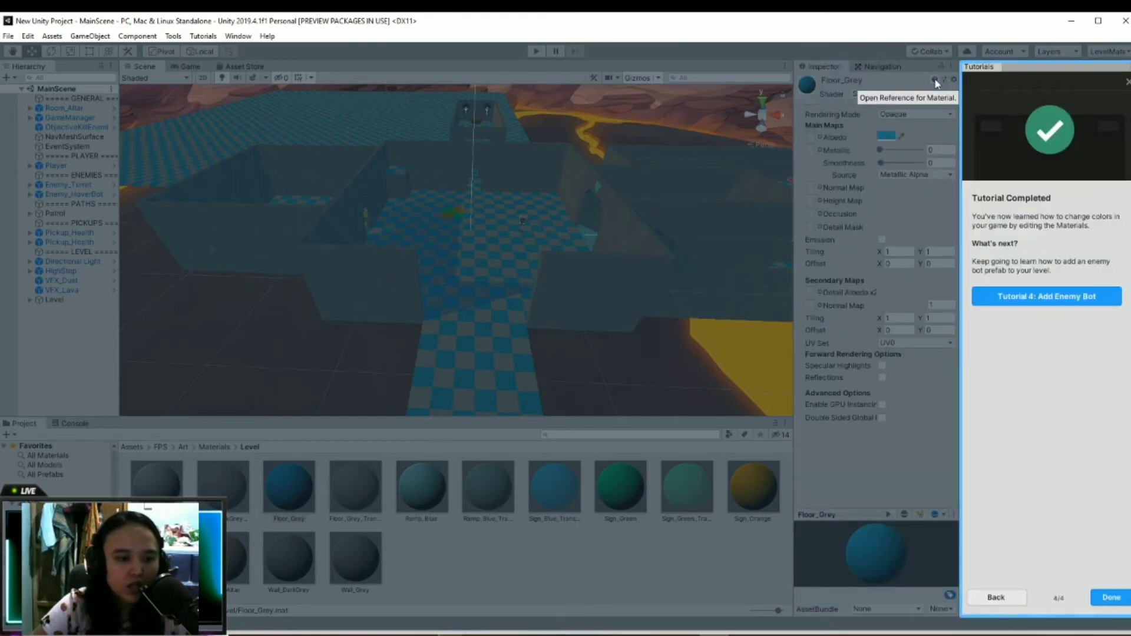
left_click(1070, 302)
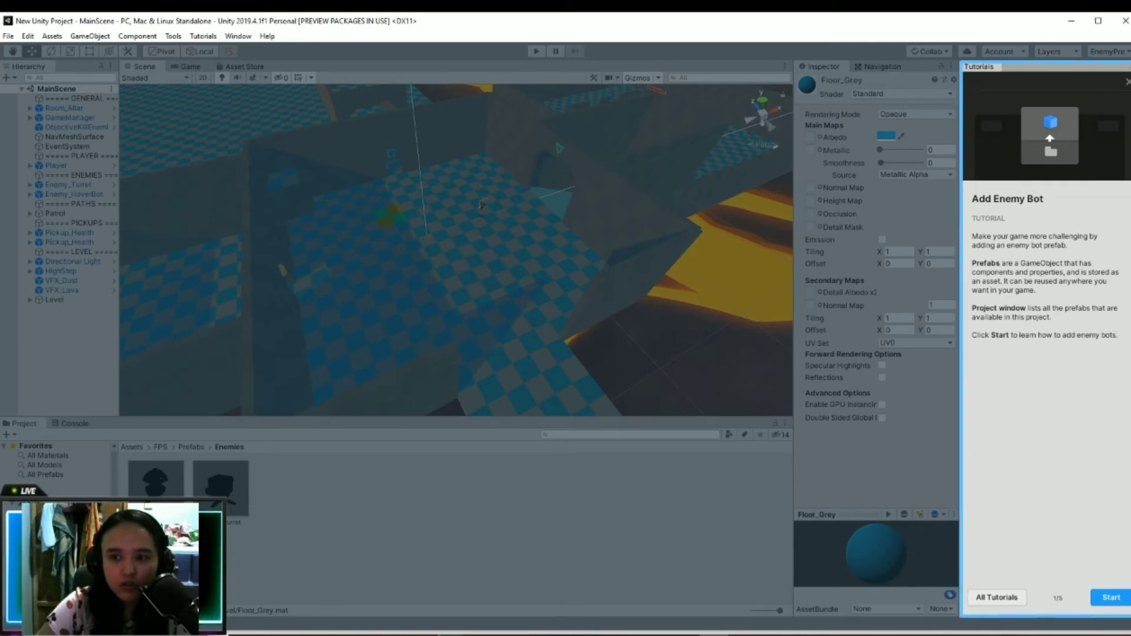
- Start Add Enemy Bot and carry the Enemy_HoverBot prefab from Prefabs > Enemies over the level floor
left_click(1111, 605)
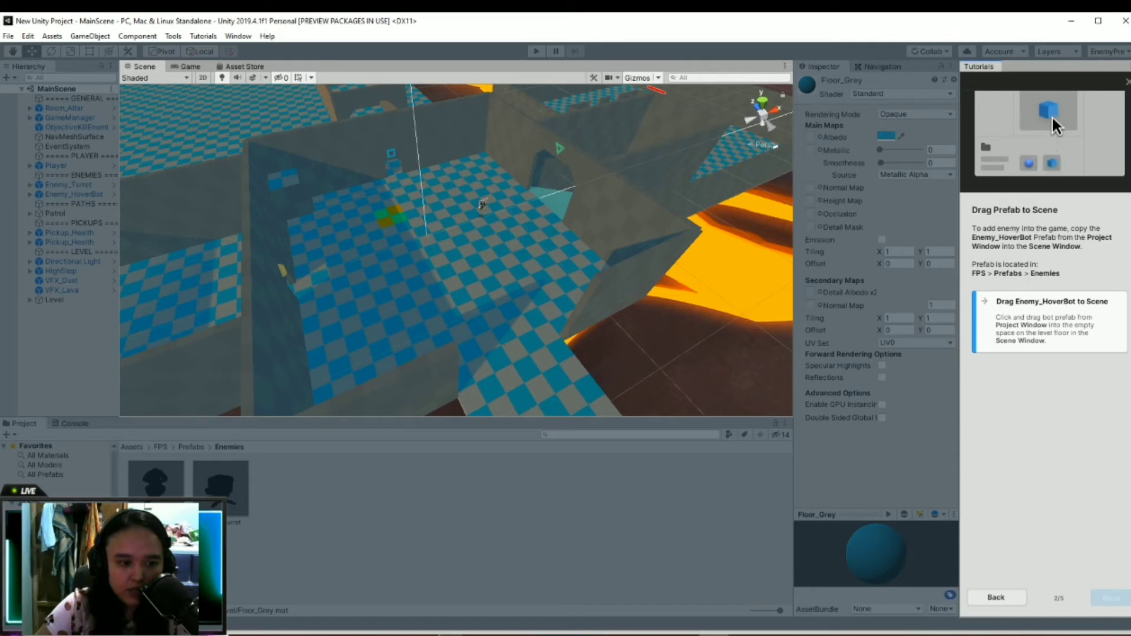
left_click_drag(156, 480, 298, 421)
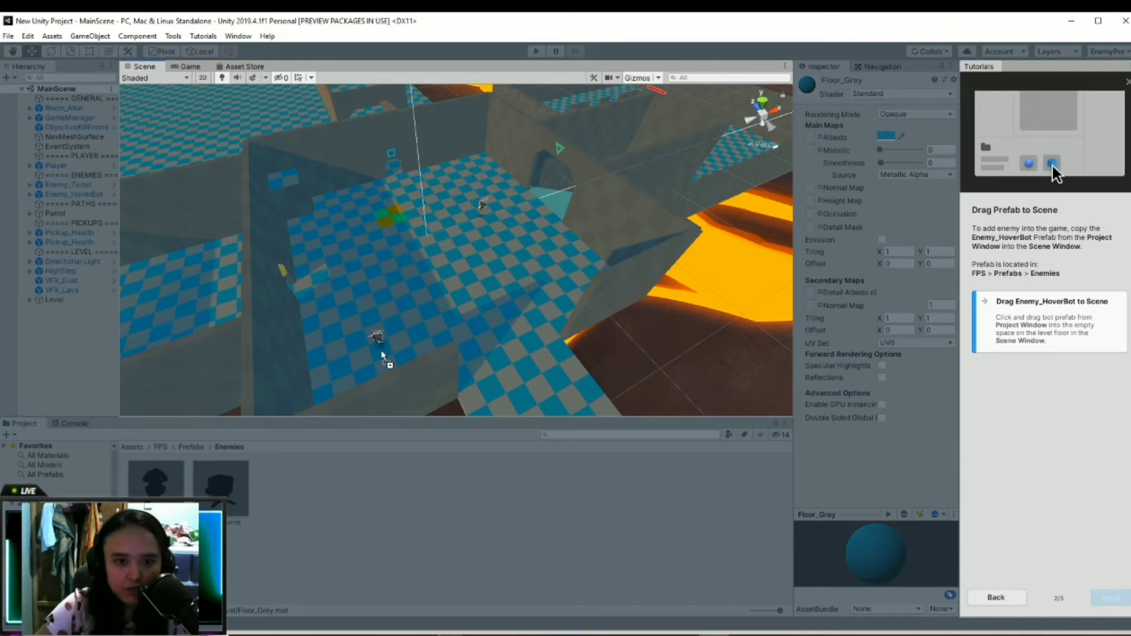
mouse_move(398, 314)
left_mouse_down()
mouse_move(433, 240)
mouse_move(311, 493)
left_mouse_up()
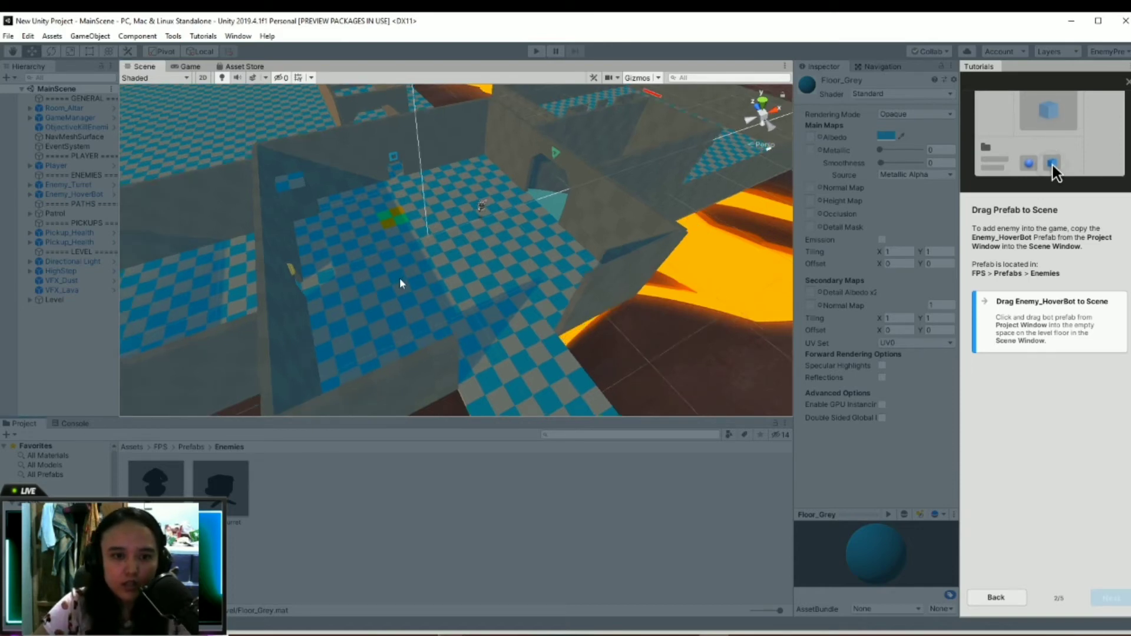
scroll(399, 277, "up", 3)
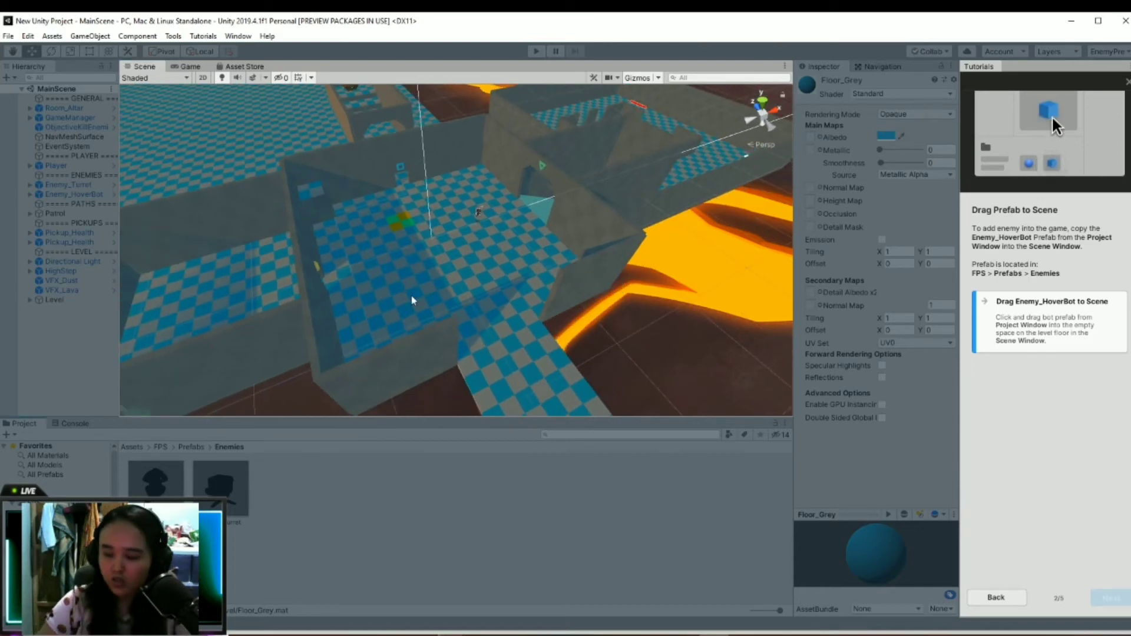
scroll(412, 301, "down", 1)
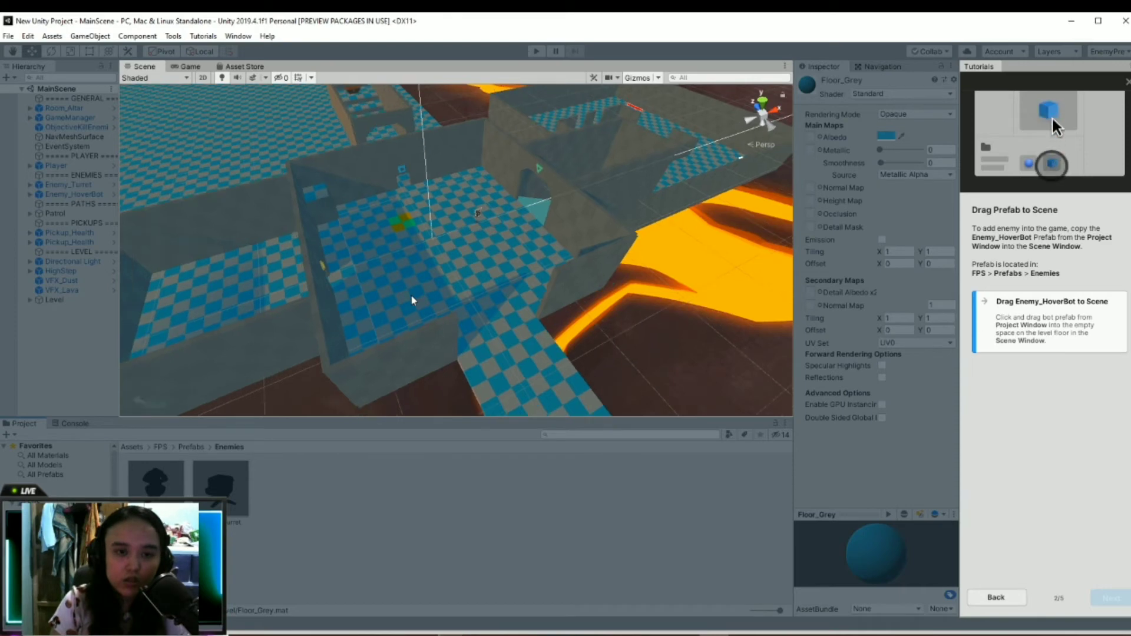
scroll(412, 301, "down", 1)
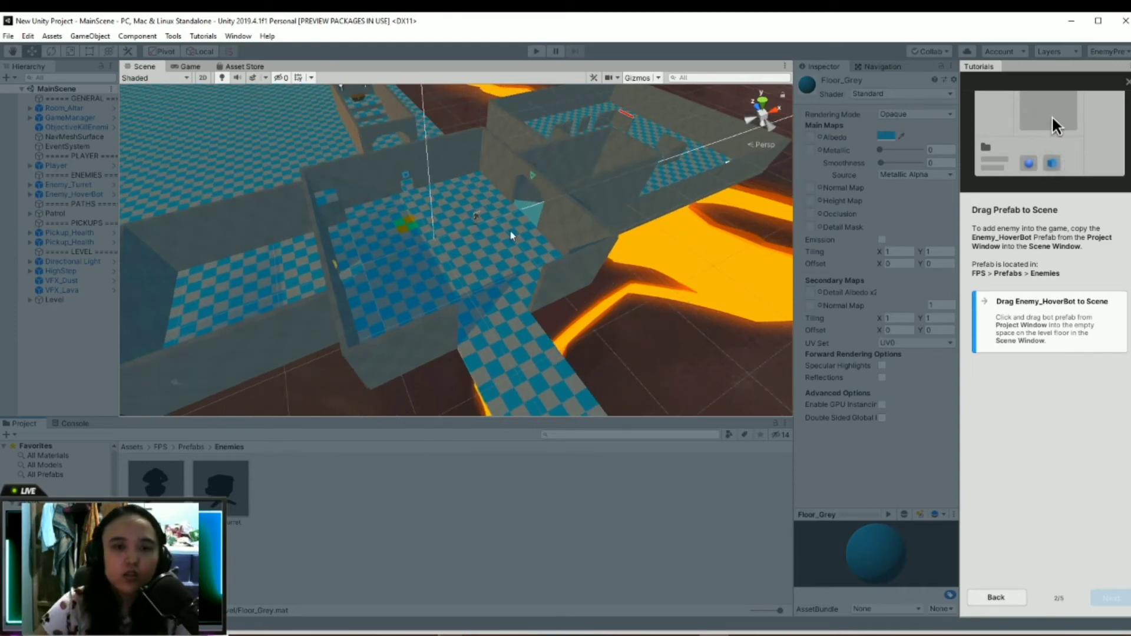
scroll(443, 226, "down", 1)
scroll(444, 226, "down", 1)
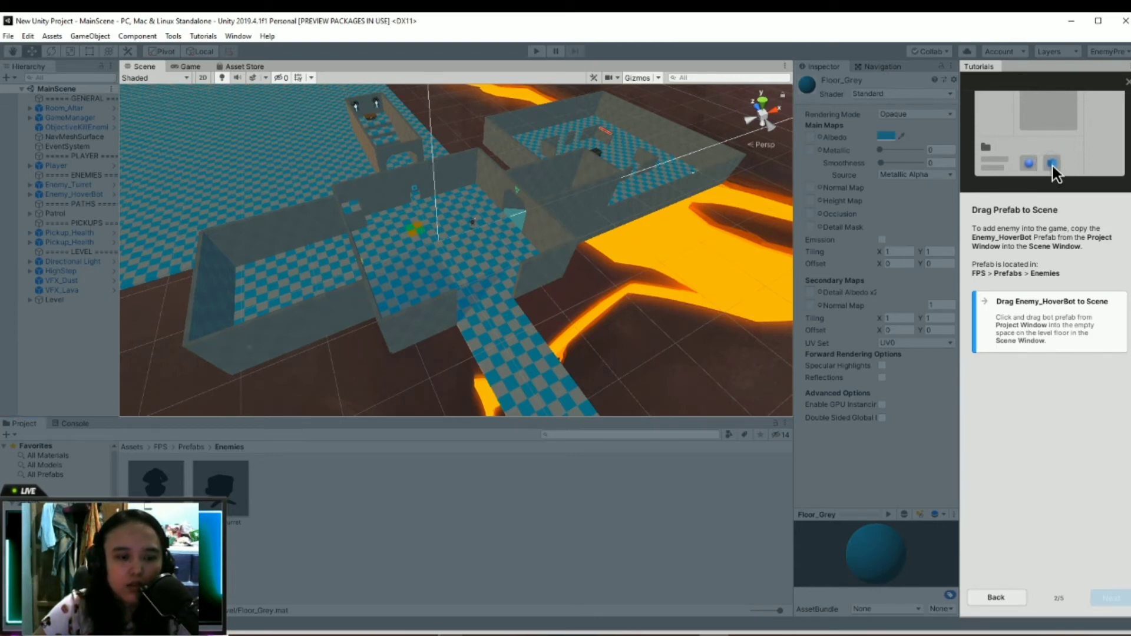
- Drop an Enemy_HoverBot onto the level floor, move it to a new spot, and finish the Add Enemy Bot tutorial
left_click_drag(386, 186, 392, 168)
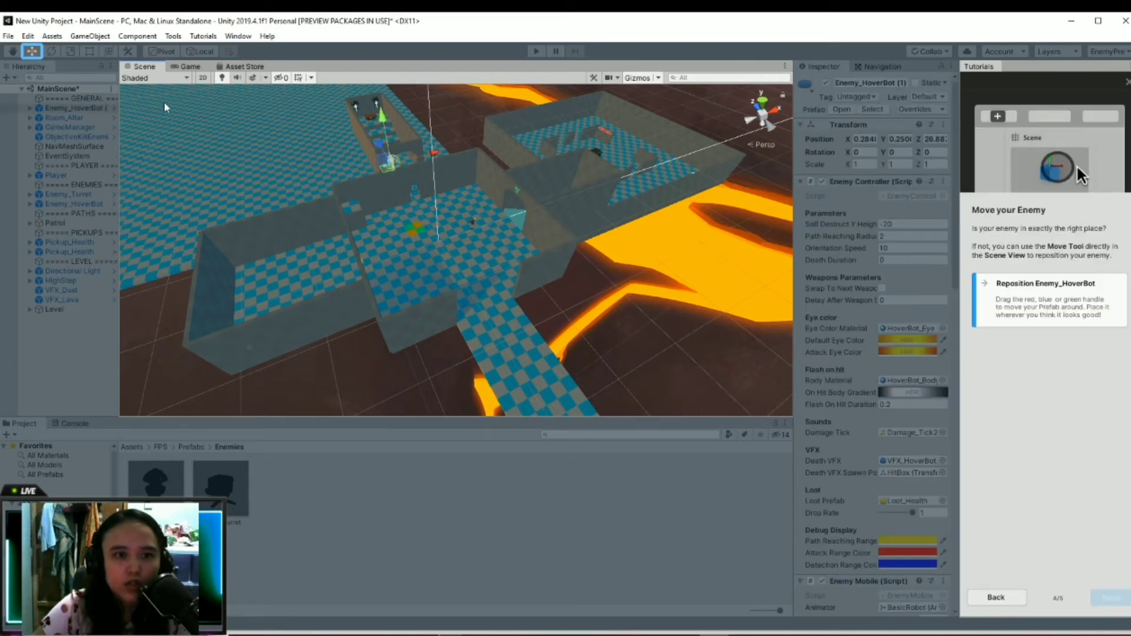
scroll(378, 171, "up", 1)
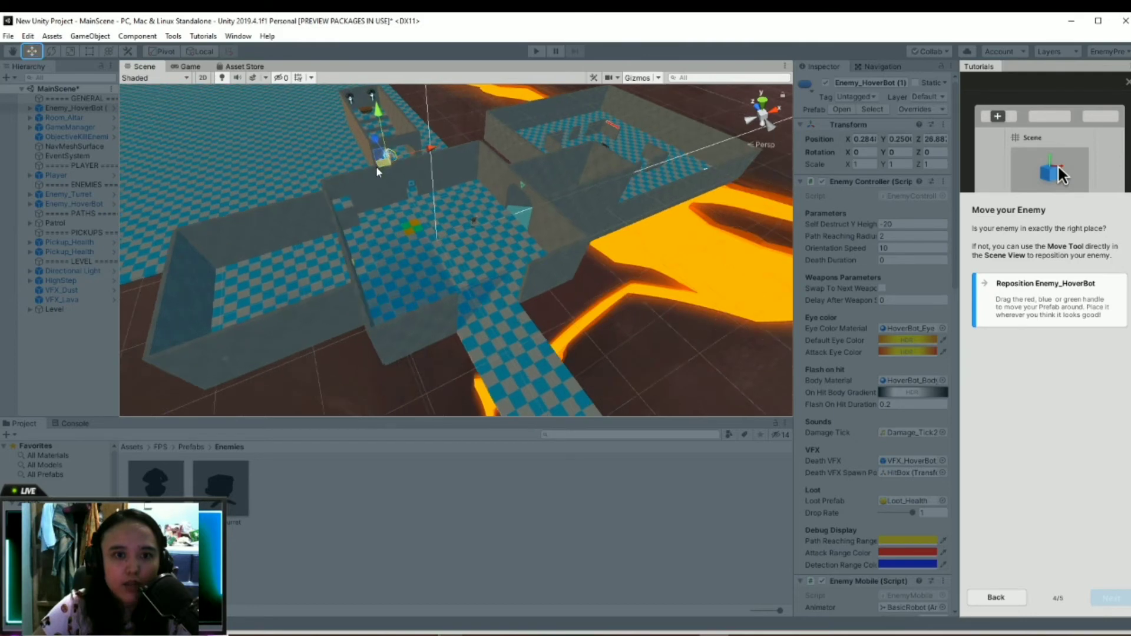
scroll(377, 167, "up", 1)
left_click_drag(378, 163, 368, 137)
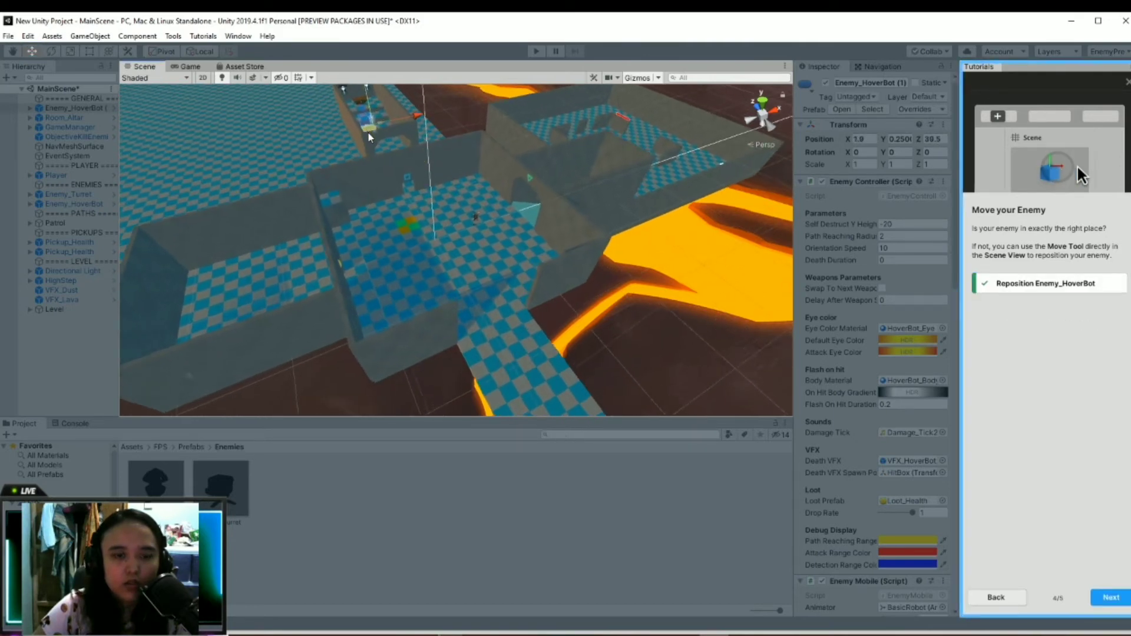
scroll(371, 141, "down", 2)
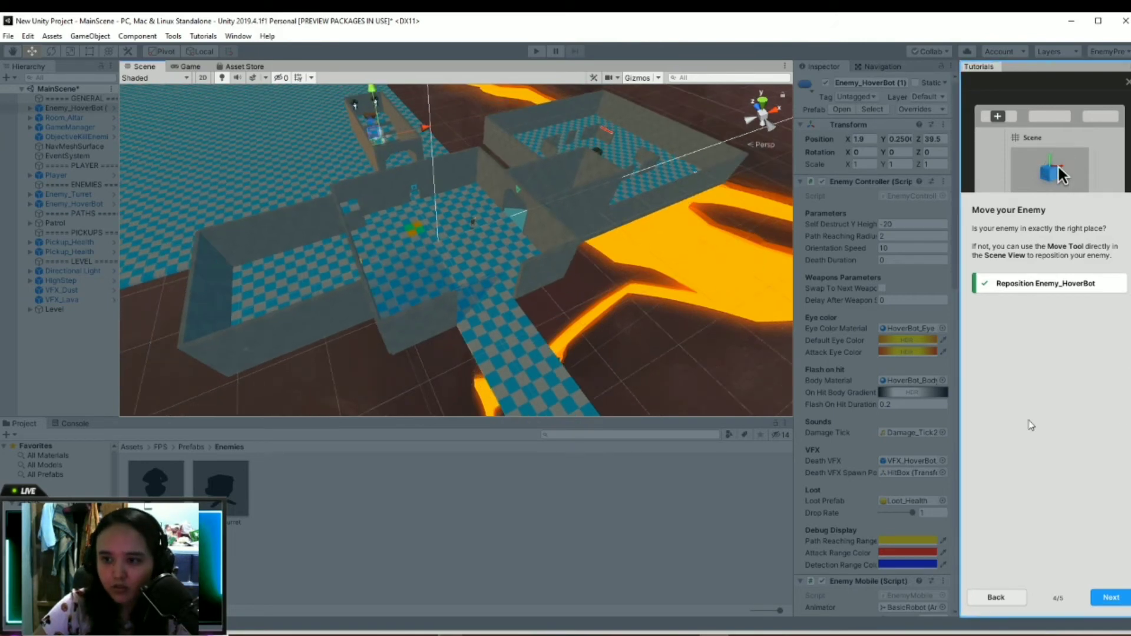
left_click(1107, 598)
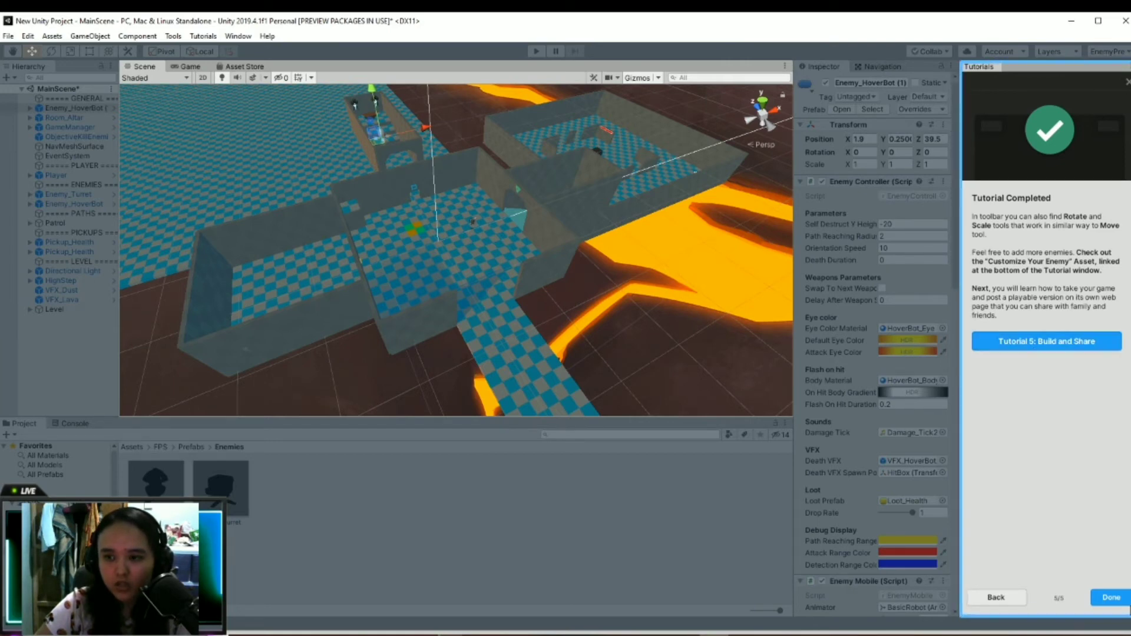
- Start 'Tutorial 5: Build and Share', saving the modified scene when prompted
left_click(1008, 343)
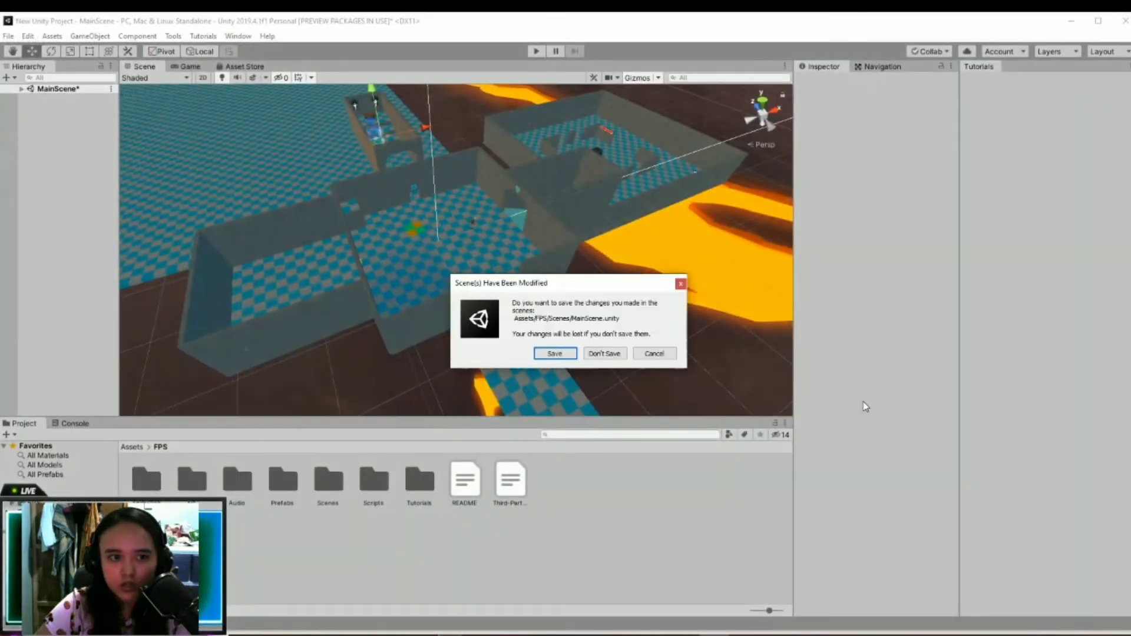
left_click(546, 355)
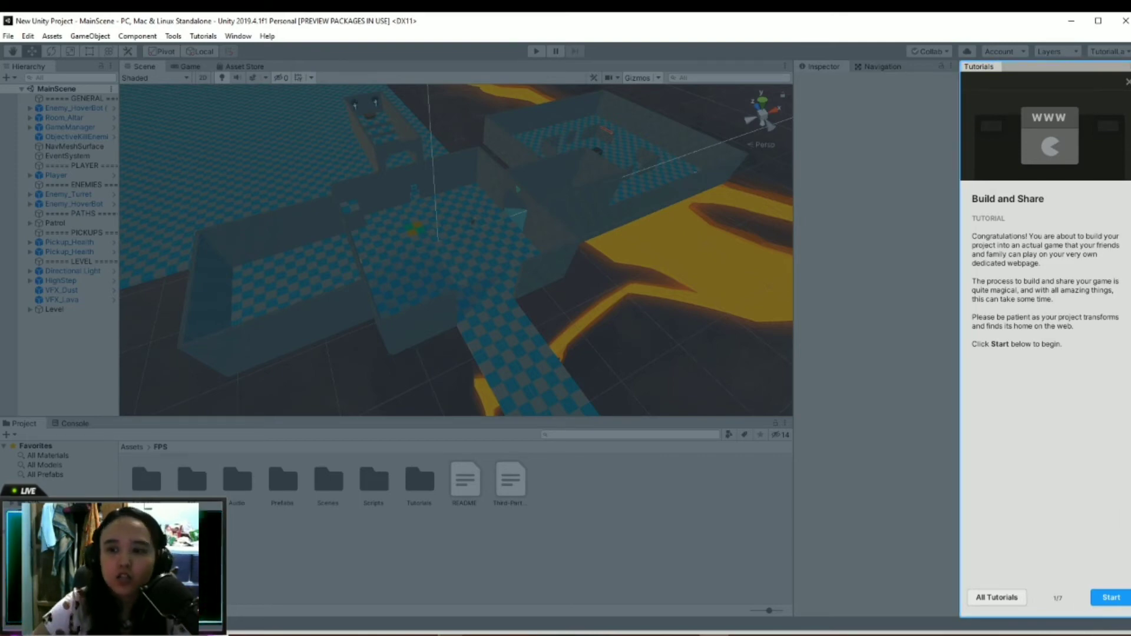
- Advance the Build and Share tutorial to page 2, 'Take a Cover Photo for your Game'
left_click(1110, 599)
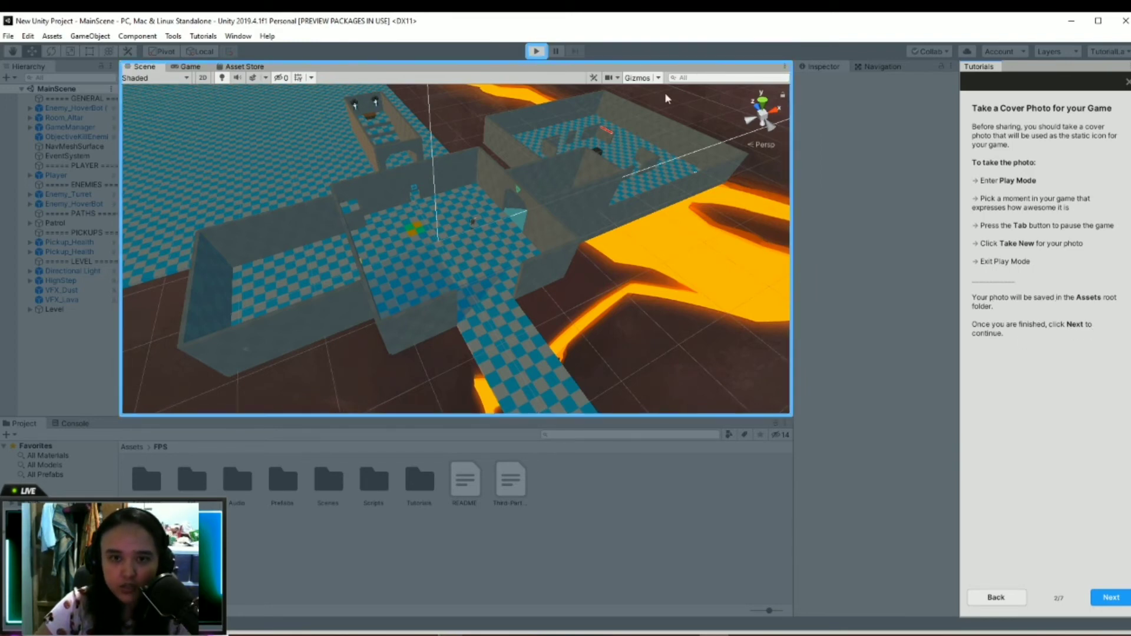
- Play the game in the editor, walk through the doorway and shoot the hoverbot
left_click(535, 52)
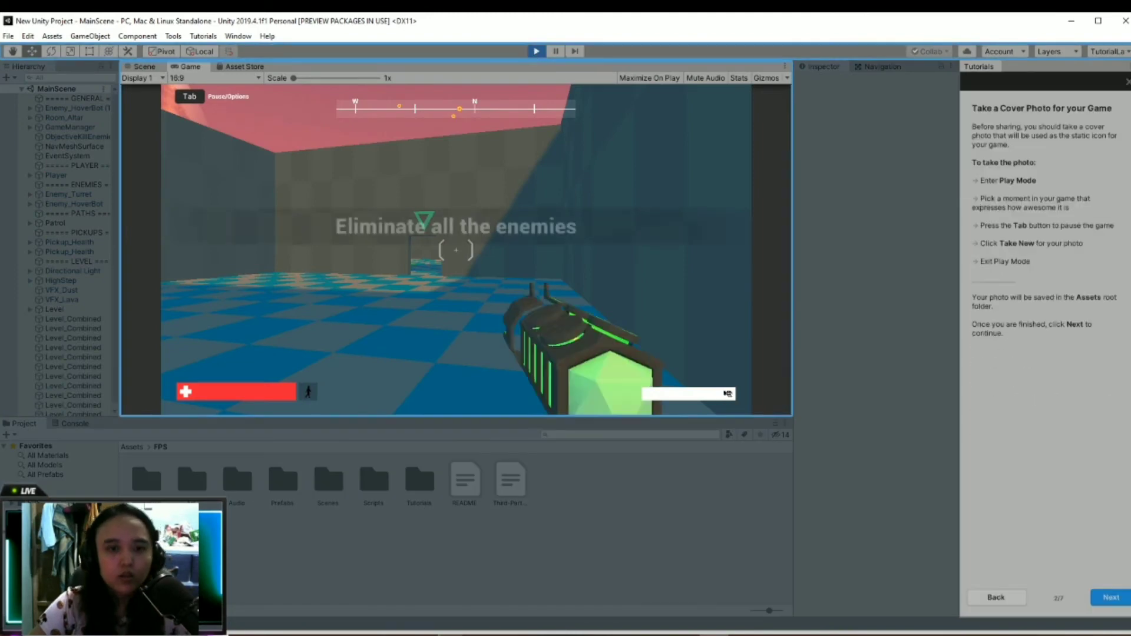
key("w")
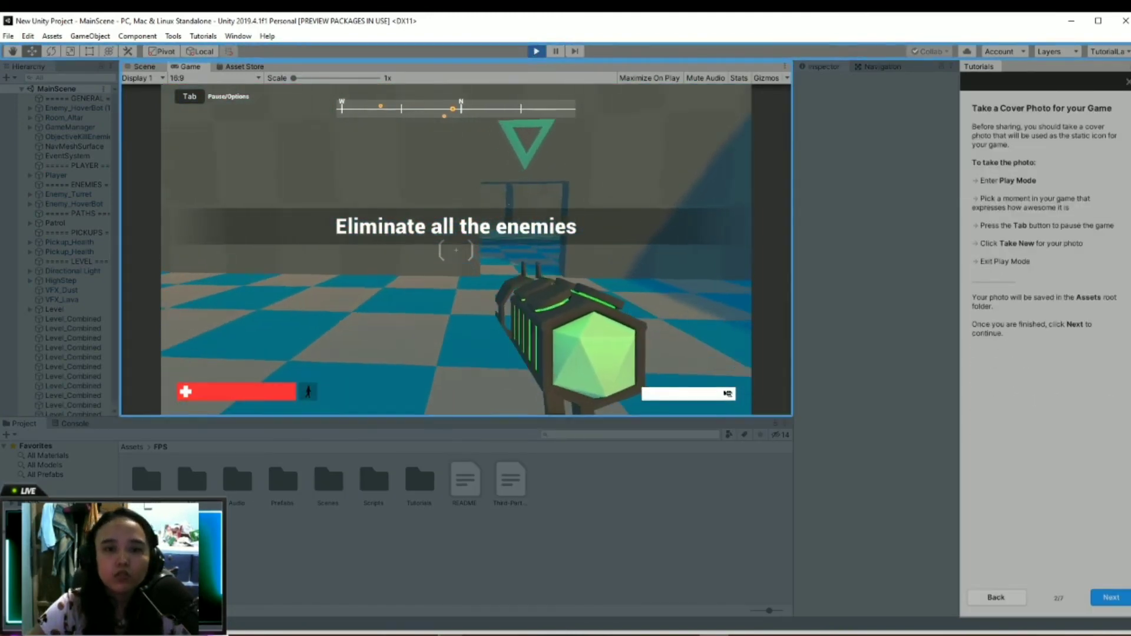
key("w")
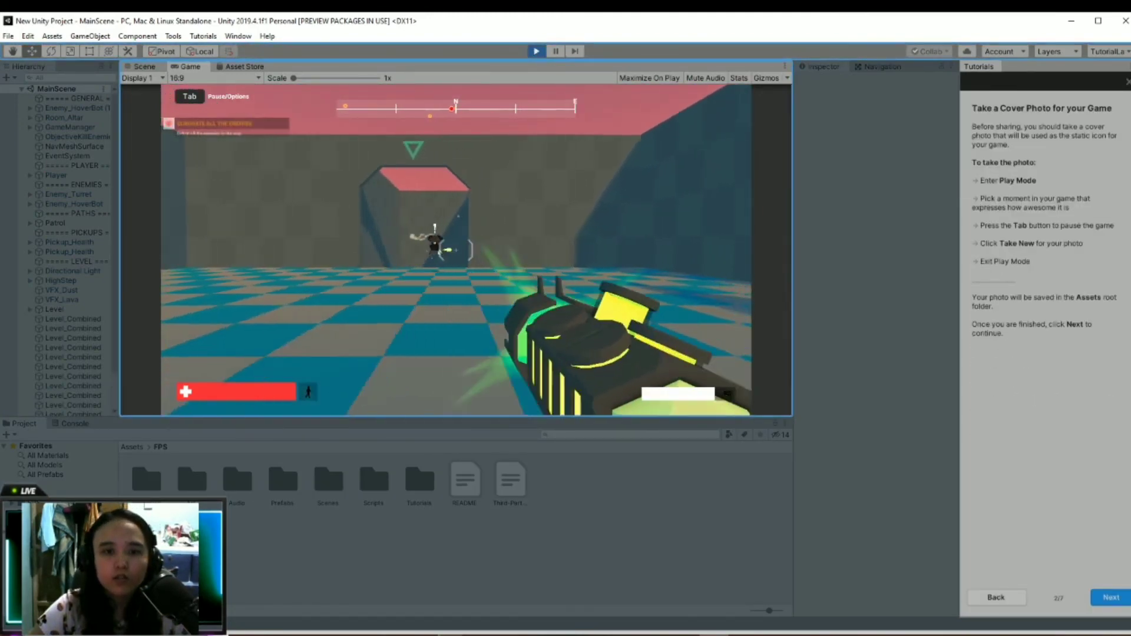
left_click(456, 250)
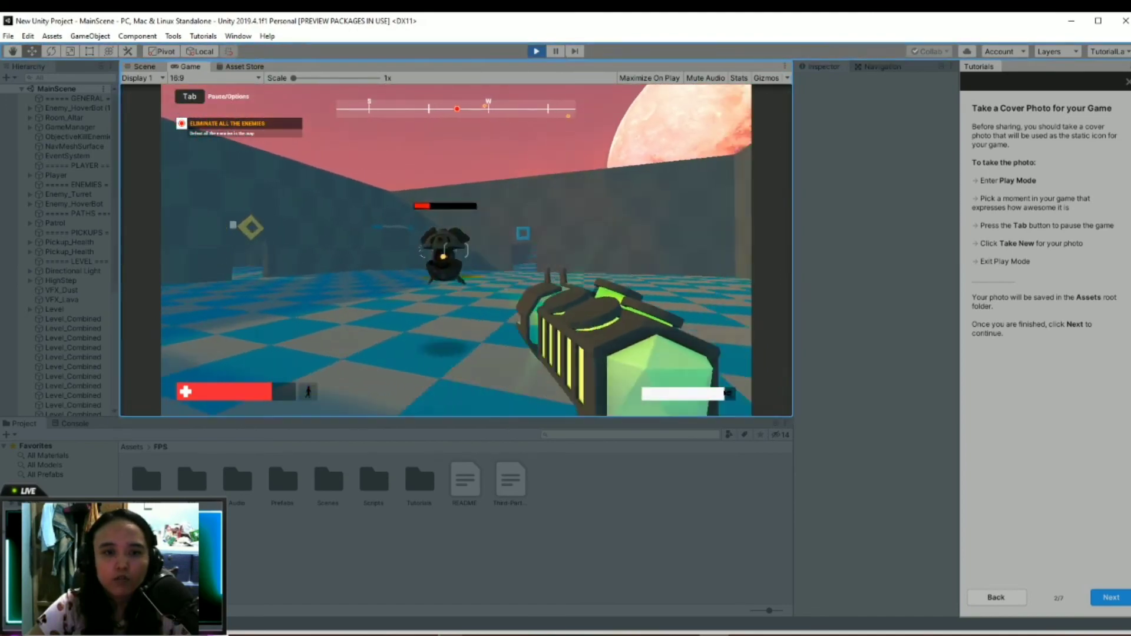
left_click(459, 255)
- Pause the game, take a new cover screenshot, then exit Play Mode
key("Tab")
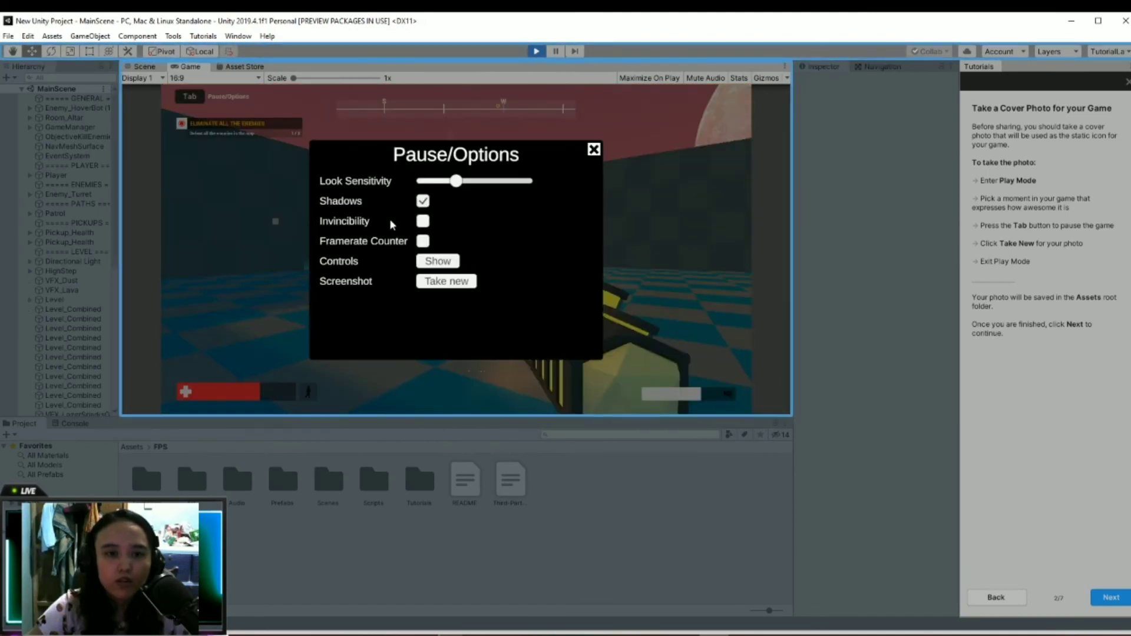
left_click(432, 281)
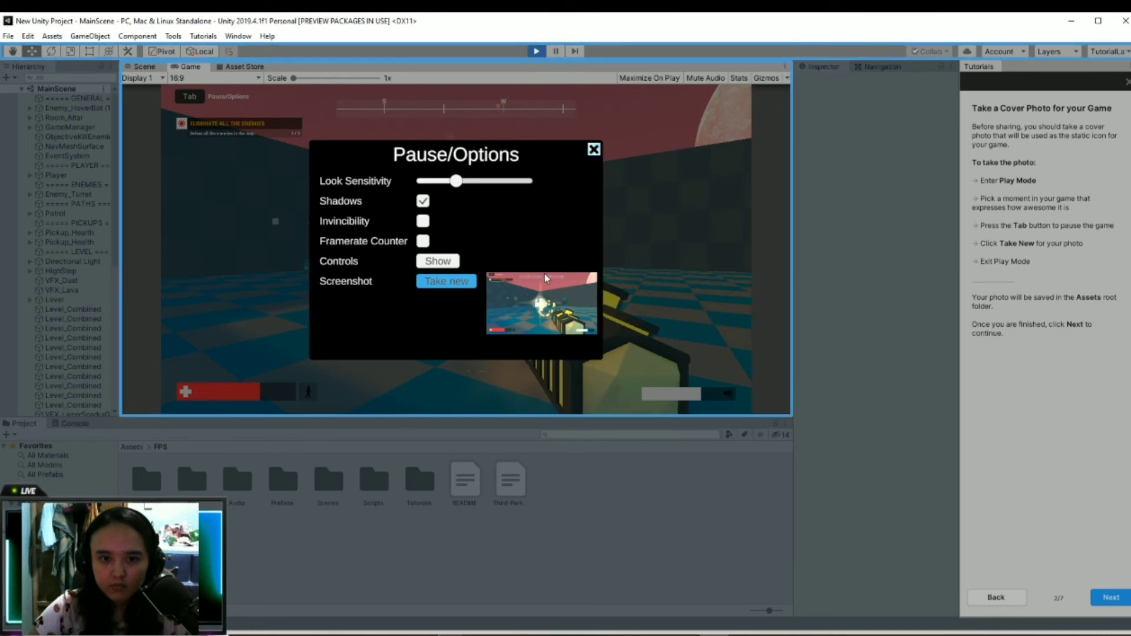
key("Tab")
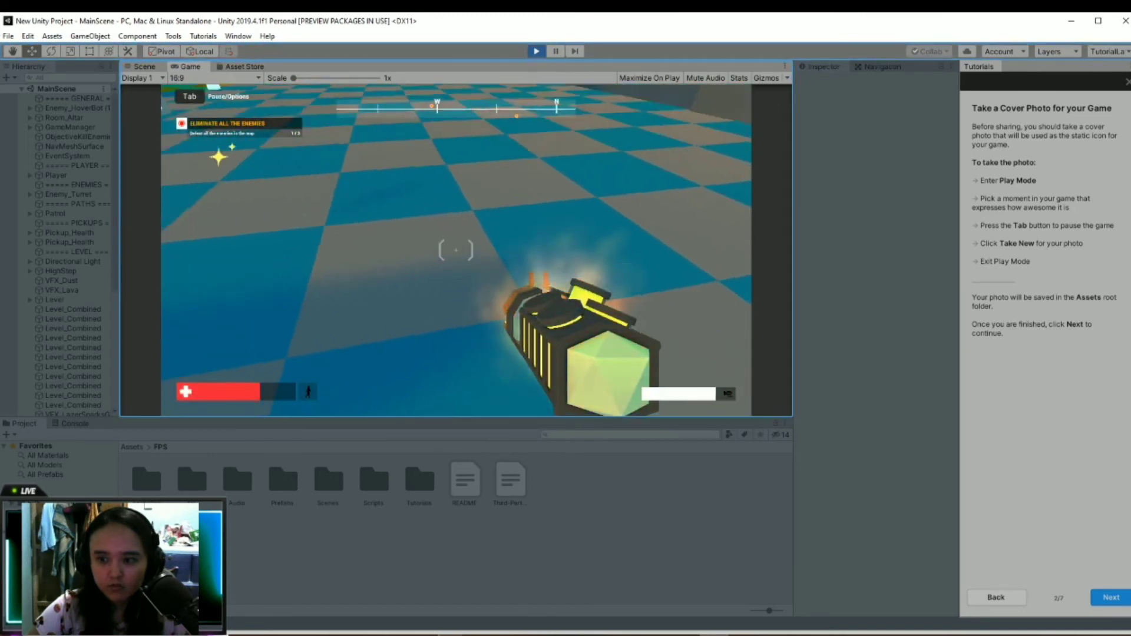
key("Tab")
key("ctrl+p")
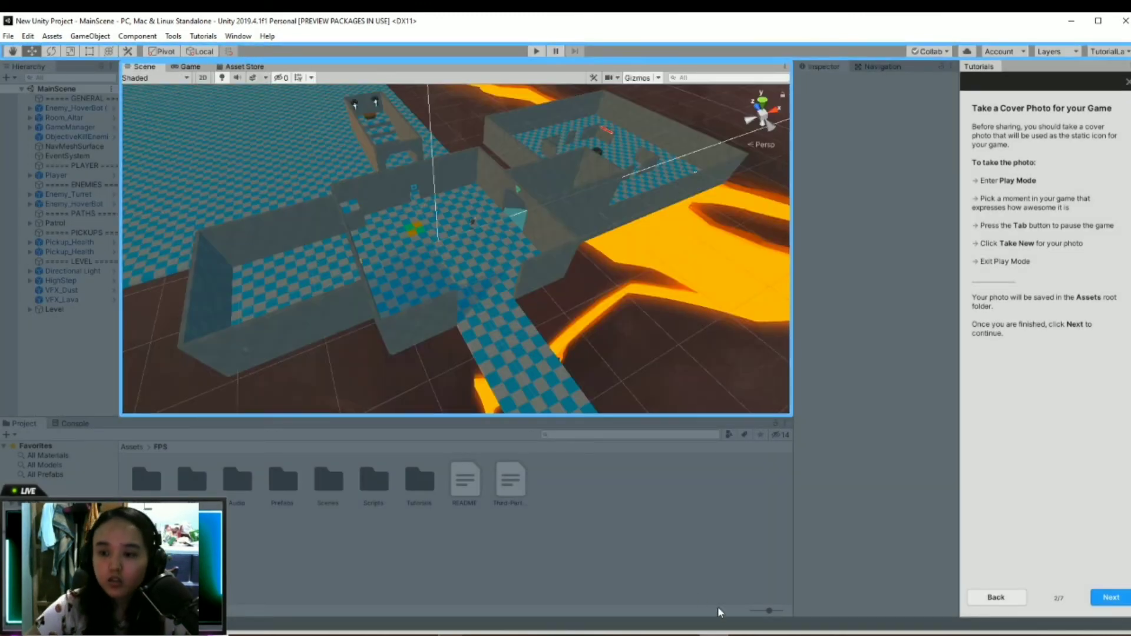
- Advance the tutorial to 'Switch Platform and Build' and open Build Settings
left_click(1095, 598)
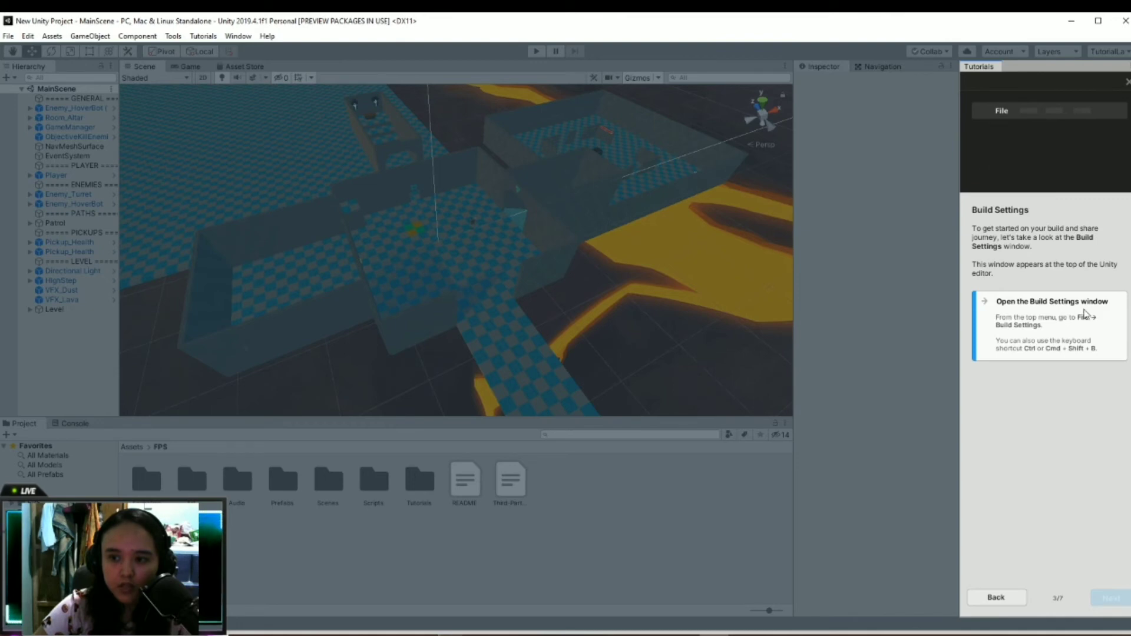
left_click(7, 37)
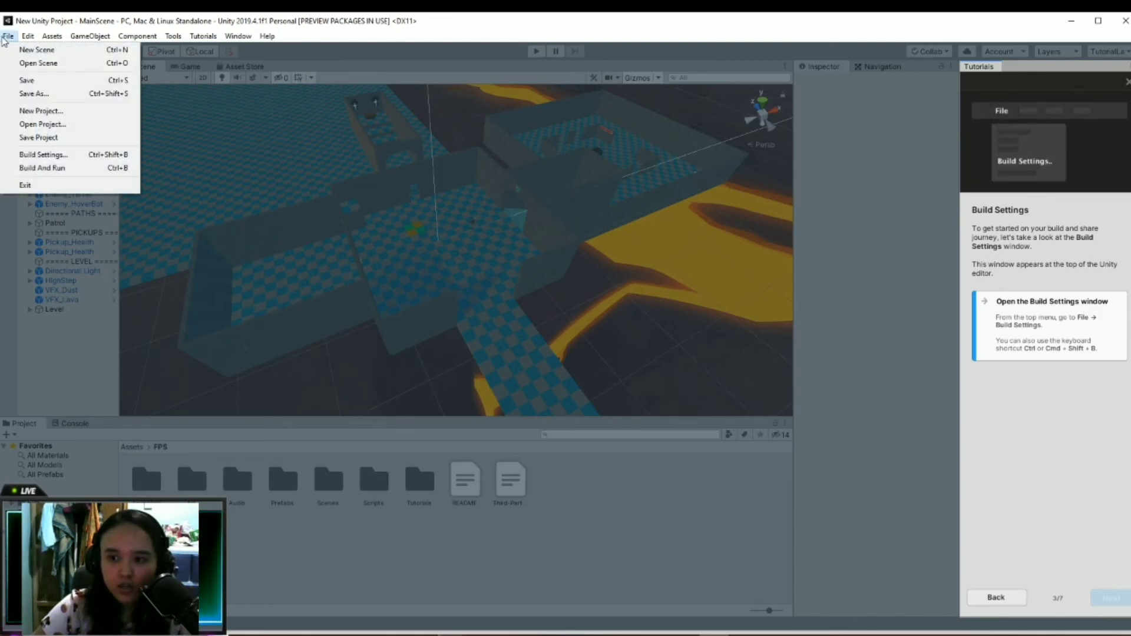
left_click(51, 155)
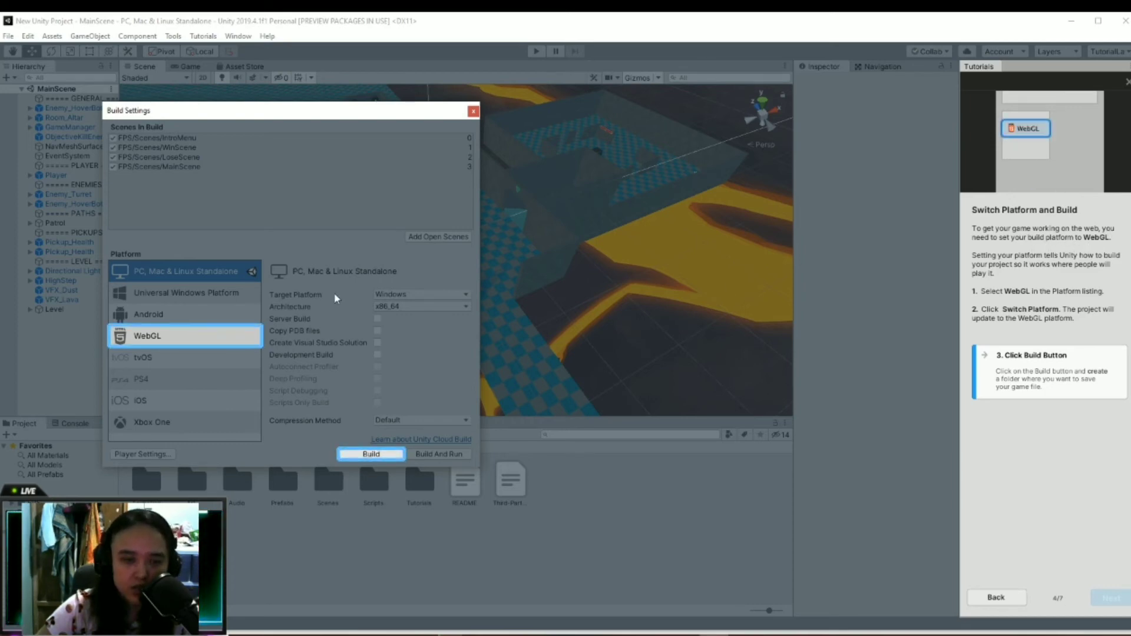
- Select WebGL in the Platform list and switch the project to it
left_click(213, 334)
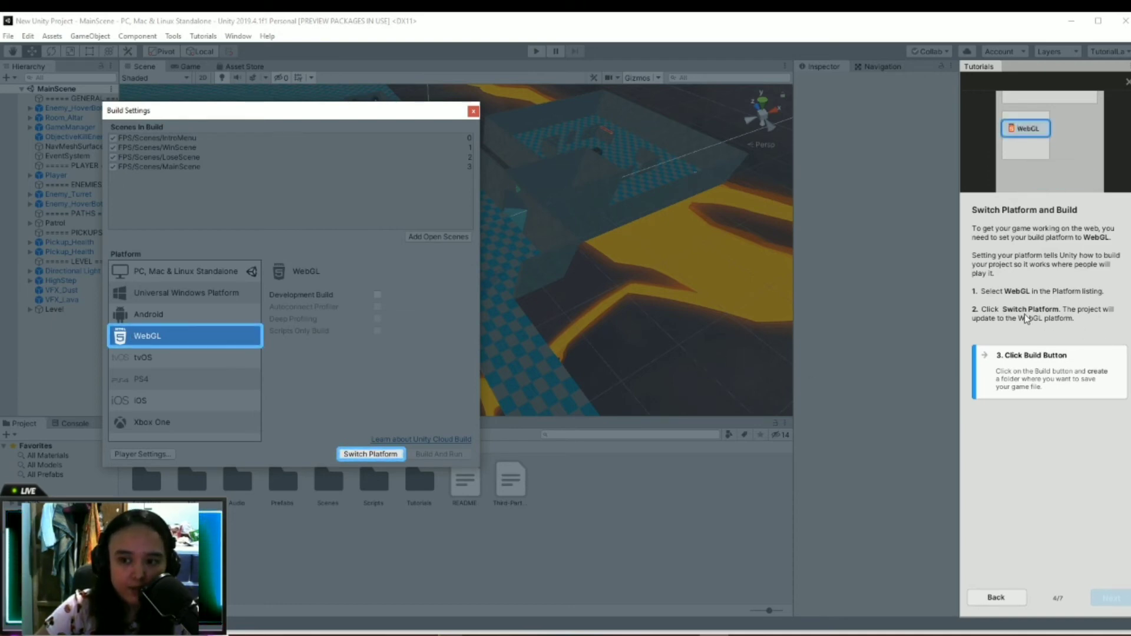
left_click(382, 455)
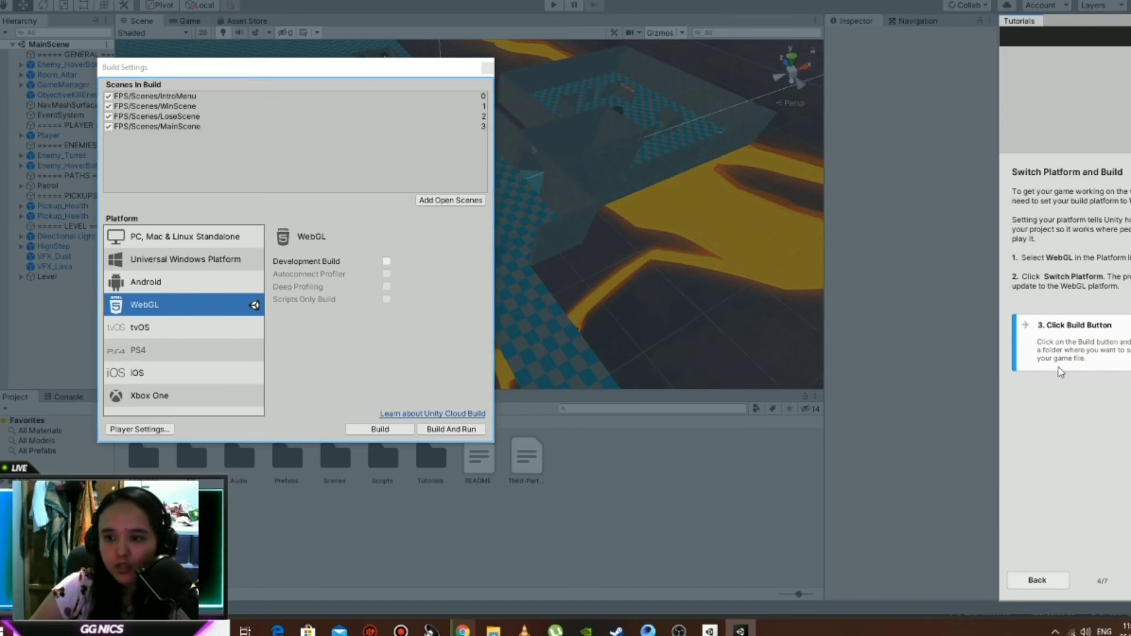
- Start the build and browse the output folder picker to the Desktop
left_click(380, 429)
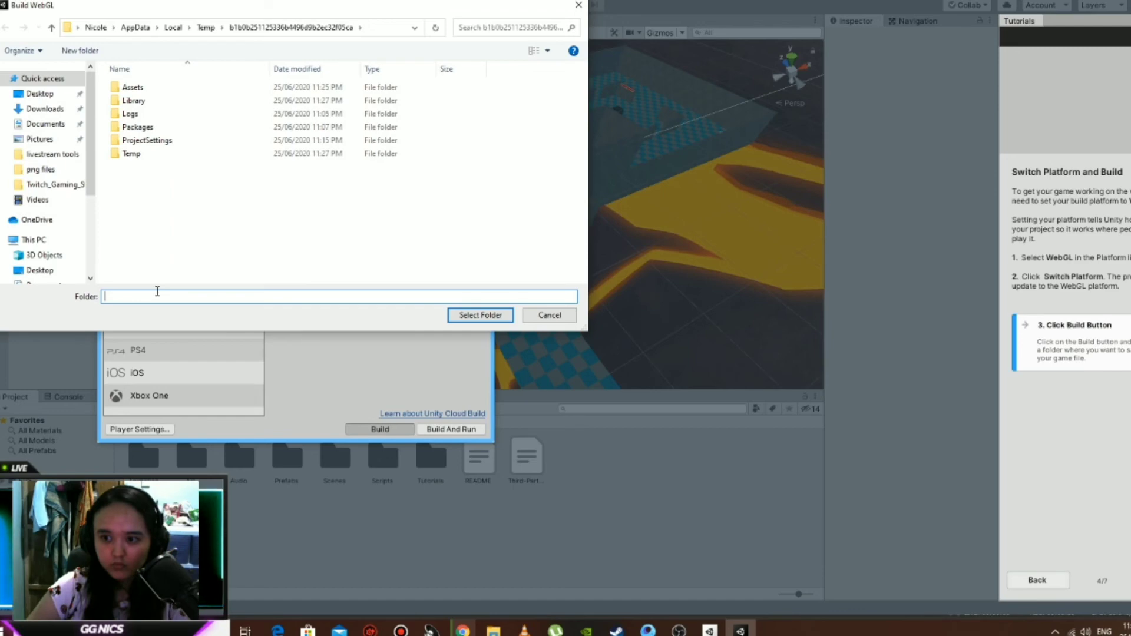
left_click(27, 95)
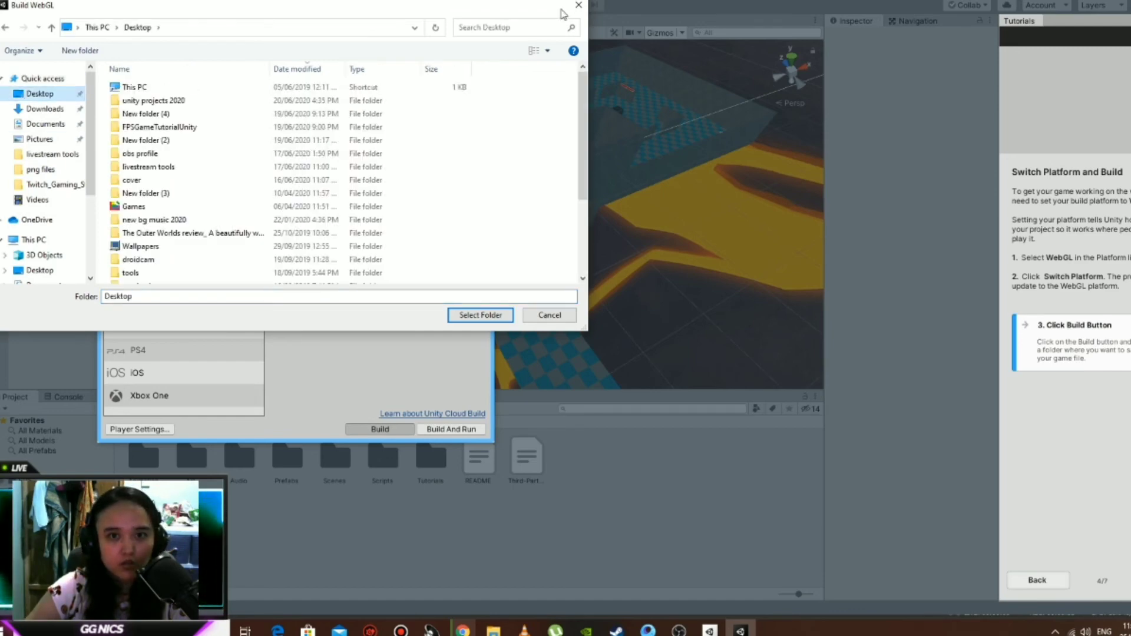
left_click(577, 5)
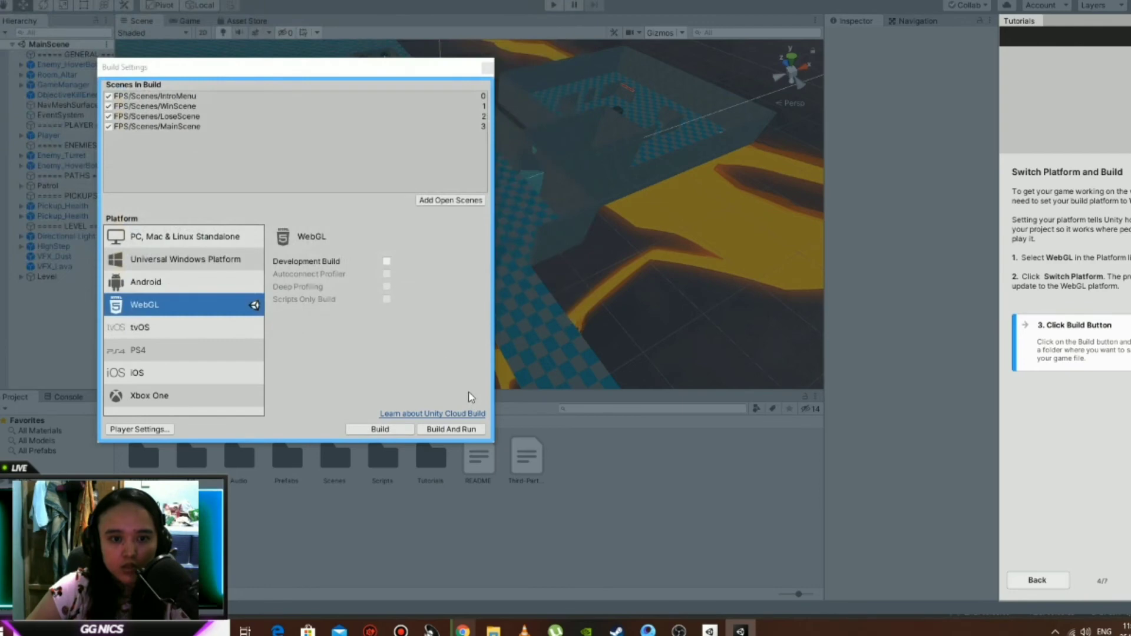
left_click(411, 432)
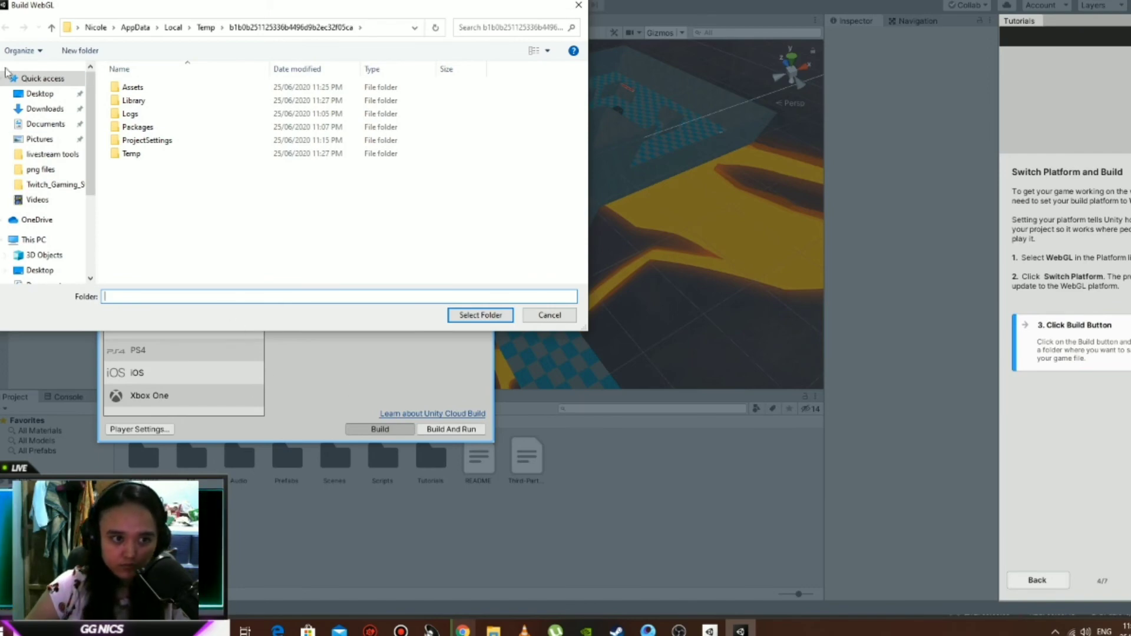
left_click(40, 93)
- Create a new Desktop folder named FpsUnityTutorial and select it as the build output
left_click(165, 295)
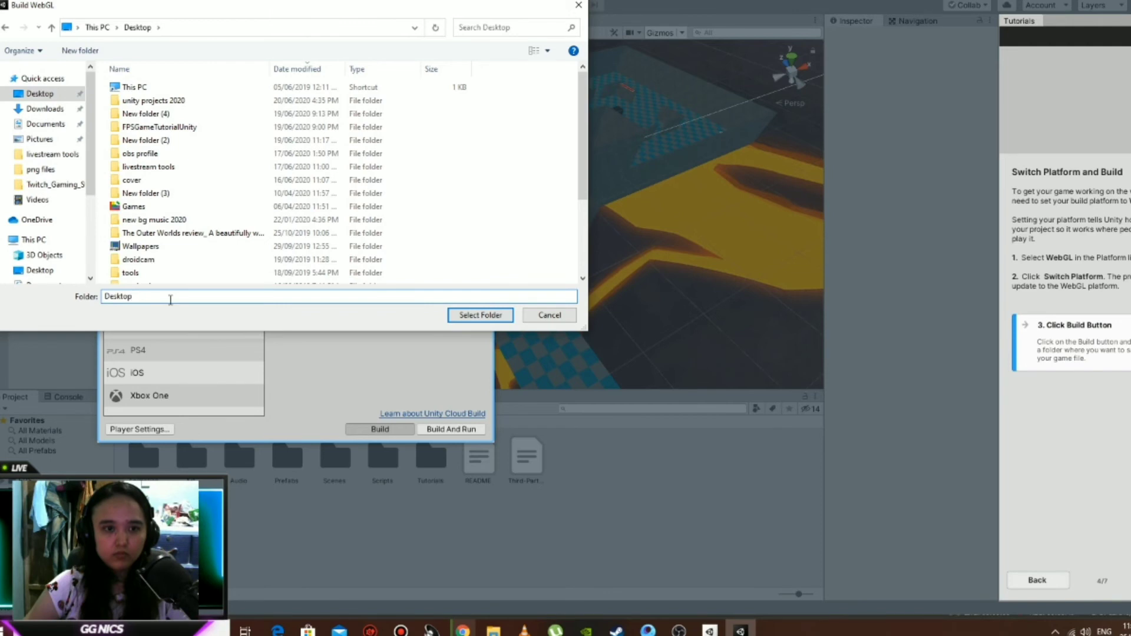
key("BackSpace")
key("BackSpace")
key("BackSpace")
key("BackSpace")
key("BackSpace")
key("BackSpace")
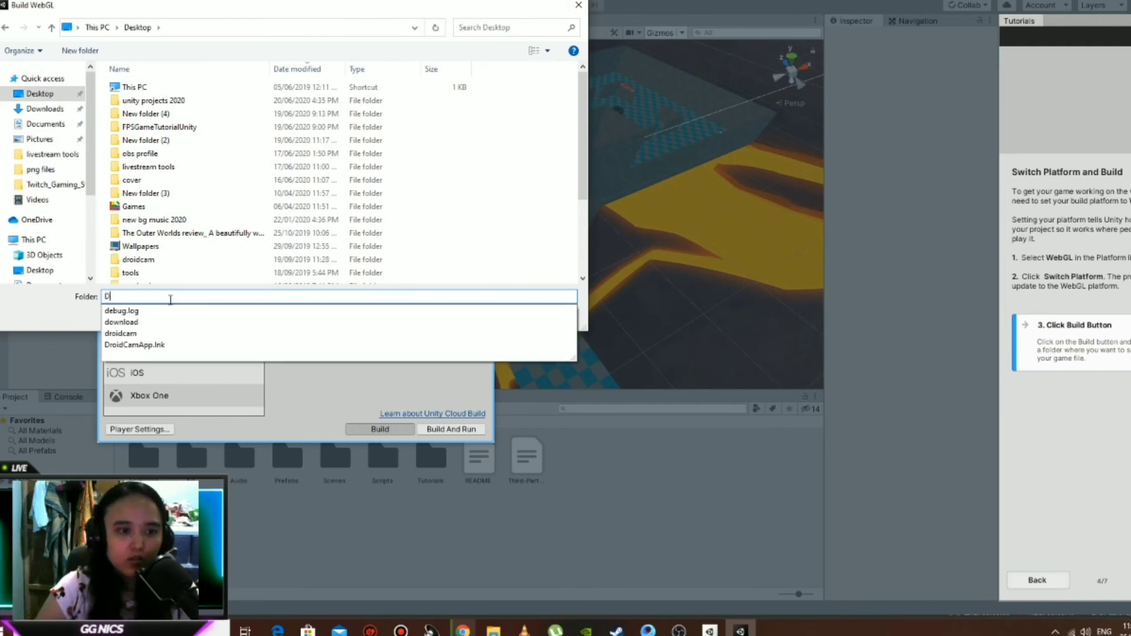
key("BackSpace")
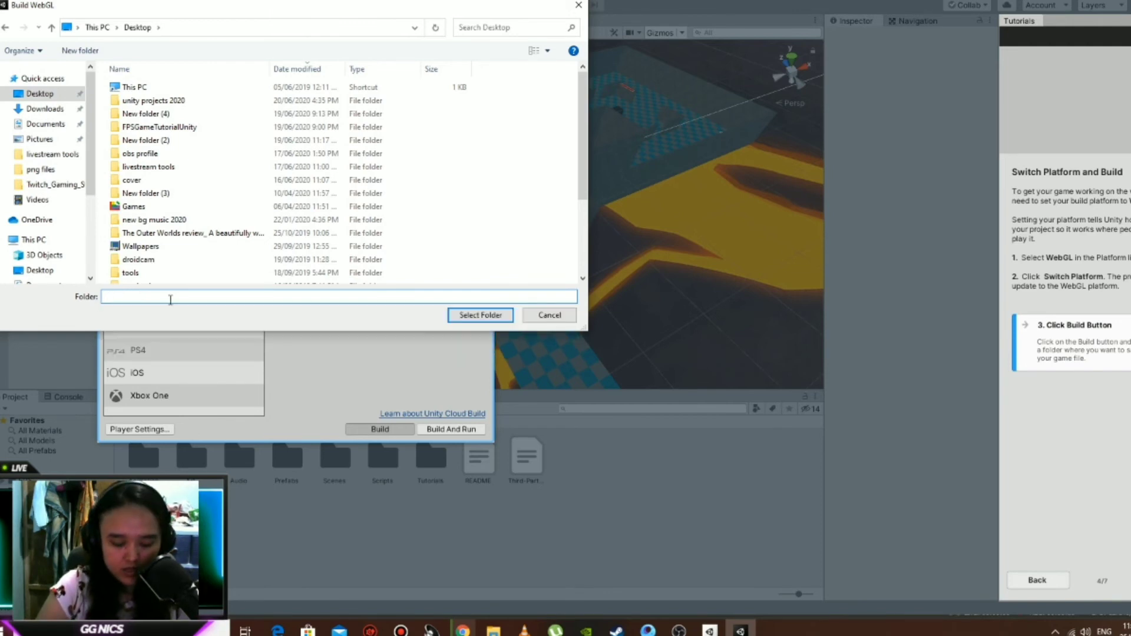
type("fpsGa")
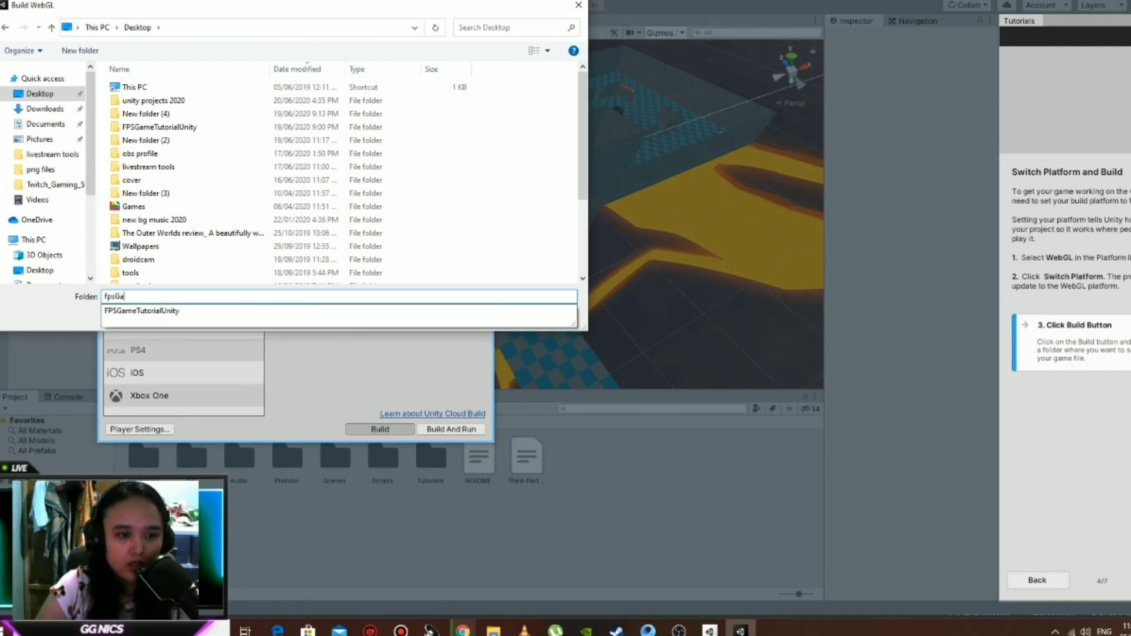
type("Tu")
key("BackSpace")
type("U")
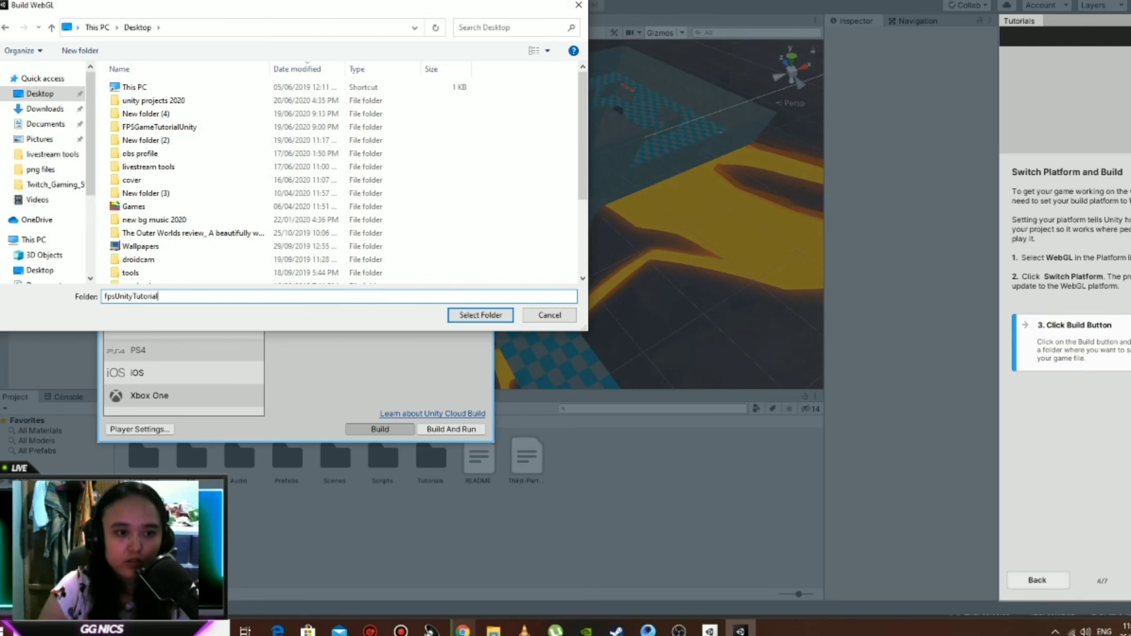
left_click(82, 55)
type("FpsUnityTutorial")
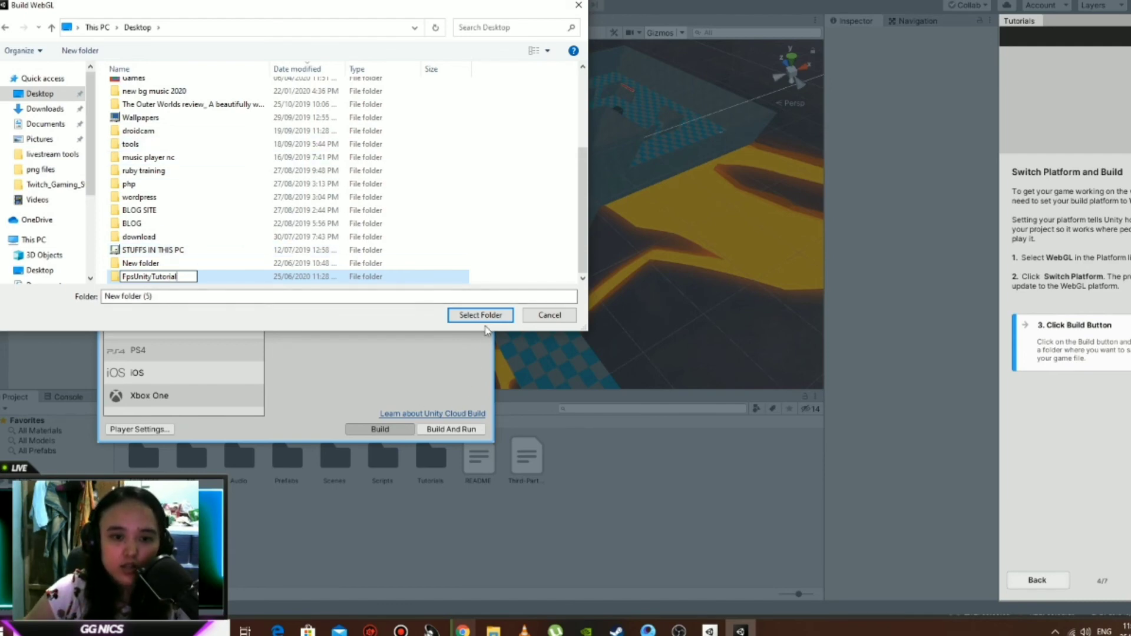
key("Return")
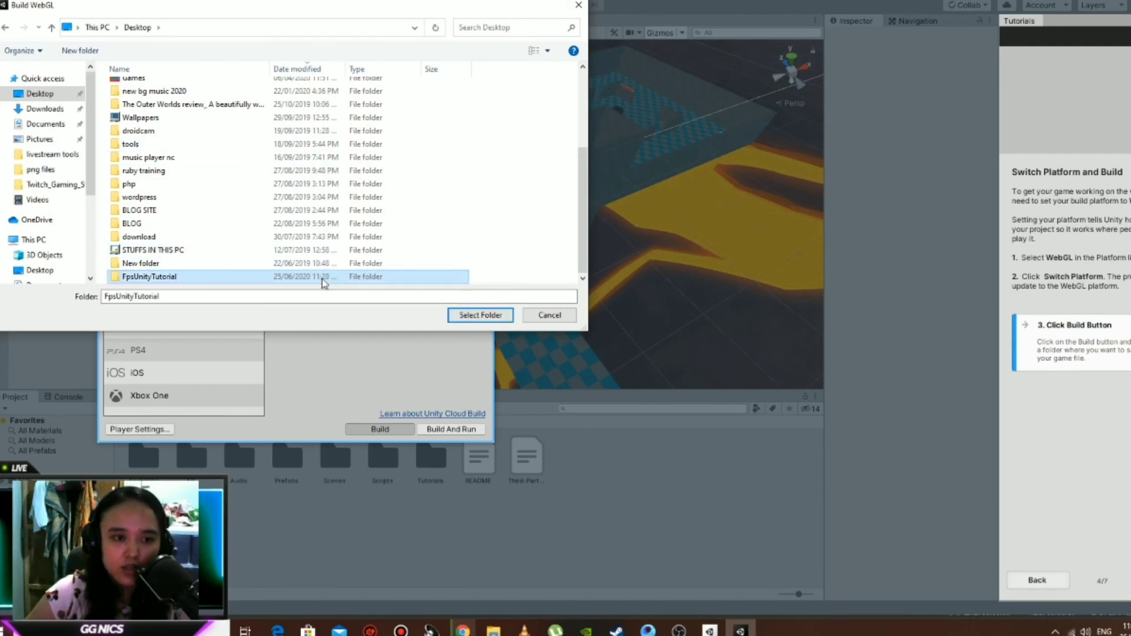
left_click(480, 316)
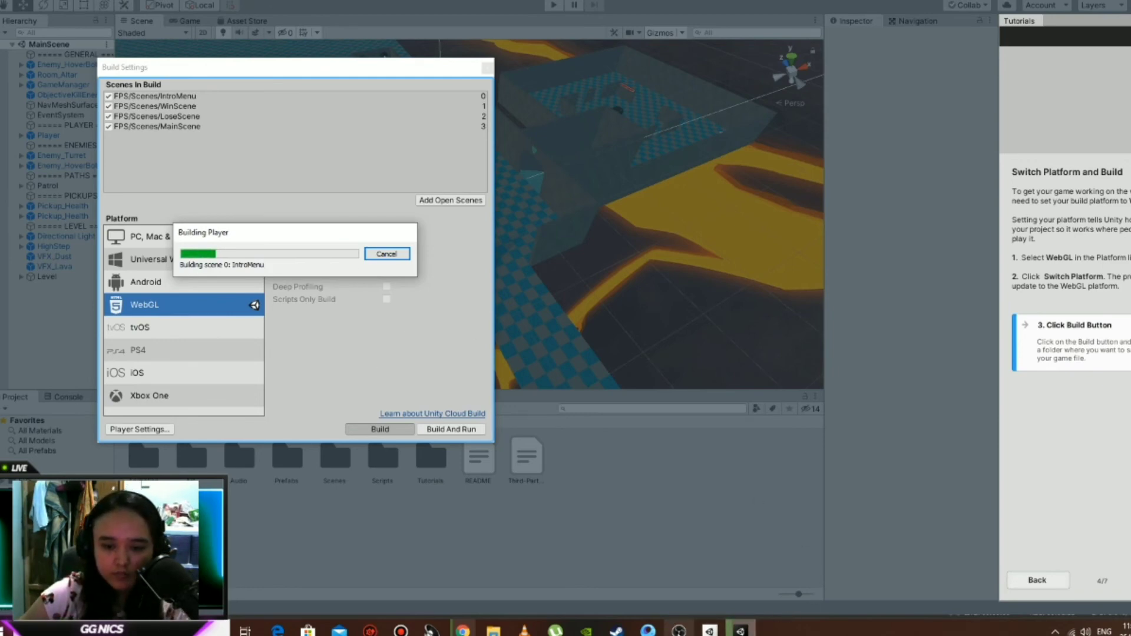
- Wait for the WebGL build of all four scenes to finish
mouse_move(679, 629)
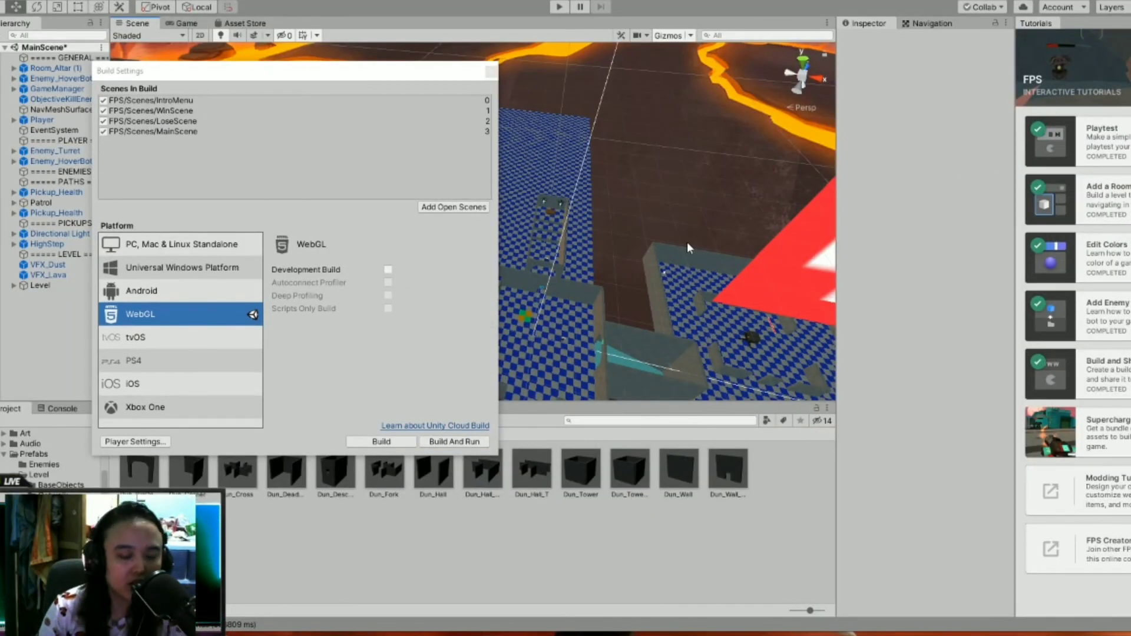
mouse_move(498, 634)
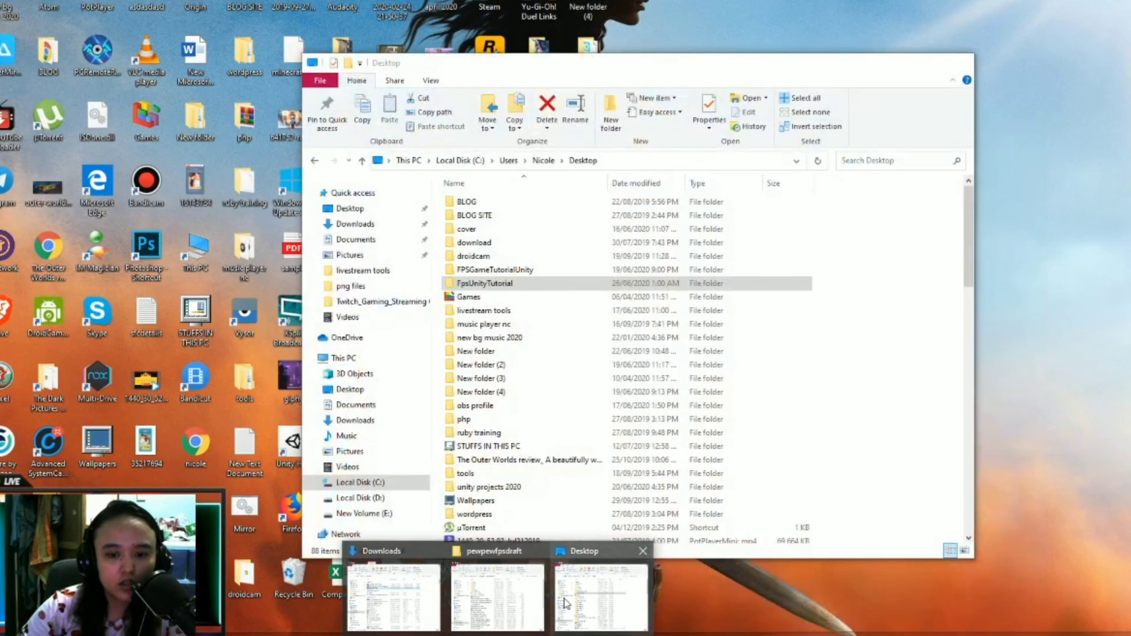
- Open index.html in the Desktop FpsUnityTutorial folder to launch the build in the browser
left_click(557, 614)
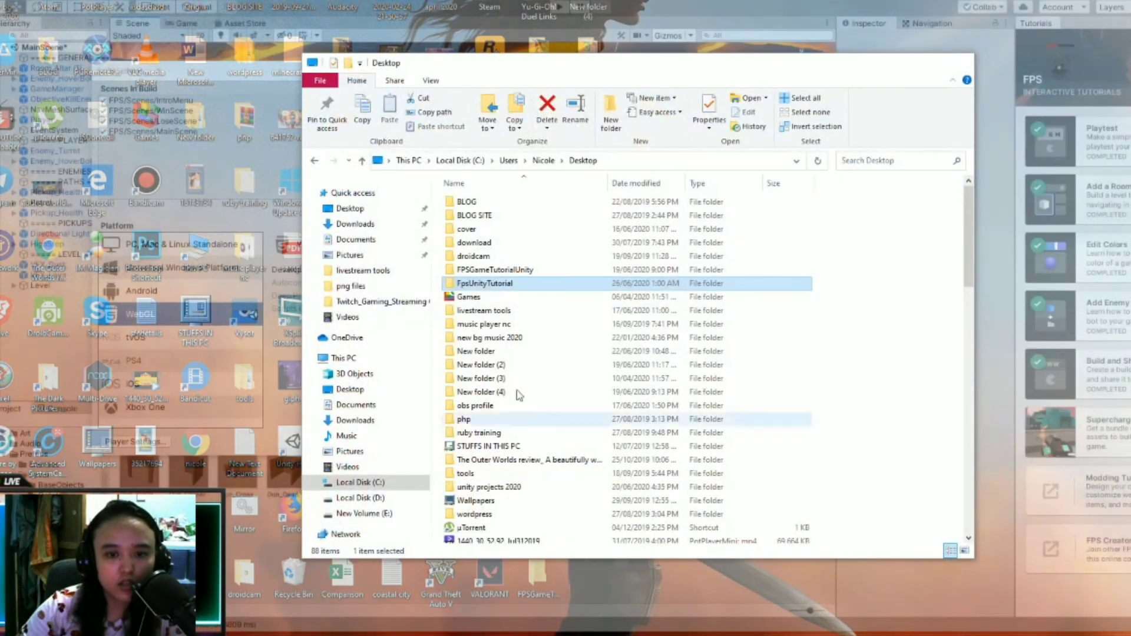
double_click(471, 284)
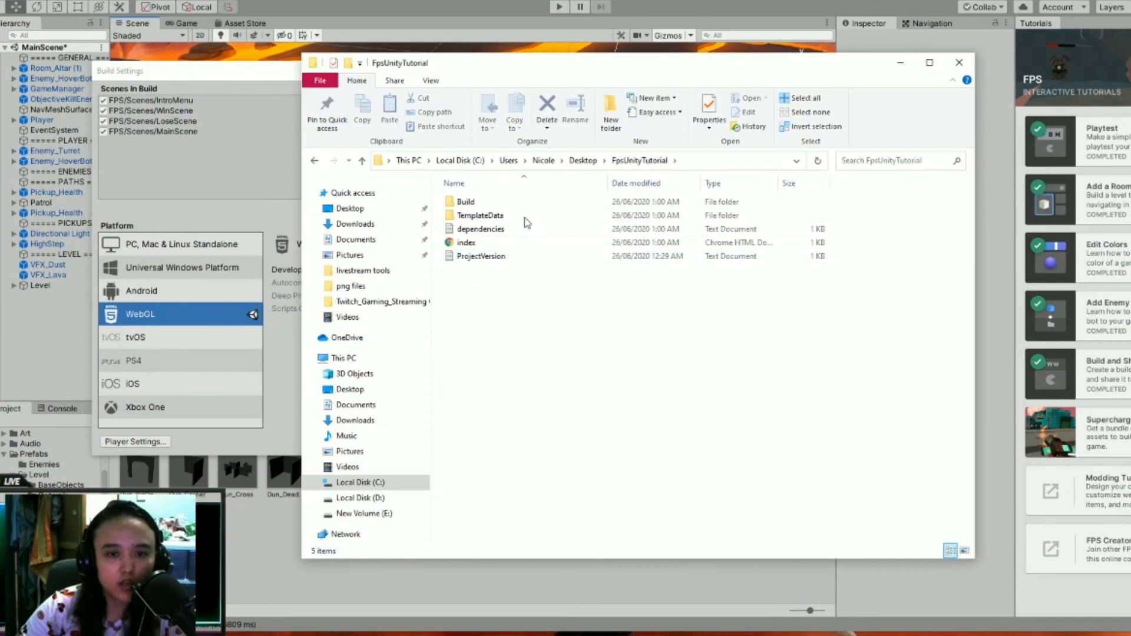
double_click(465, 242)
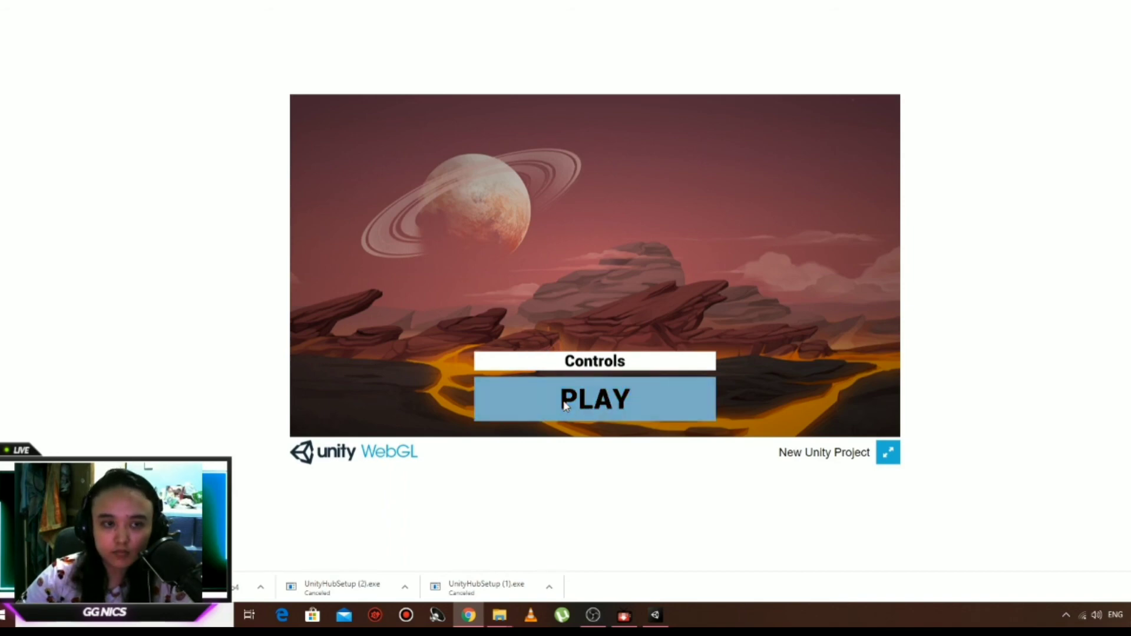
- Start the game, walk to the doorway and shoot the first enemy, switching weapons
left_click(565, 405)
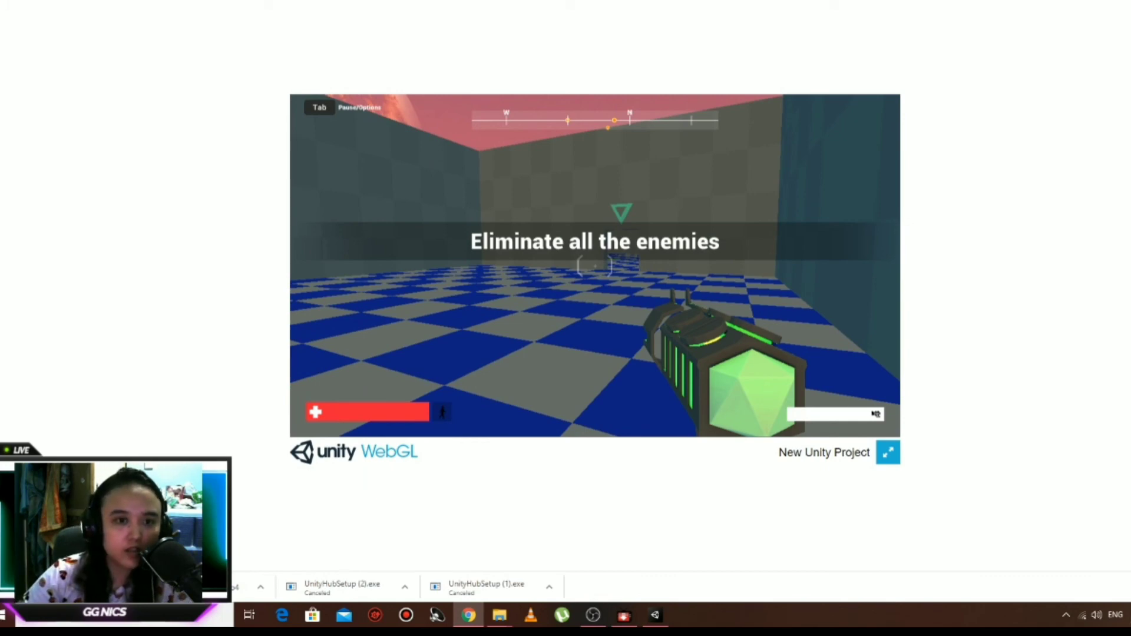
key("w")
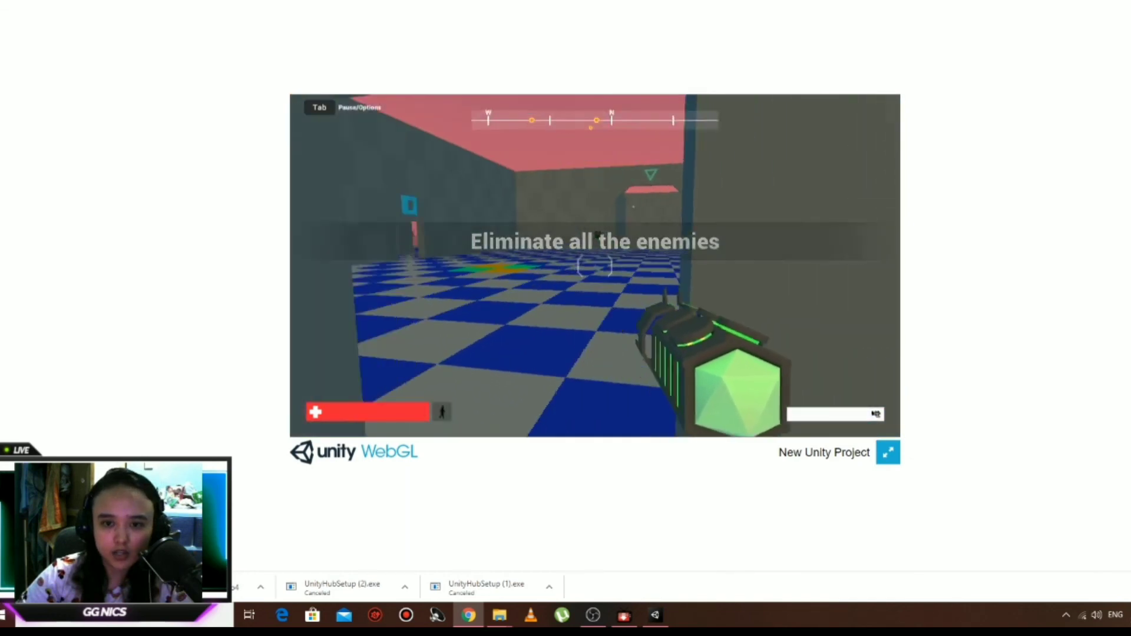
left_click(594, 267)
scroll(595, 266, "down", 1)
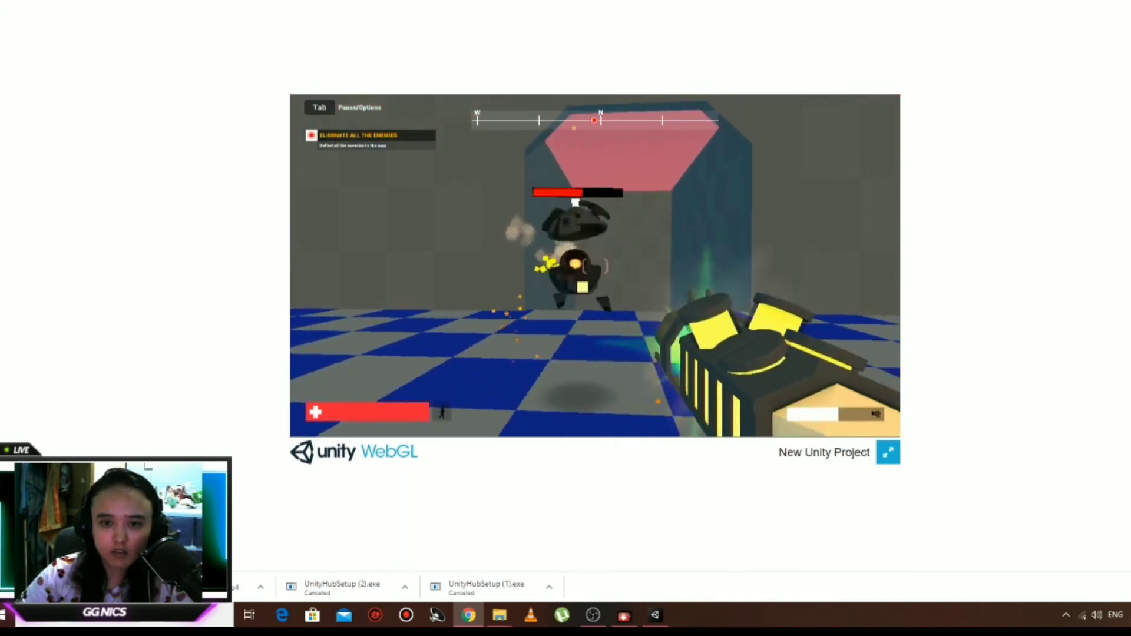
left_click(595, 266)
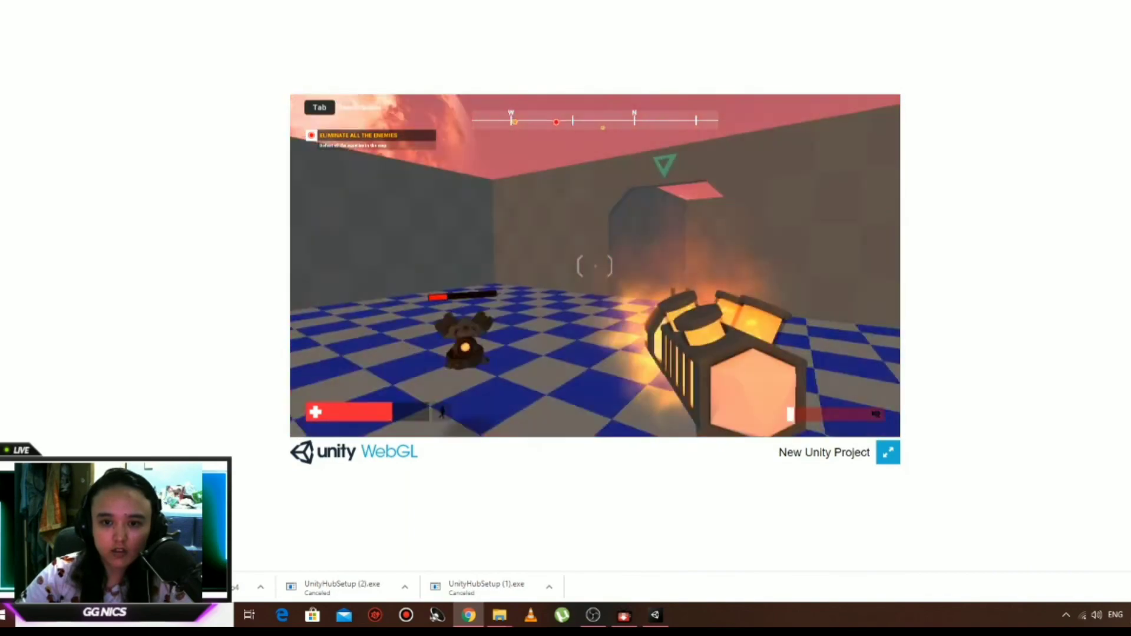
scroll(595, 266, "down", 1)
- Walk forward to grab the health pickup and cross the checkered arena floor
key("w")
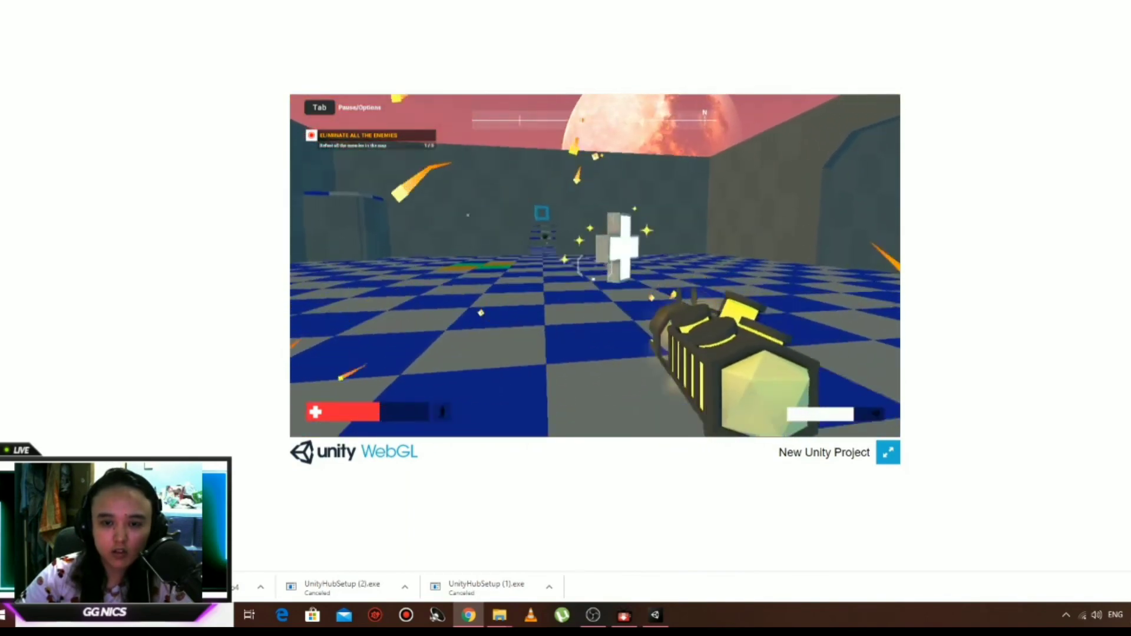
scroll(595, 266, "down", 1)
key("w")
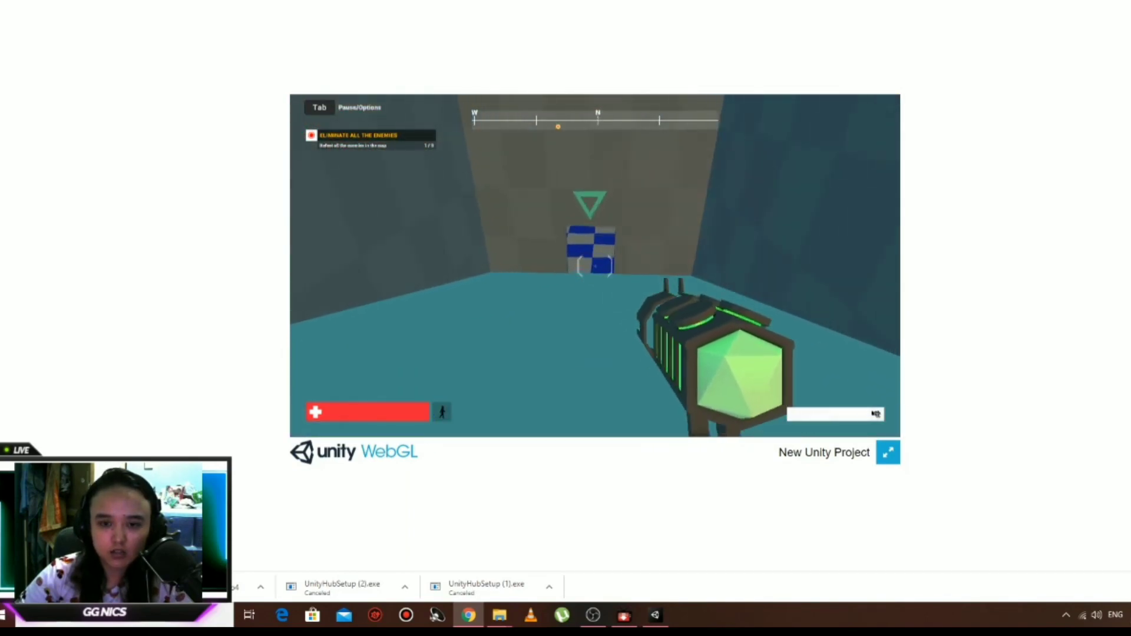
key("w")
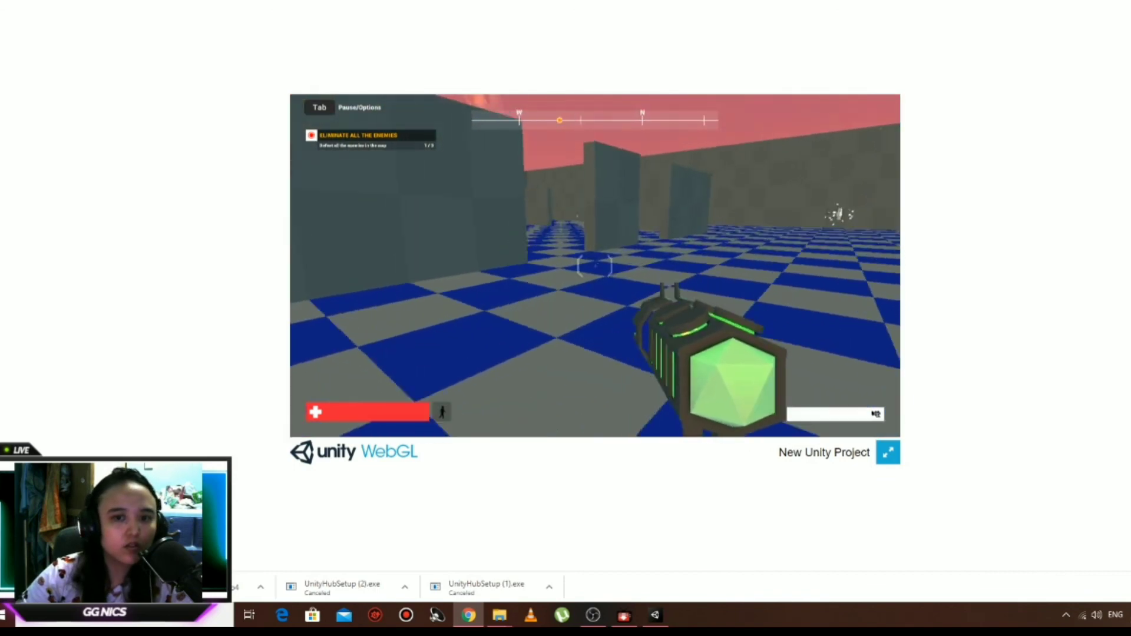
key("w")
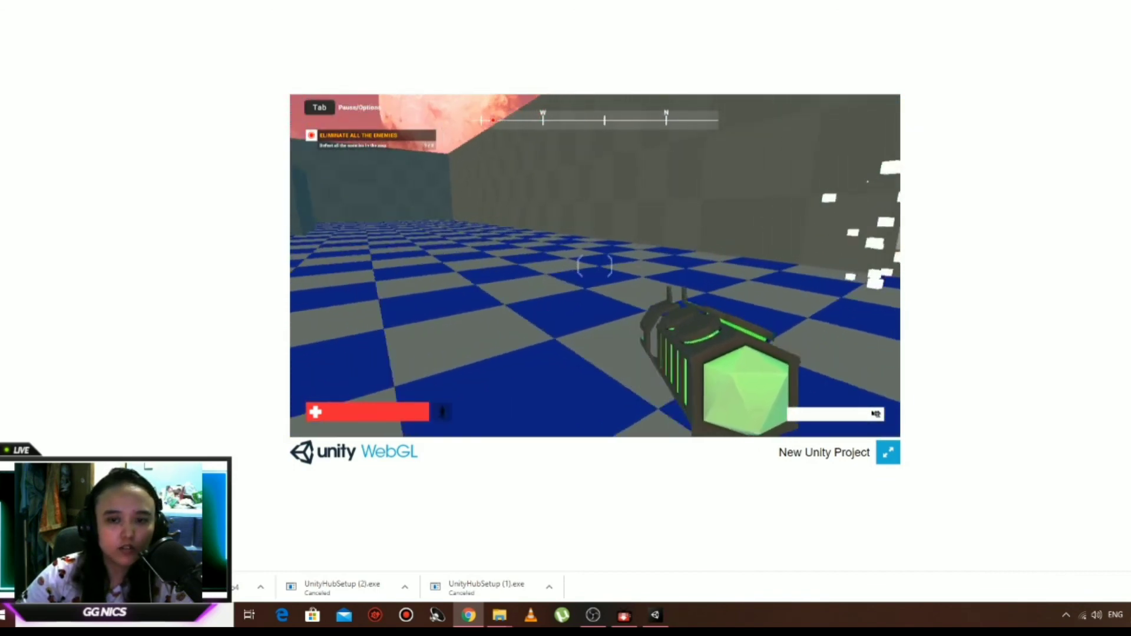
- Keep firing at the robot enemy across the arena while taking damage
left_click(595, 266)
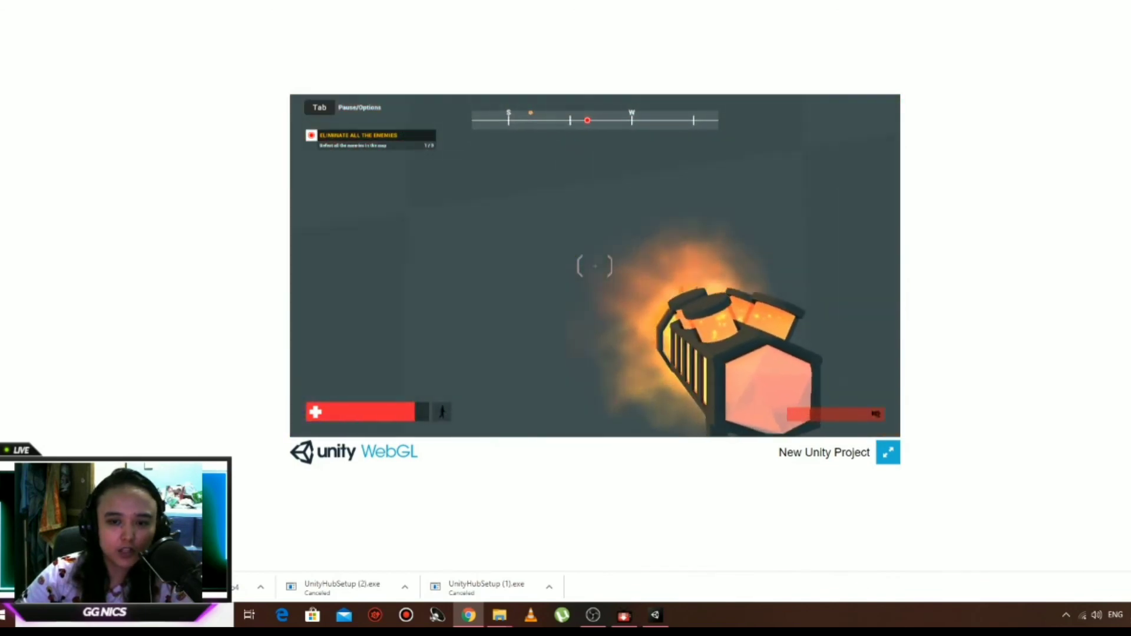
left_click(595, 266)
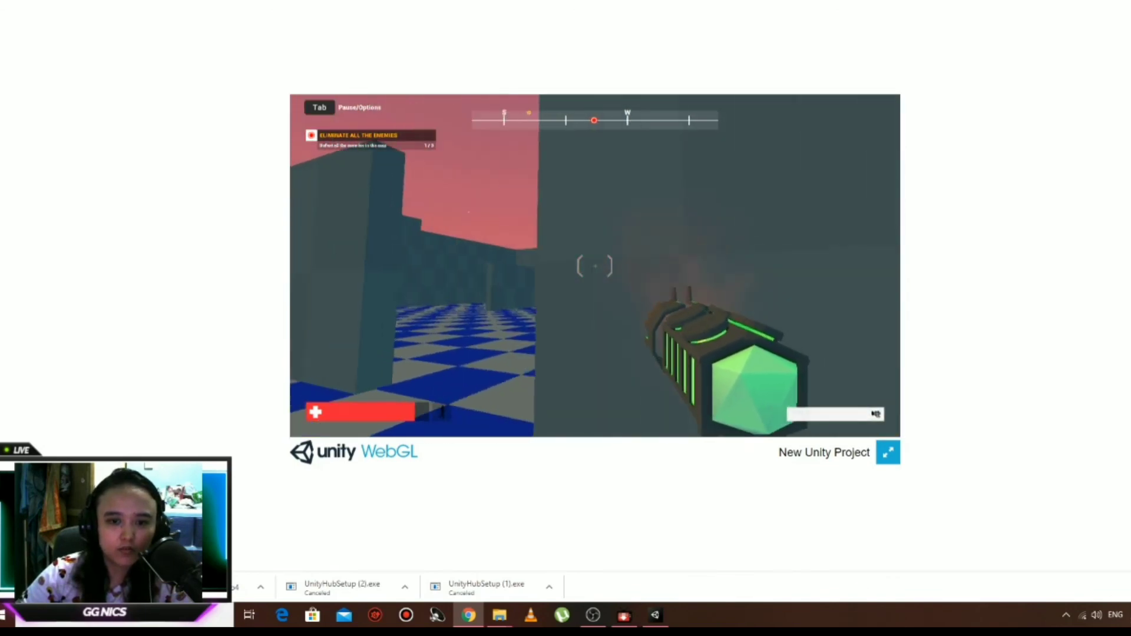
left_click(595, 266)
left_click(595, 266)
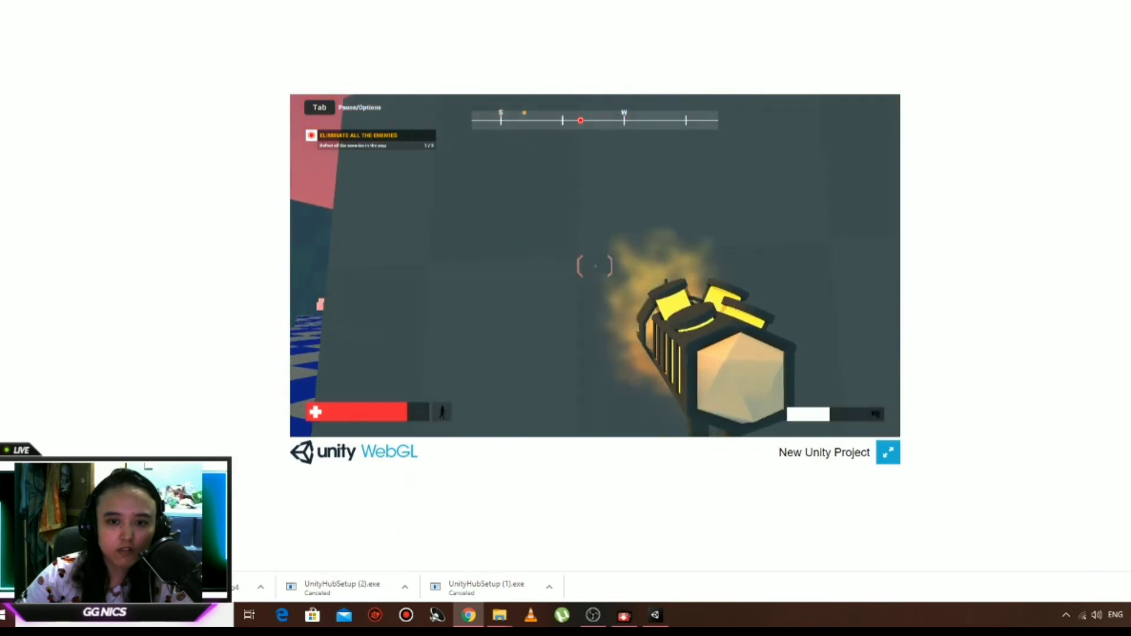
left_click(594, 266)
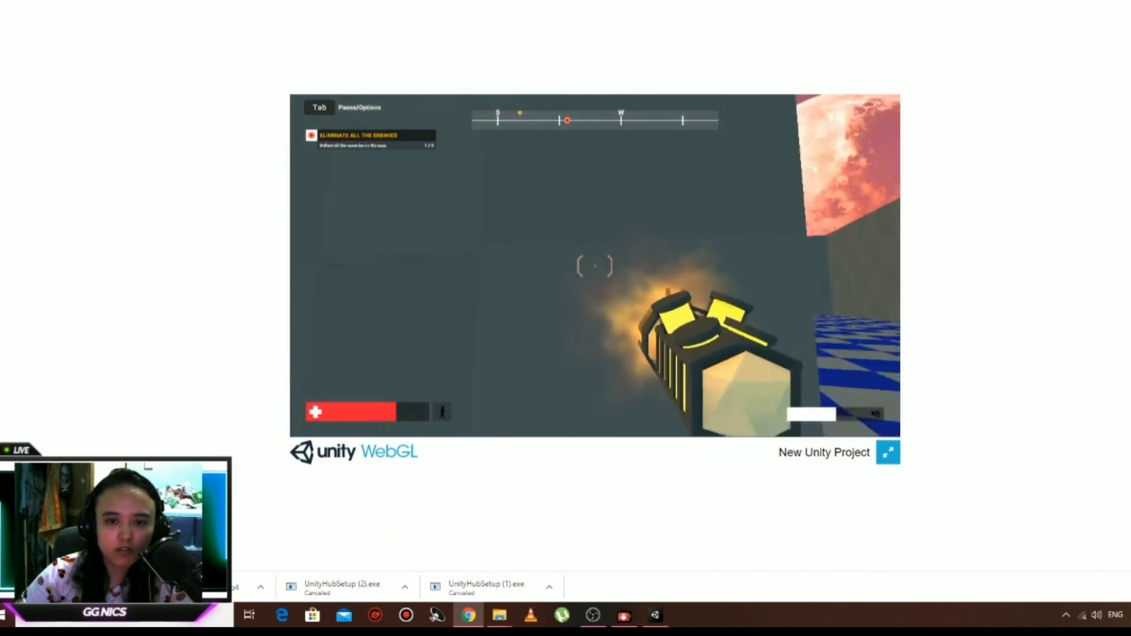
left_click(595, 267)
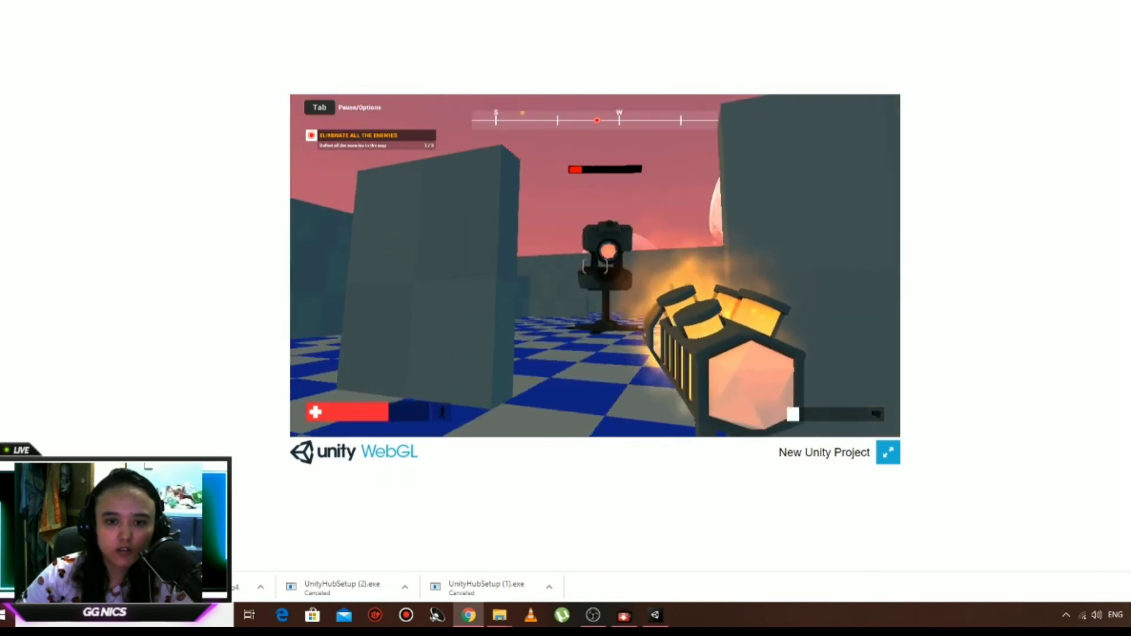
left_click(595, 266)
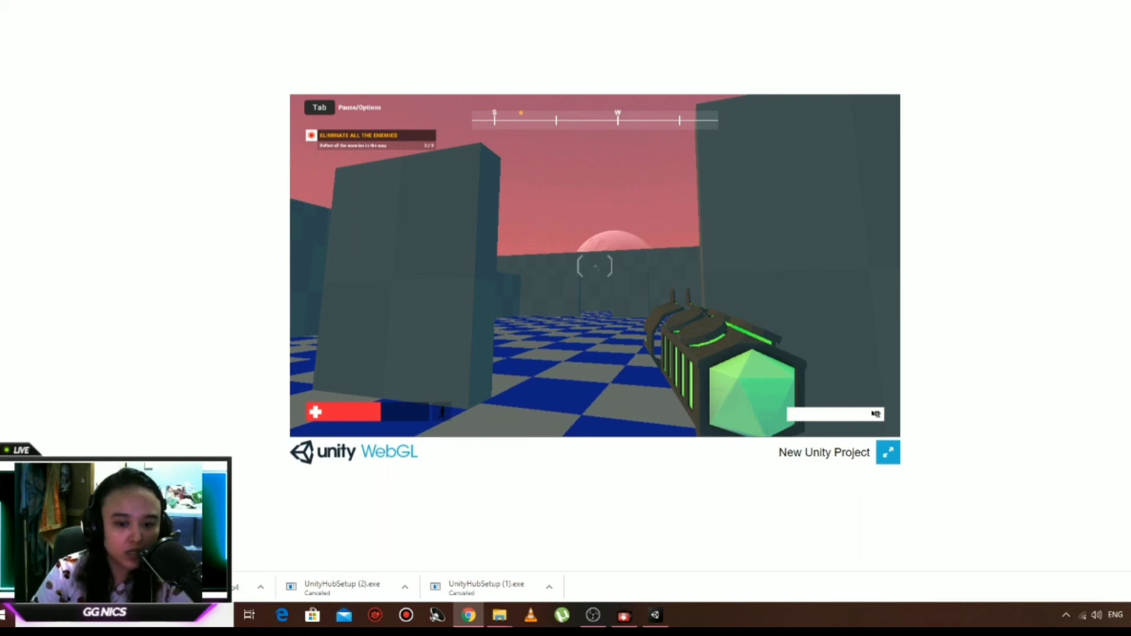
- Walk across the checkered floor and fire the weapon, then release the mouse and return to Unity
key("w")
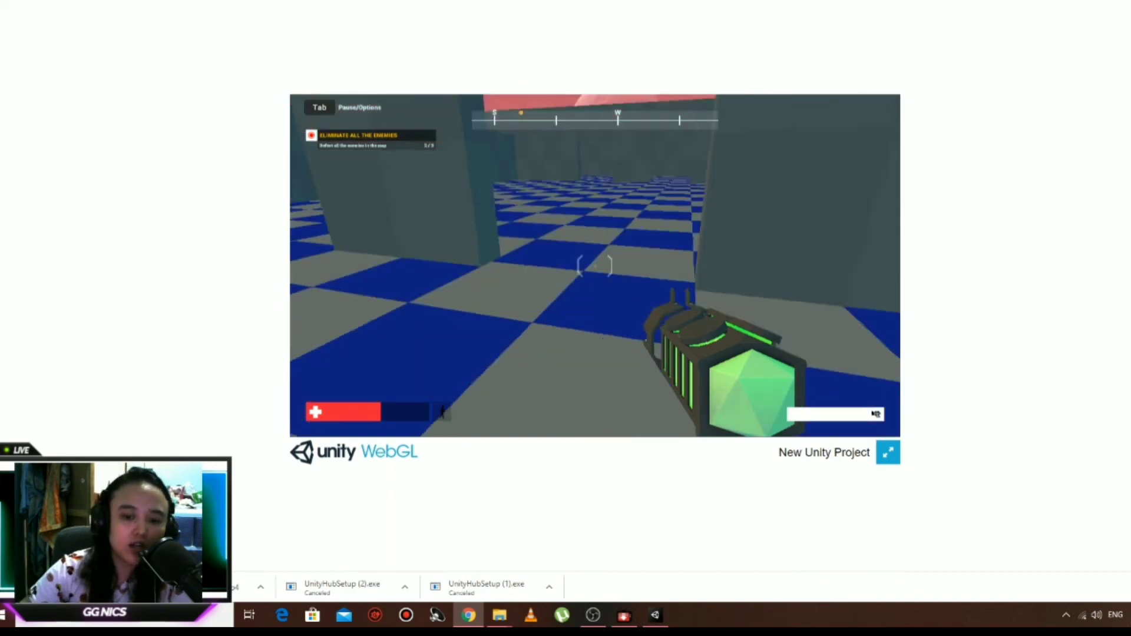
left_click(434, 433)
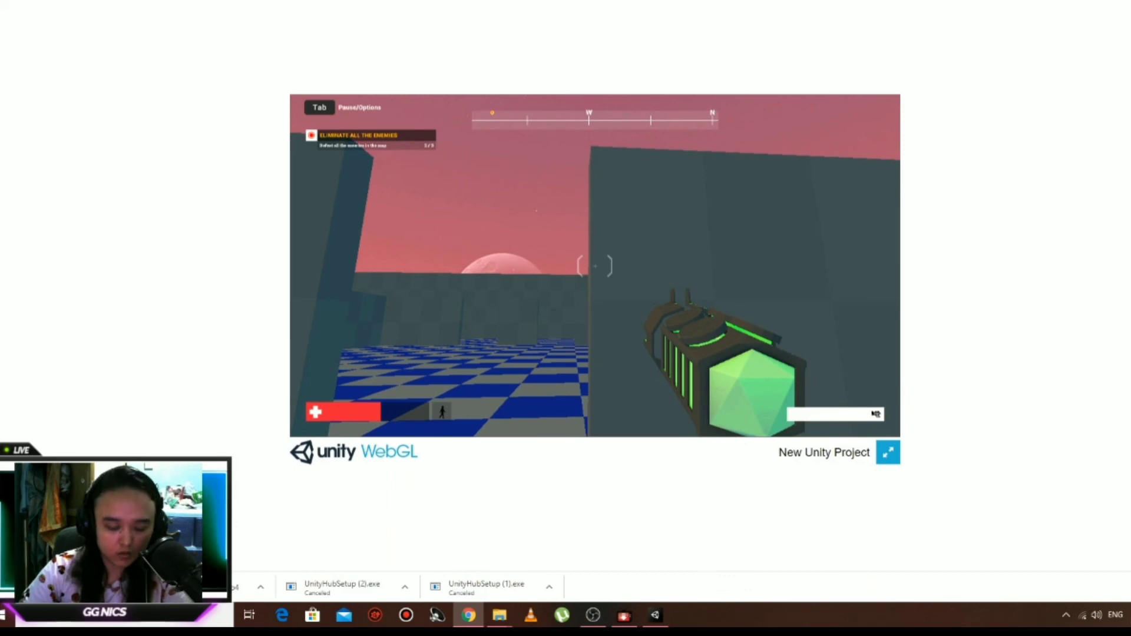
key("Escape")
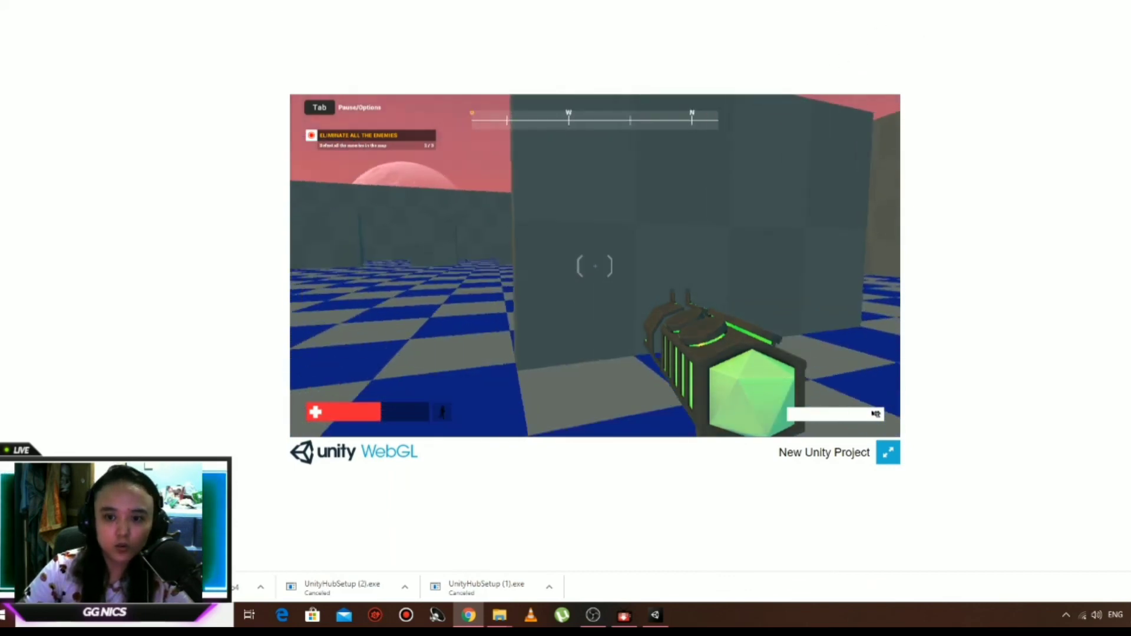
left_click(595, 266)
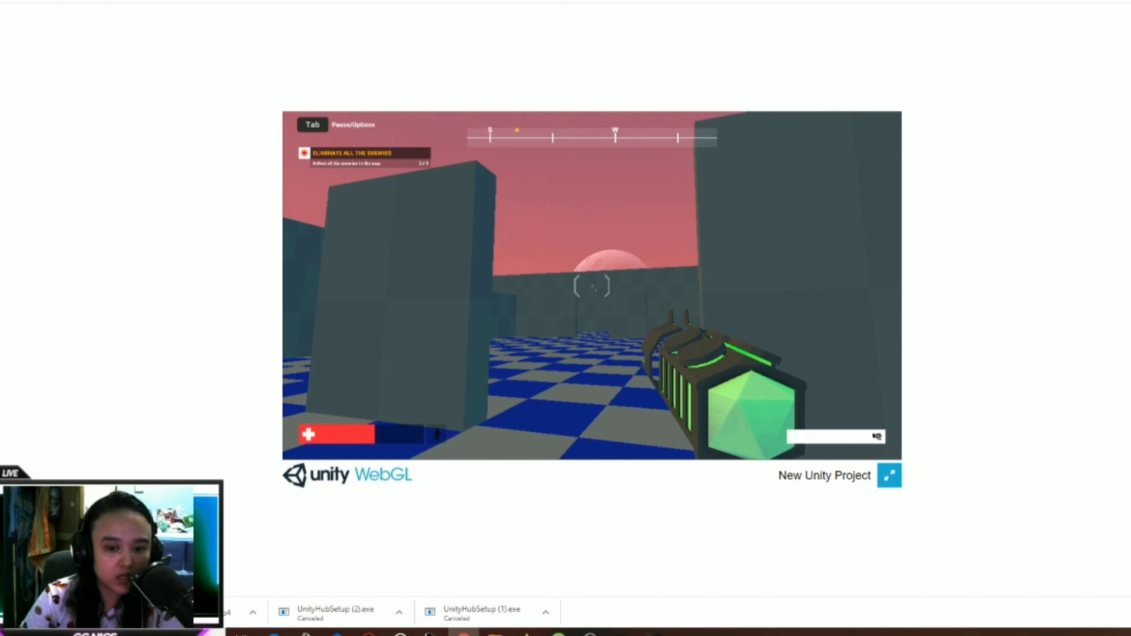
key("w")
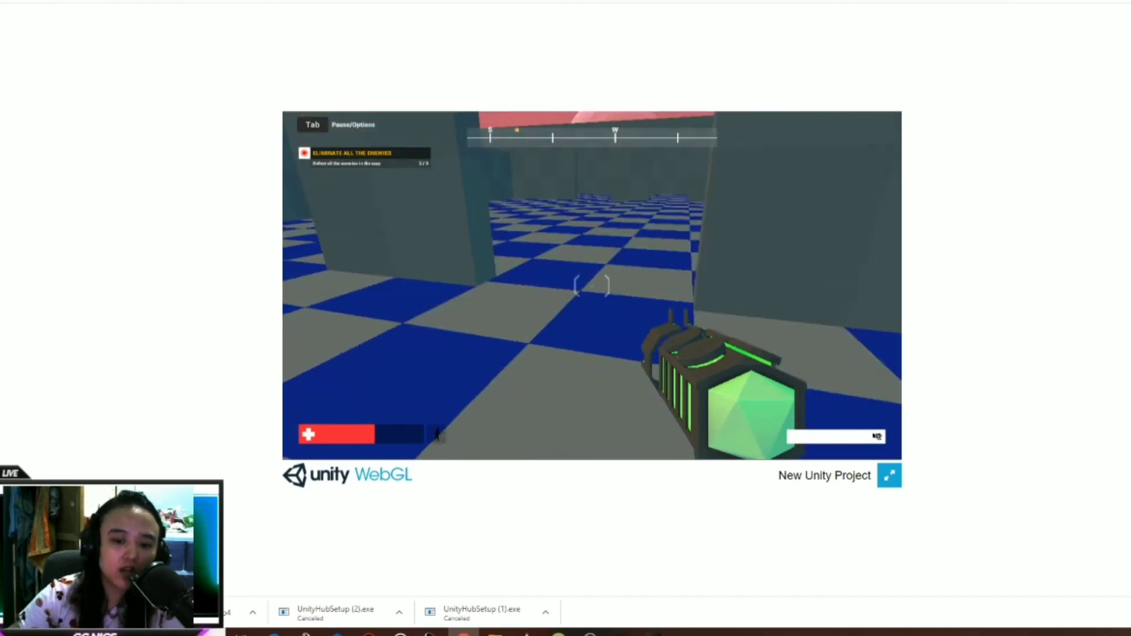
left_click(429, 454)
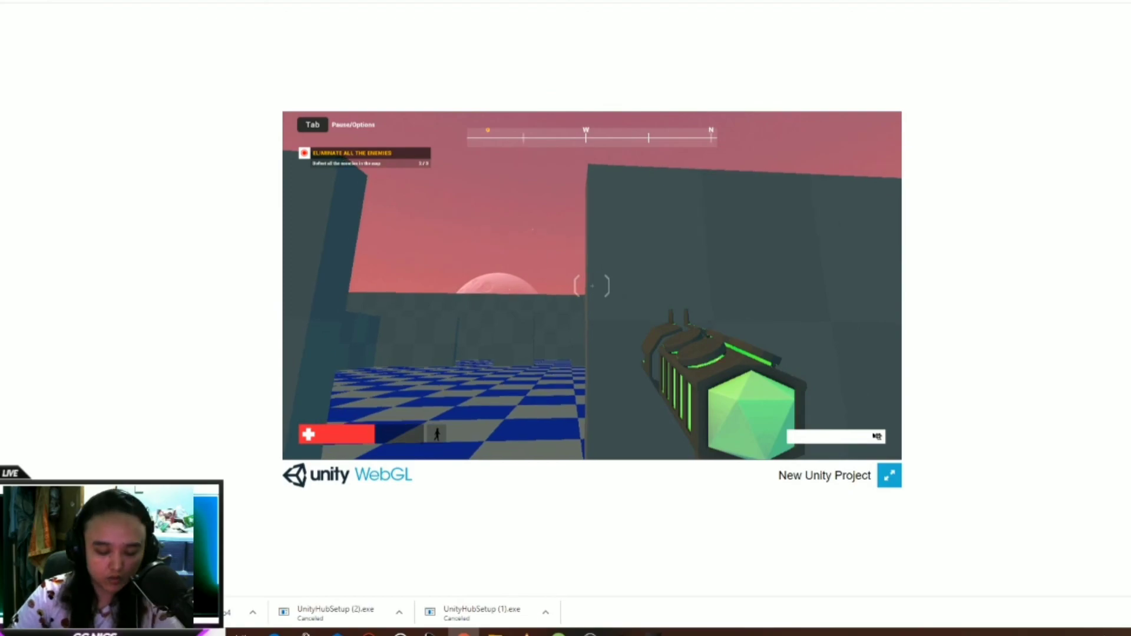
key("alt+Tab")
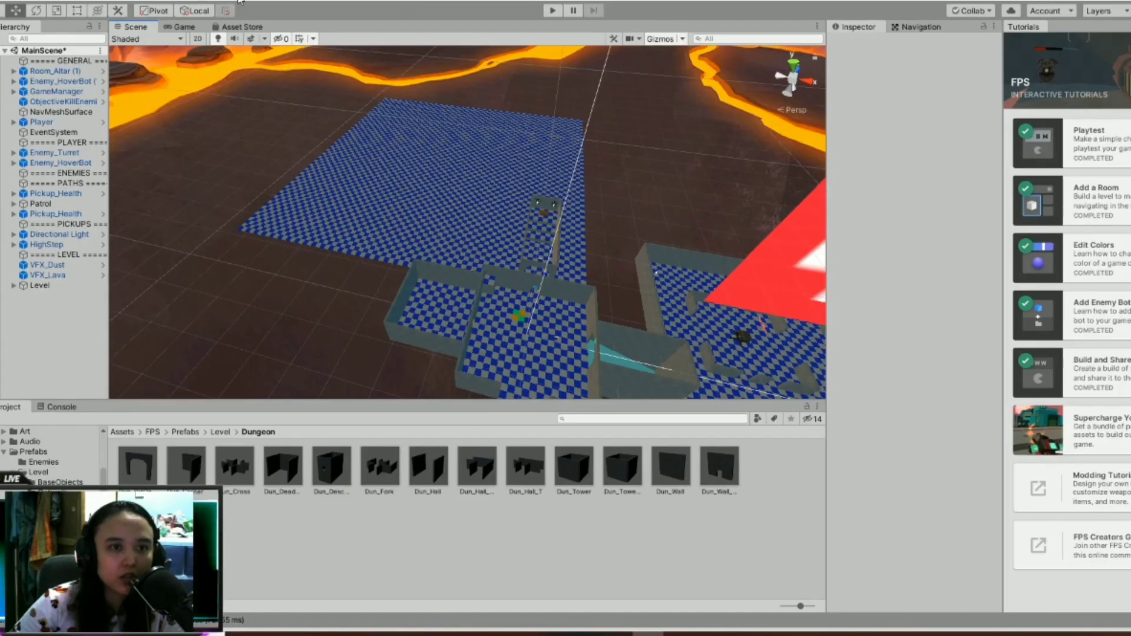
- In Publish > Share WebGL Game, replace 'Untitled' with the new game name and choose a thumbnail image
left_click(240, 1)
left_click(262, 59)
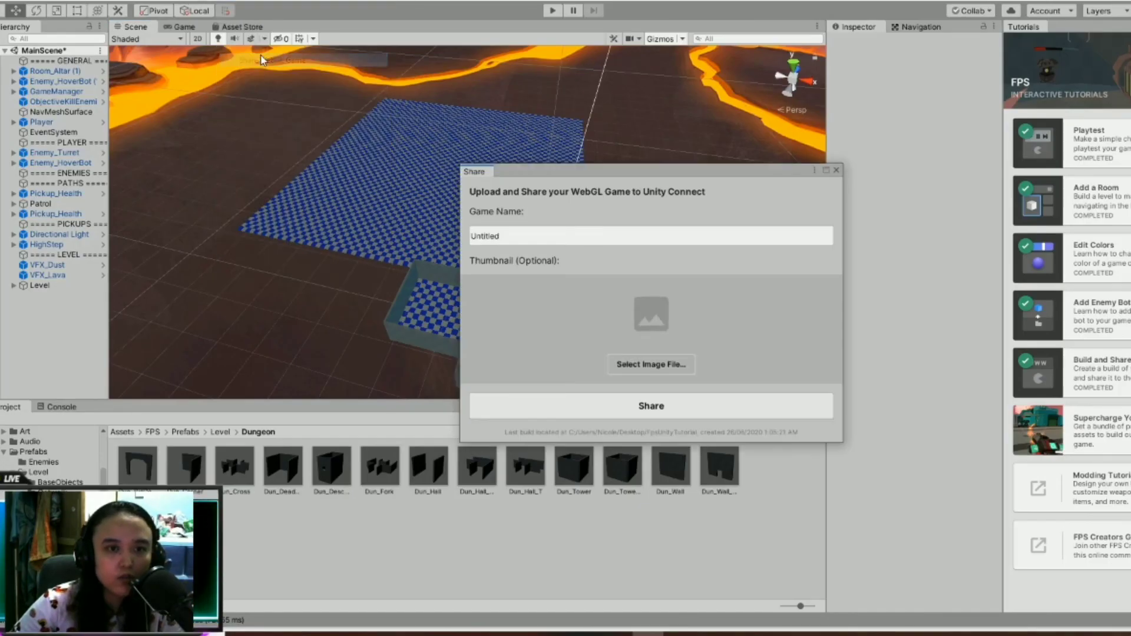
left_click(534, 243)
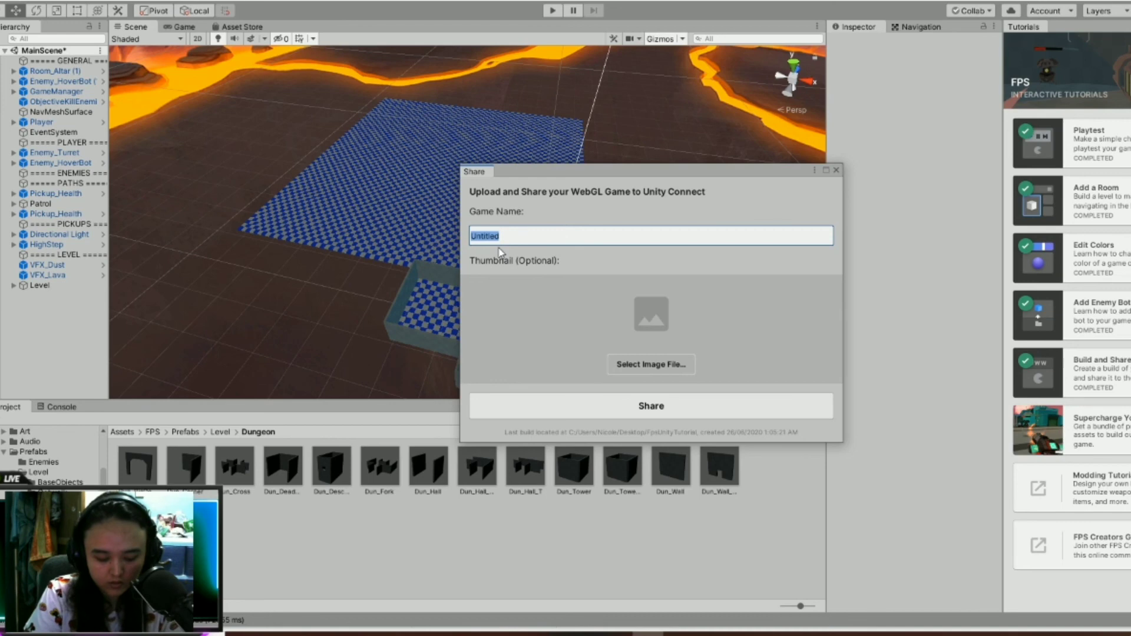
type("GGnics")
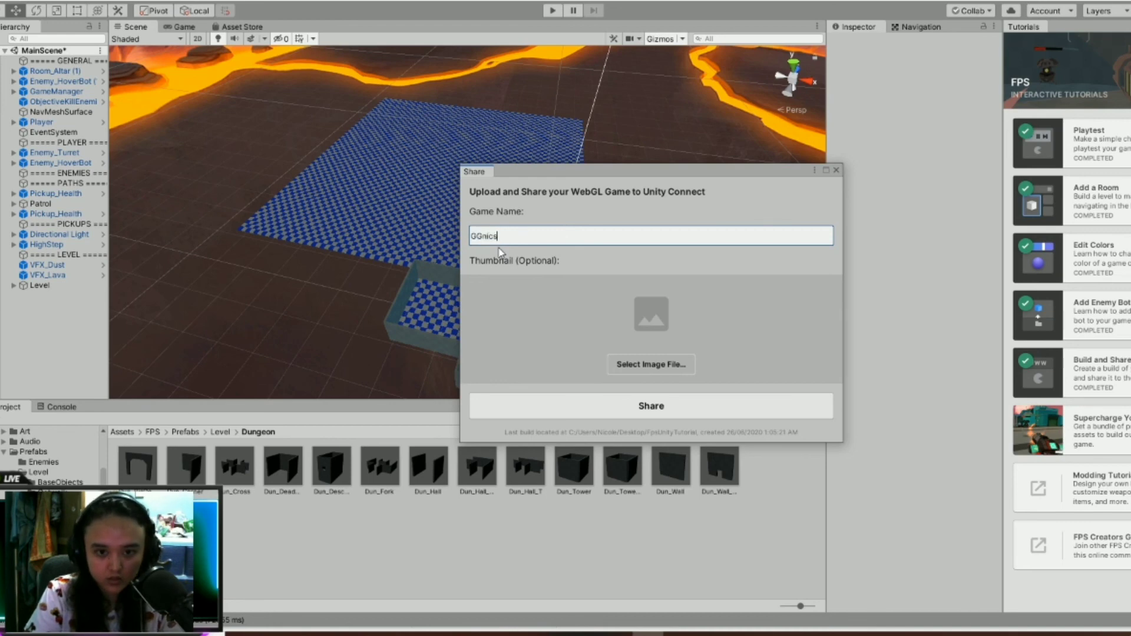
type("ers_firstFPSGame")
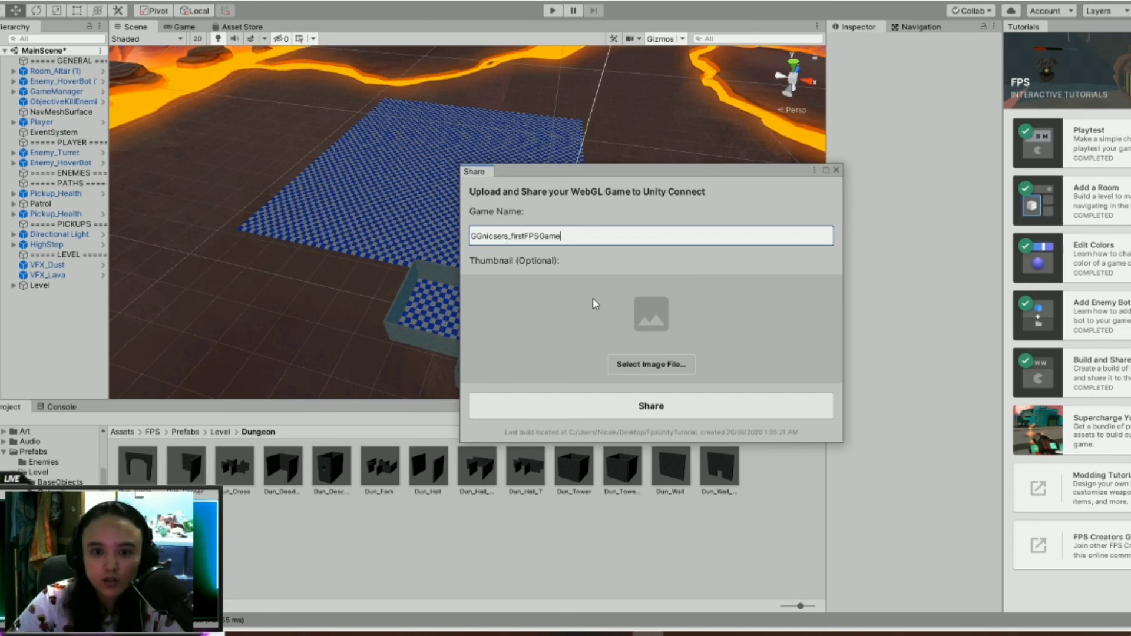
left_click(625, 365)
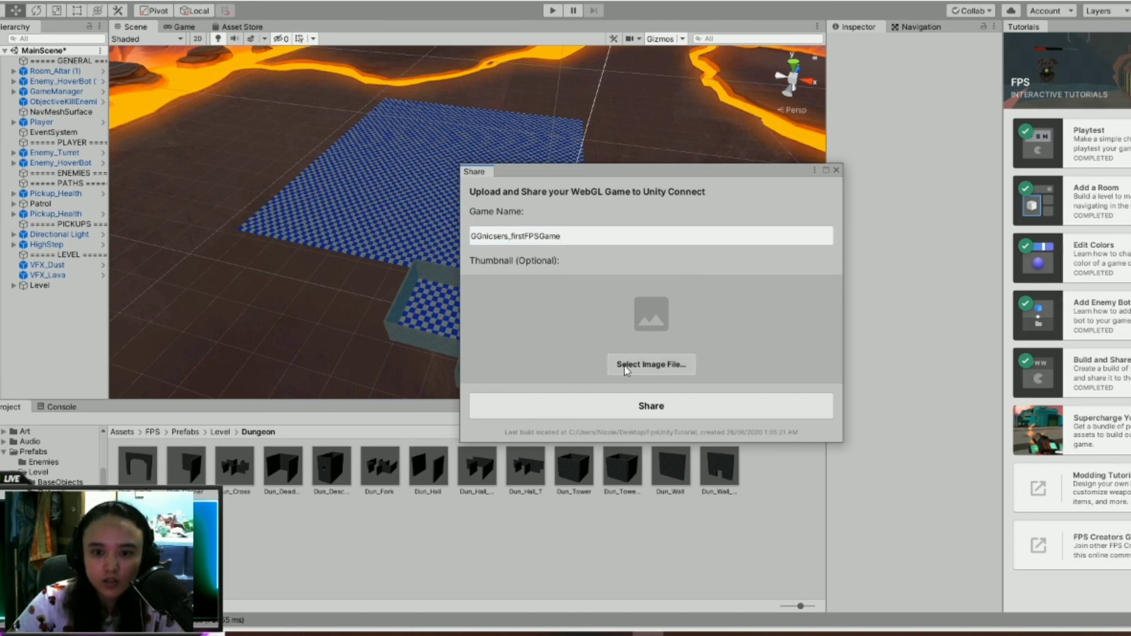